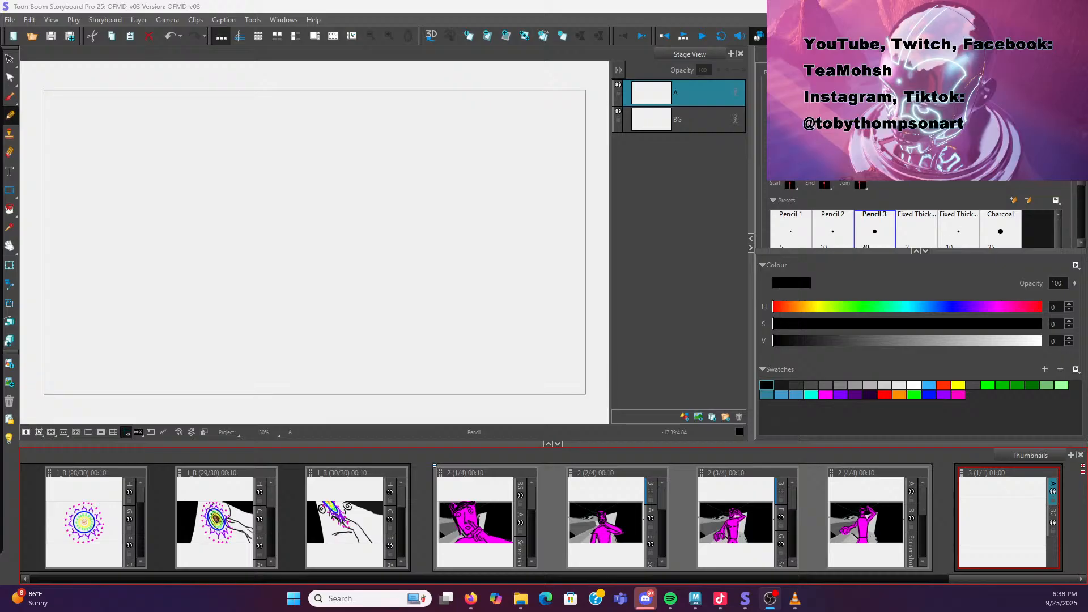
Review the last panel of scene 2 and the empty panel of scene 3 in the storyboard
left_click(864, 547)
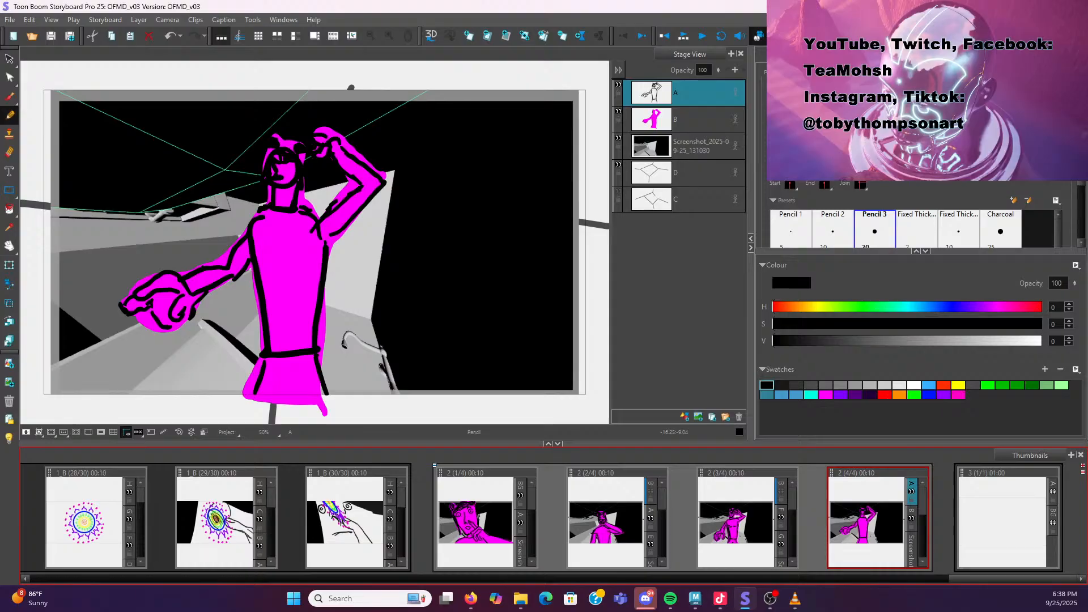
left_click_drag(0, 42, 531, 156)
double_click(531, 155)
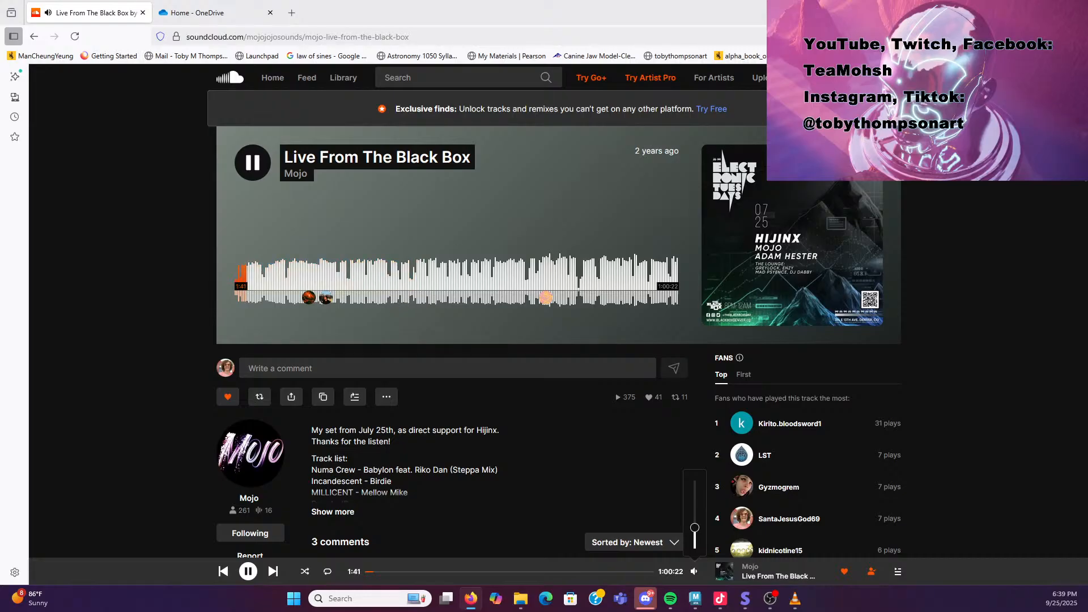
left_click(1049, 10)
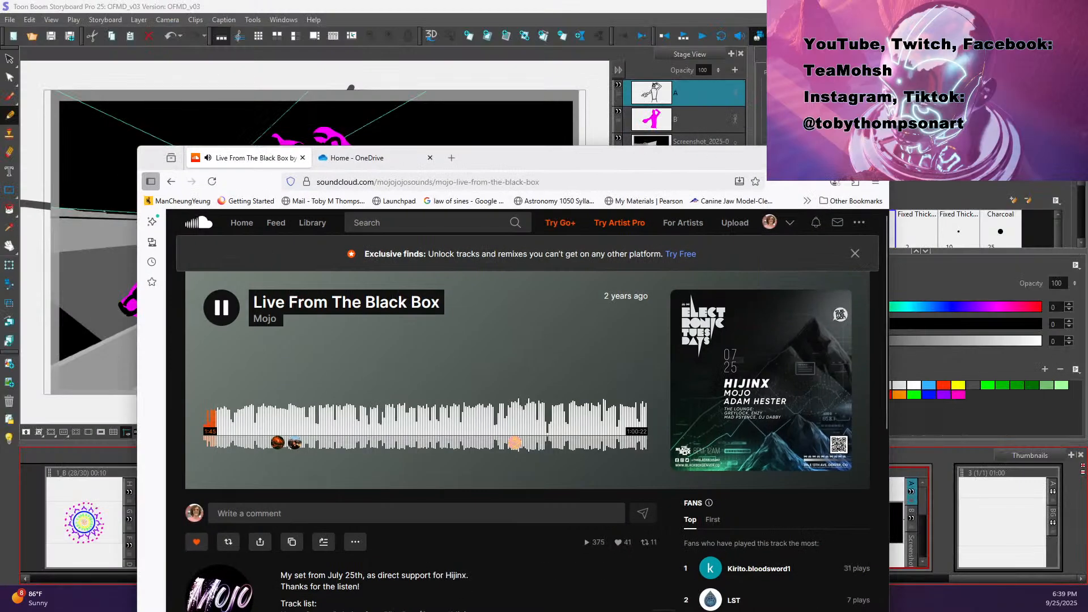
left_click(824, 157)
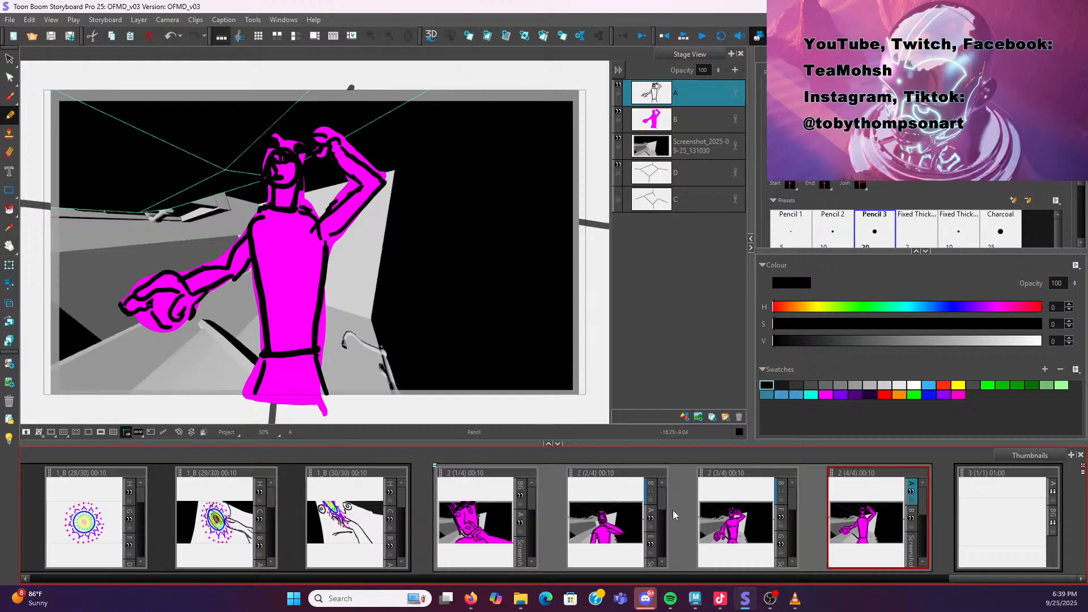
left_click(993, 506)
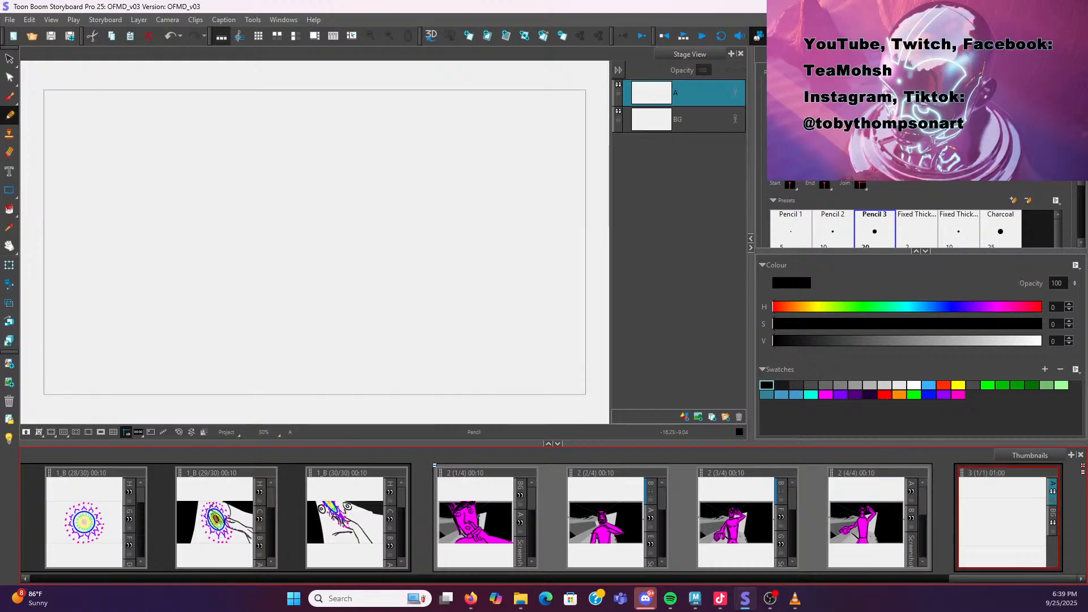
Switch to Maya and orbit the perspective view around the bathroom blockout set
key("alt+Tab")
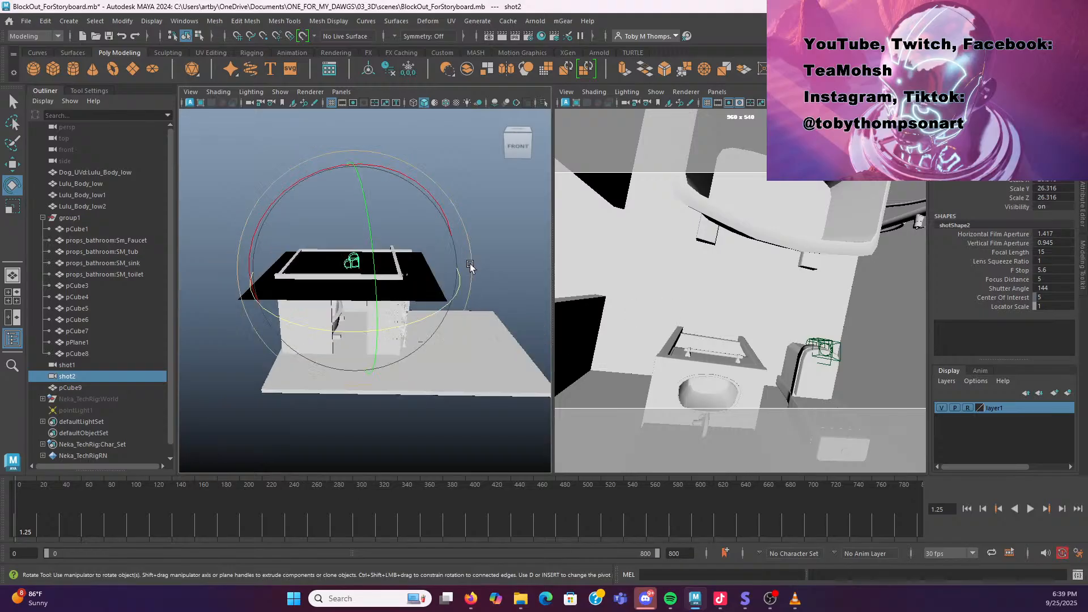
left_click_drag(552, 264, 433, 261)
left_click_drag(325, 363, 337, 340)
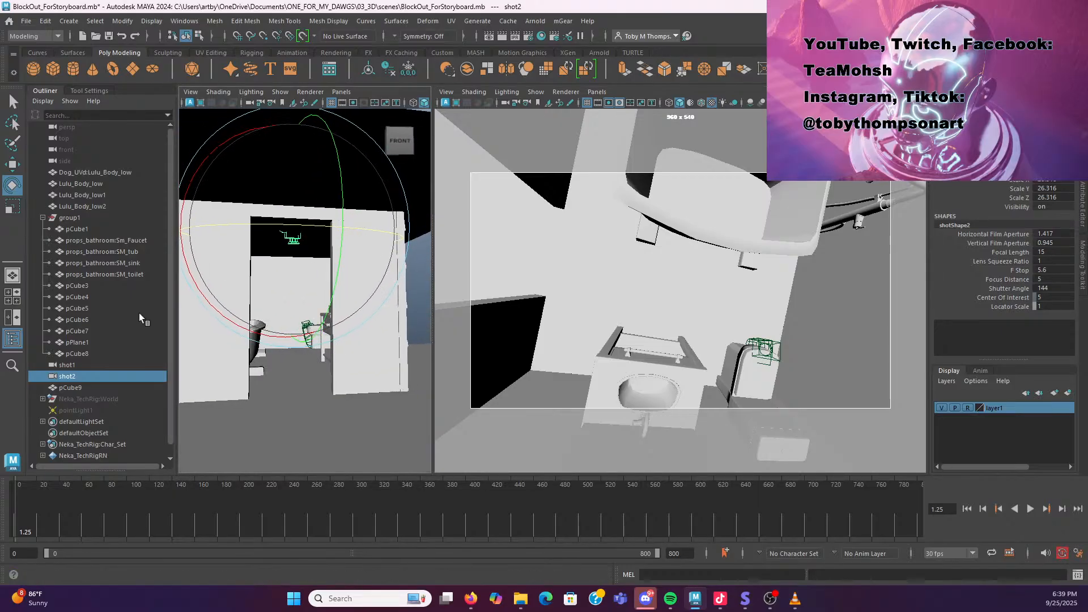
scroll(315, 312, "up", 5)
left_click_drag(316, 312, 307, 303)
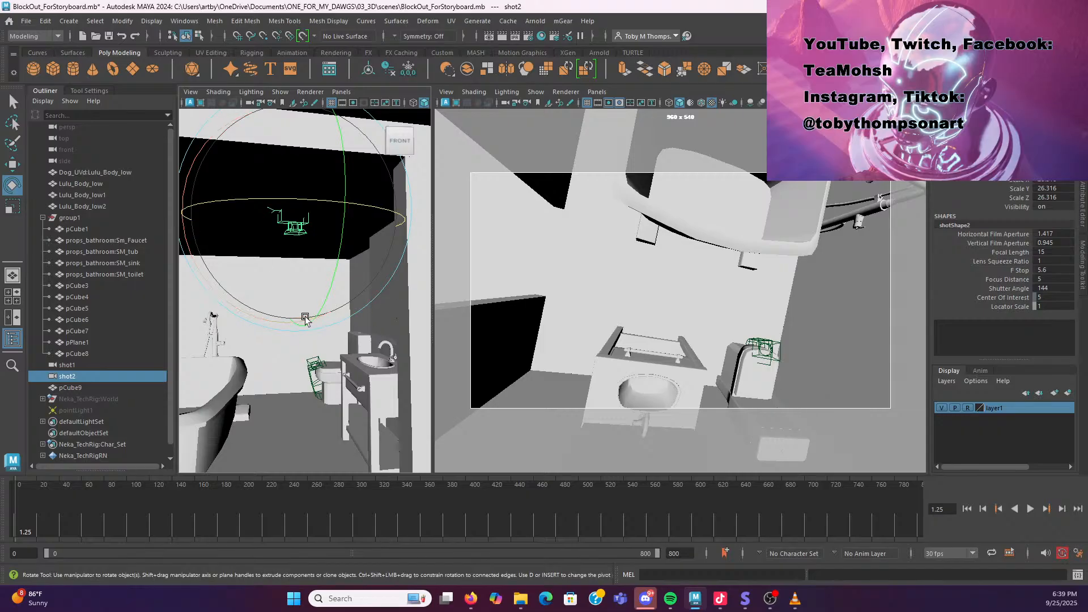
key("f")
mouse_move(294, 327)
left_mouse_down()
mouse_move(281, 325)
mouse_move(294, 330)
left_mouse_up()
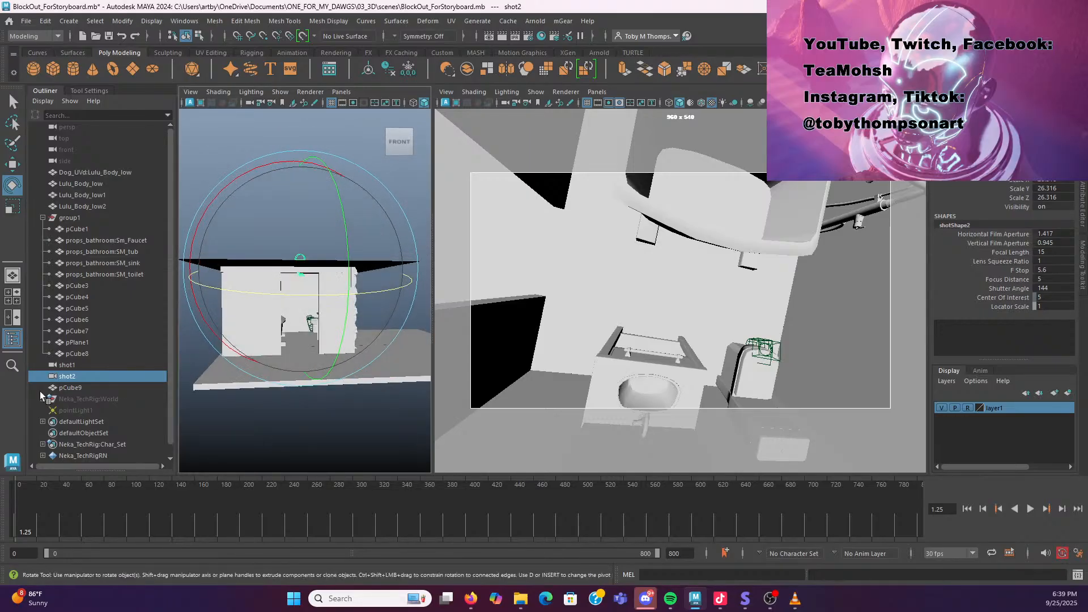
Arrange a two-pane layout showing the perspective view beside the shot2 camera view
left_click(16, 320)
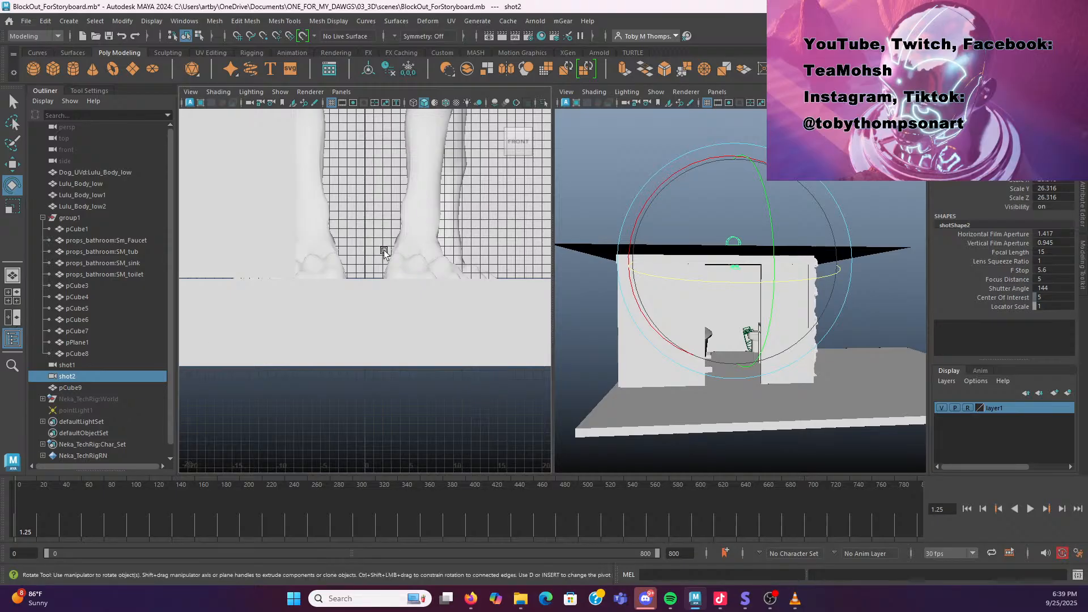
left_click(340, 92)
mouse_move(364, 104)
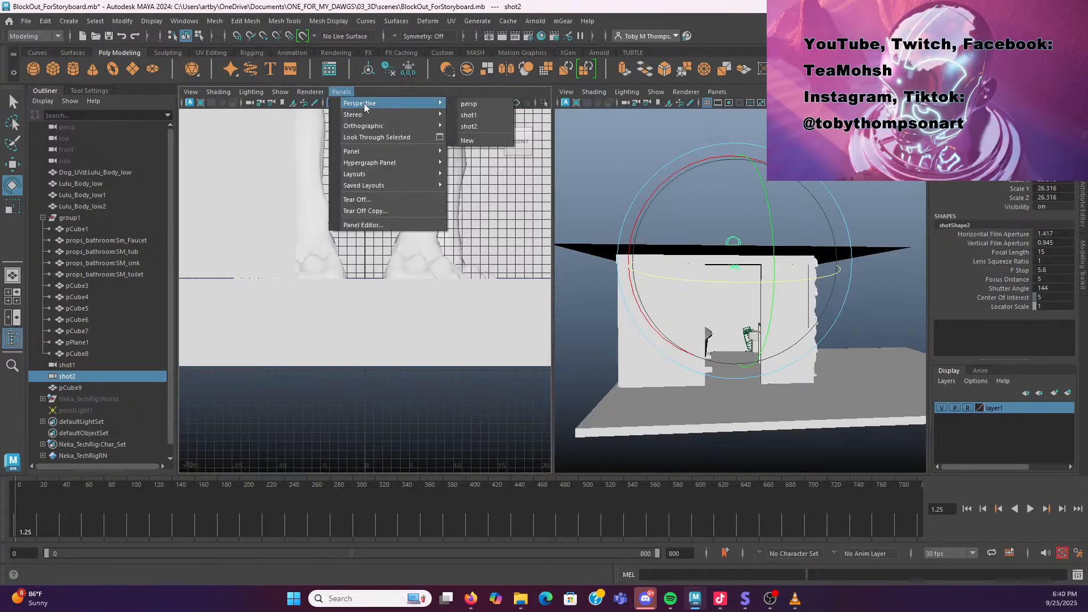
left_click(487, 104)
left_click(717, 91)
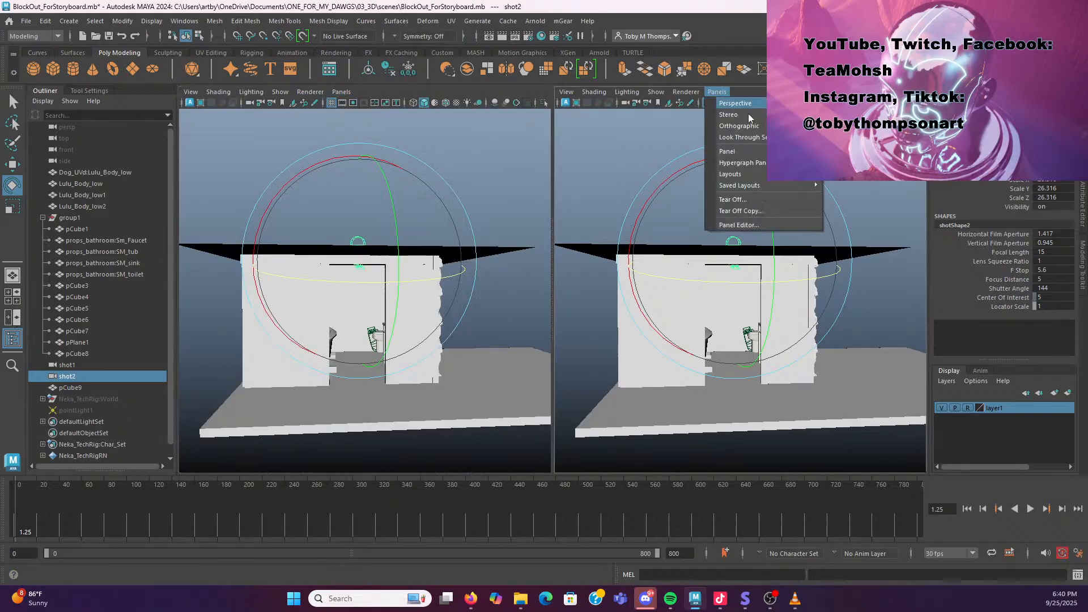
left_click(843, 115)
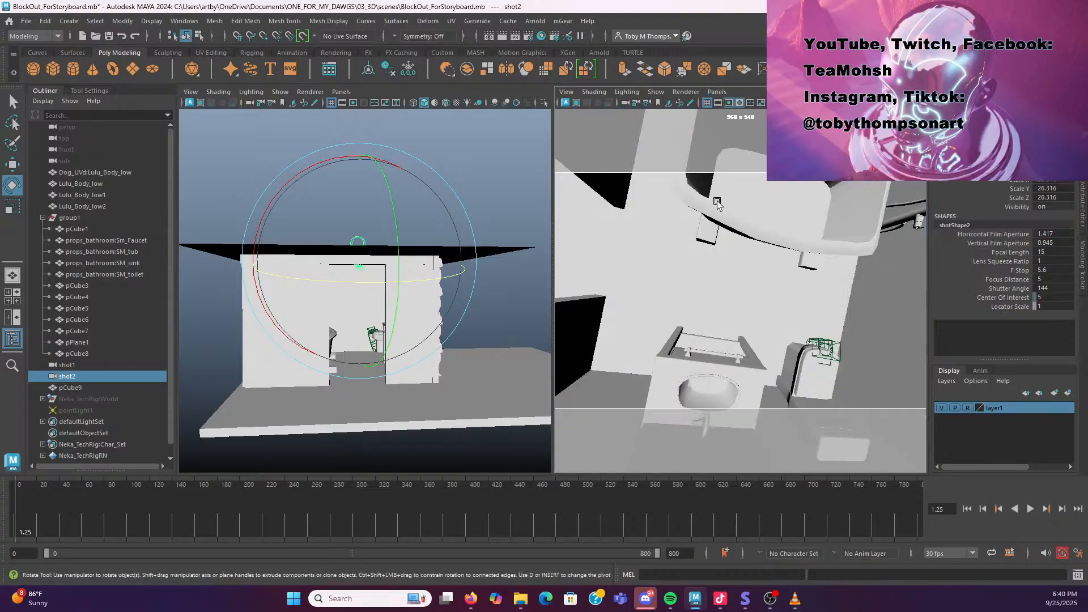
left_click_drag(555, 245, 448, 246)
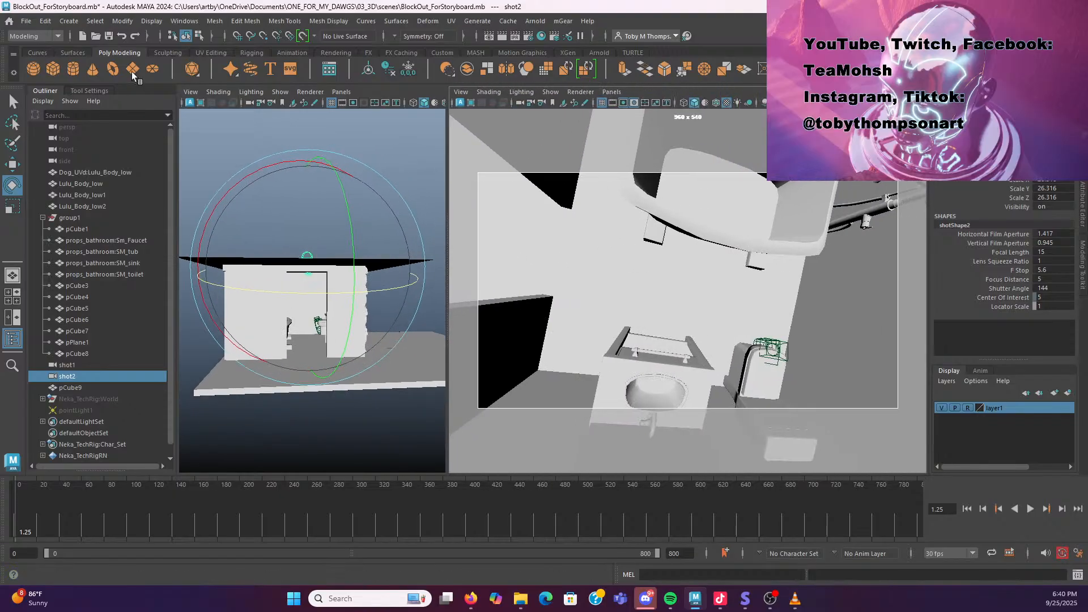
Try placing a new camera in the room by moving and scaling it, then delete it
left_click(69, 21)
mouse_move(112, 107)
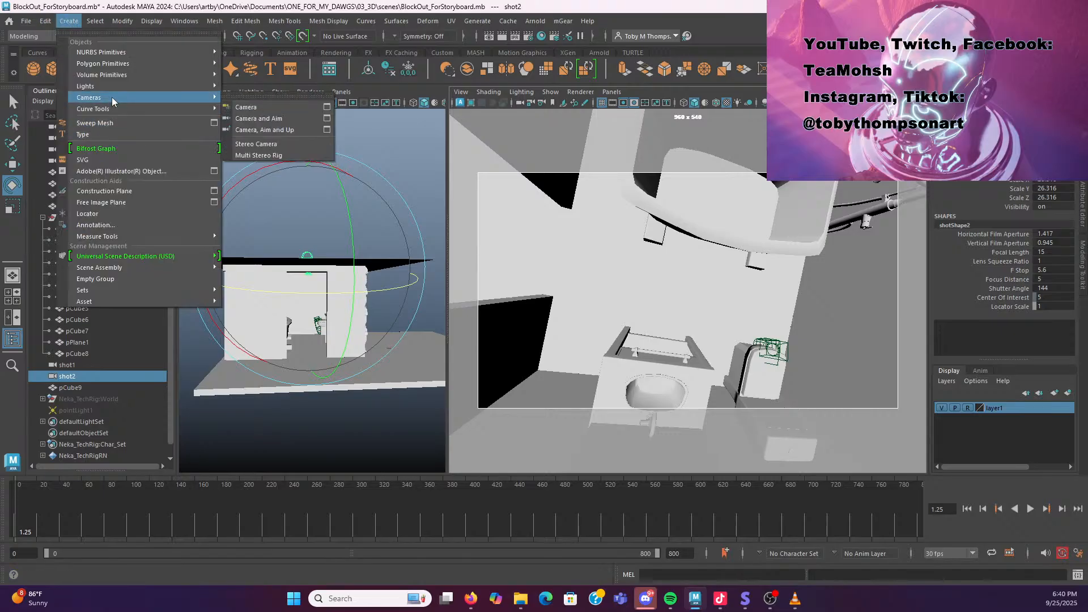
left_click(257, 106)
left_click_drag(347, 334, 321, 331, "alt")
key("w")
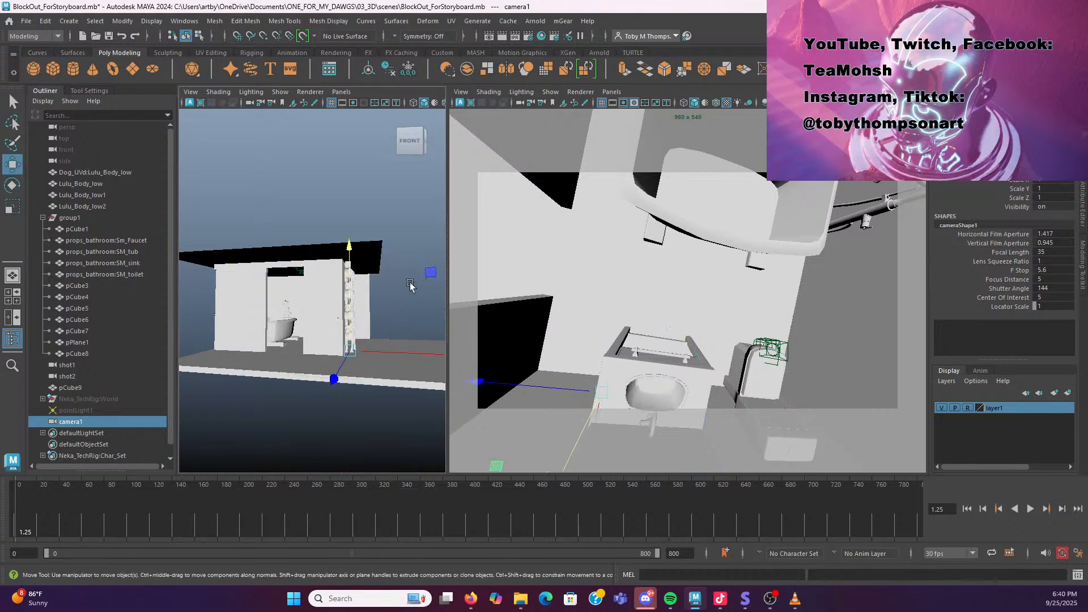
left_click_drag(420, 276, 356, 275, "alt")
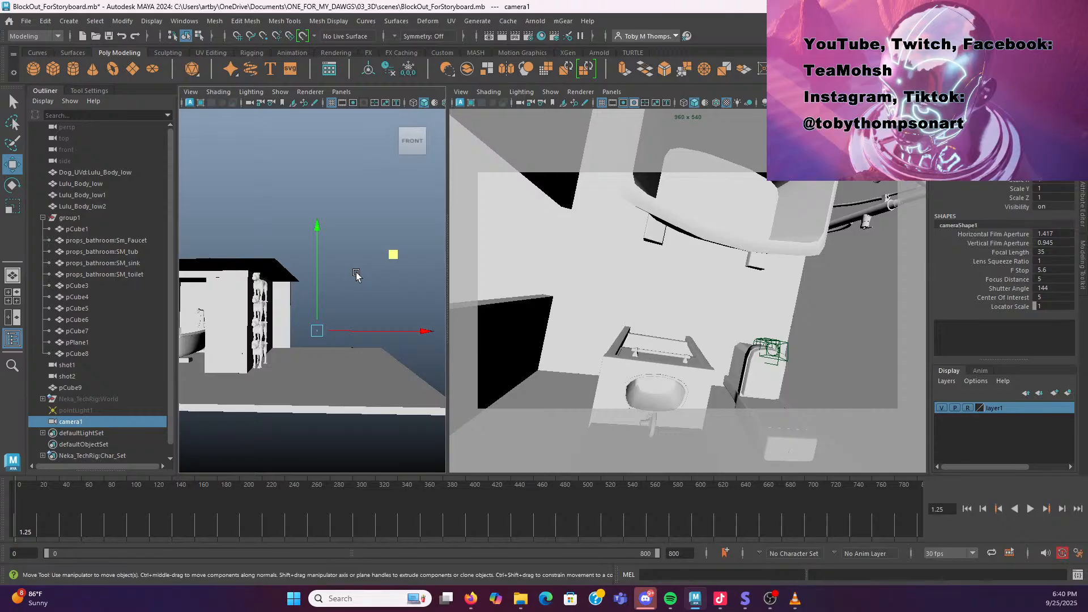
key("r")
left_click_drag(318, 336, 328, 295)
left_click_drag(328, 296, 368, 290, "alt")
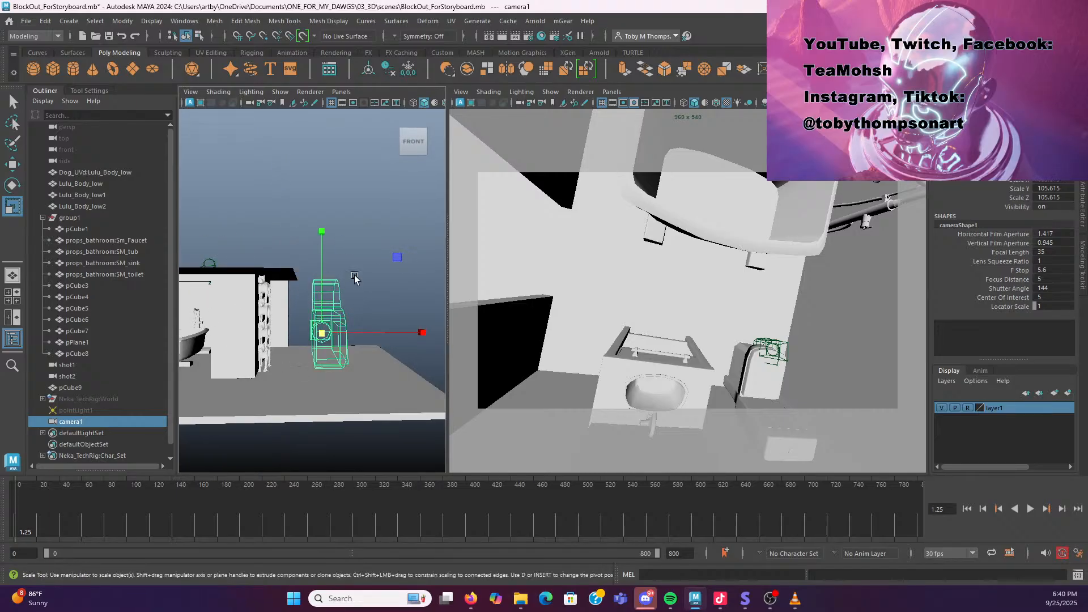
key("e")
left_click(352, 311)
left_click(324, 328)
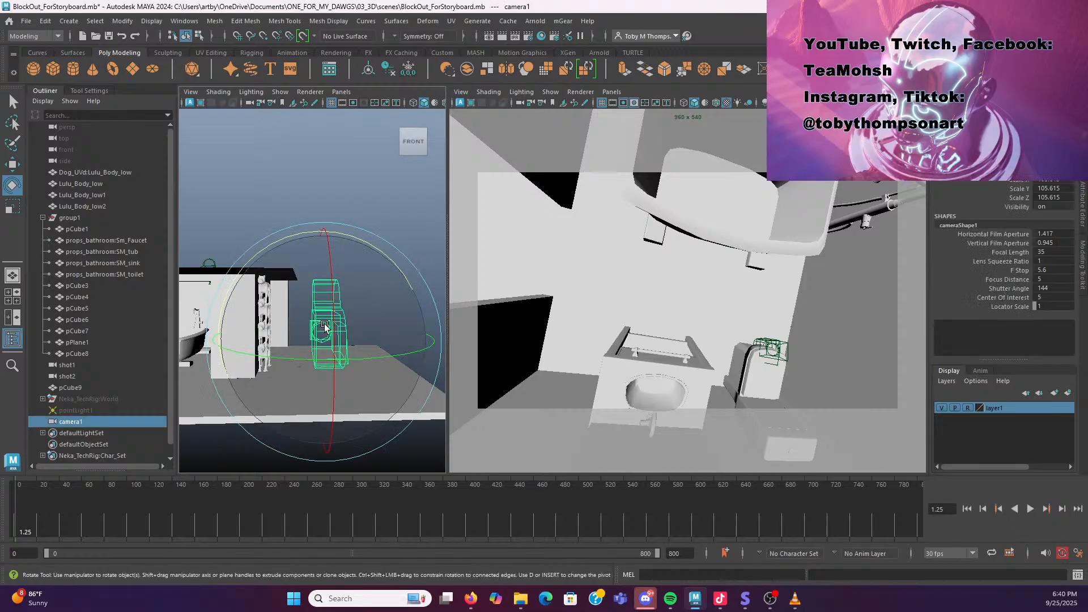
key("Delete")
Select the shot2 camera and move it slightly upward
left_click(611, 93)
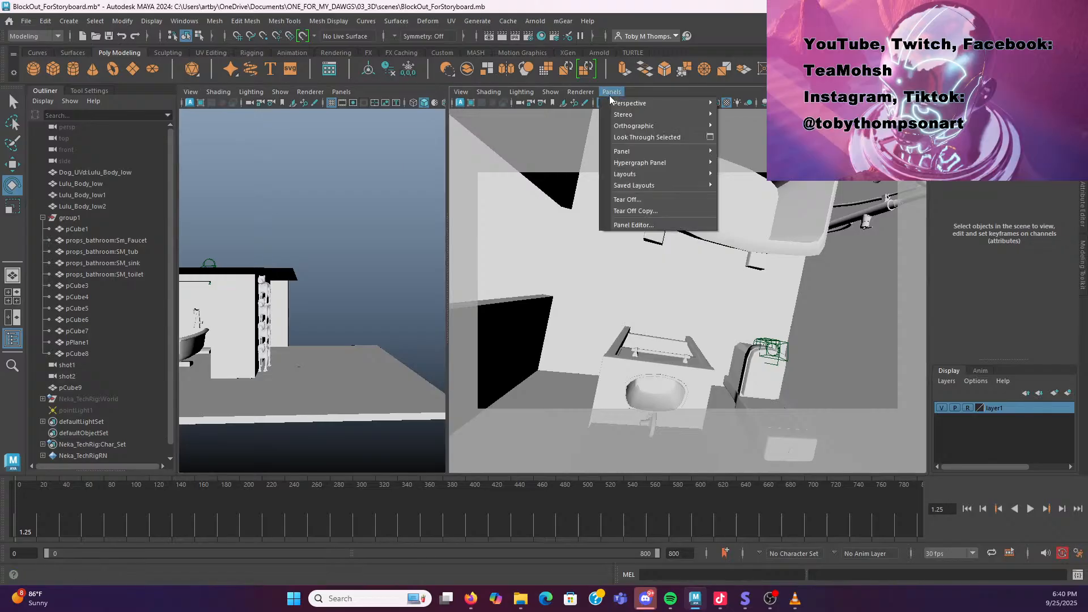
left_click(351, 303)
mouse_move(296, 300)
left_mouse_down()
mouse_move(419, 307)
mouse_move(277, 310)
mouse_move(280, 298)
mouse_move(286, 309)
left_mouse_up()
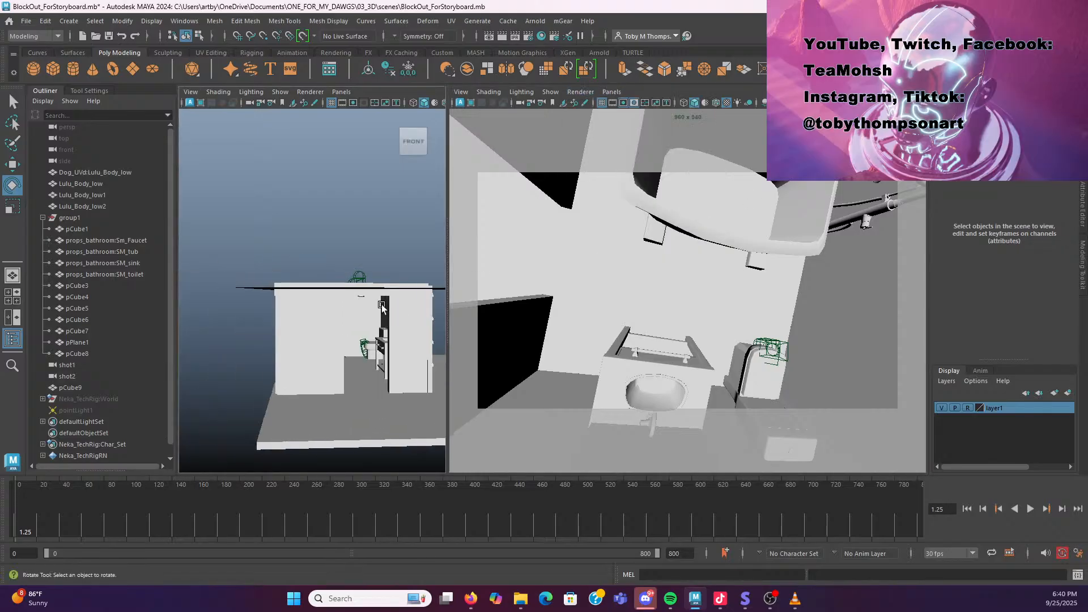
scroll(381, 306, "up", 5)
scroll(381, 306, "down", 3)
left_click(275, 292)
key("w")
left_click_drag(279, 251, 279, 244)
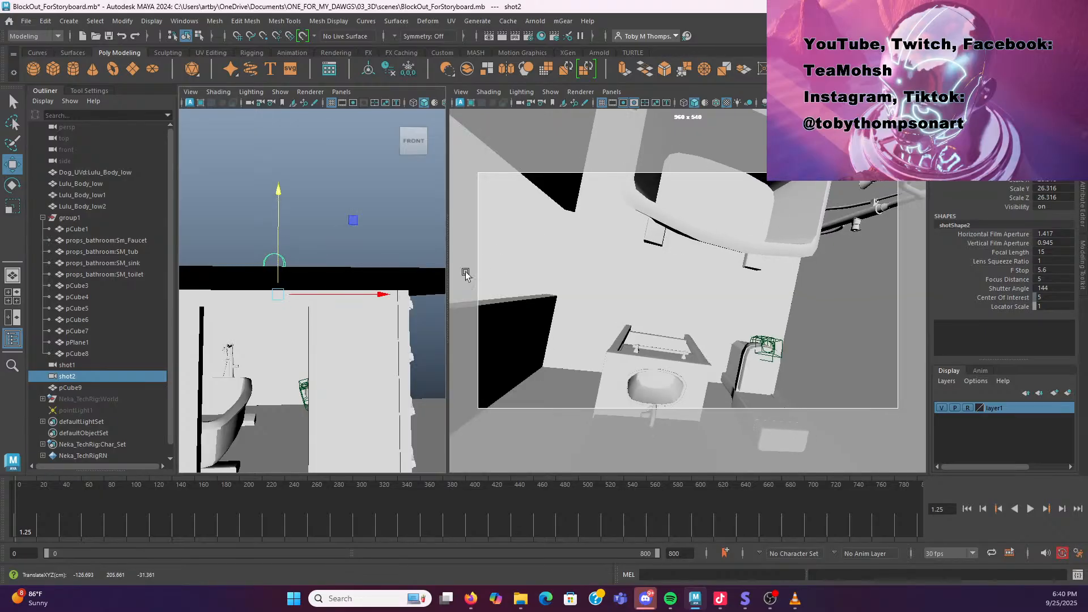
Hide the ceiling plane pPlane1 so it no longer blocks the camera
left_click(355, 276)
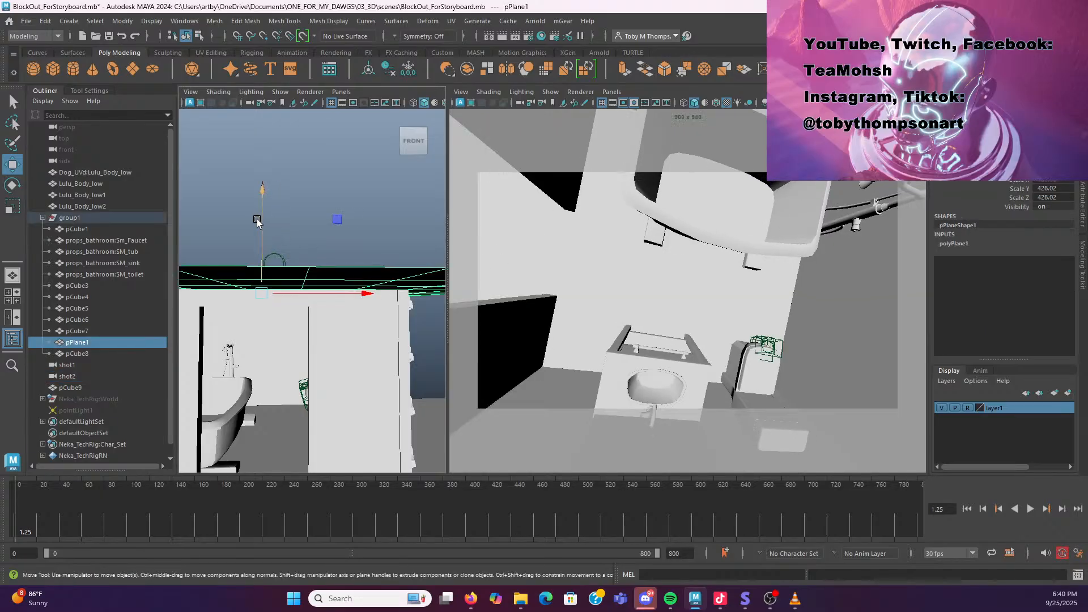
left_click(280, 249)
left_click_drag(274, 235, 273, 217)
left_click(406, 276)
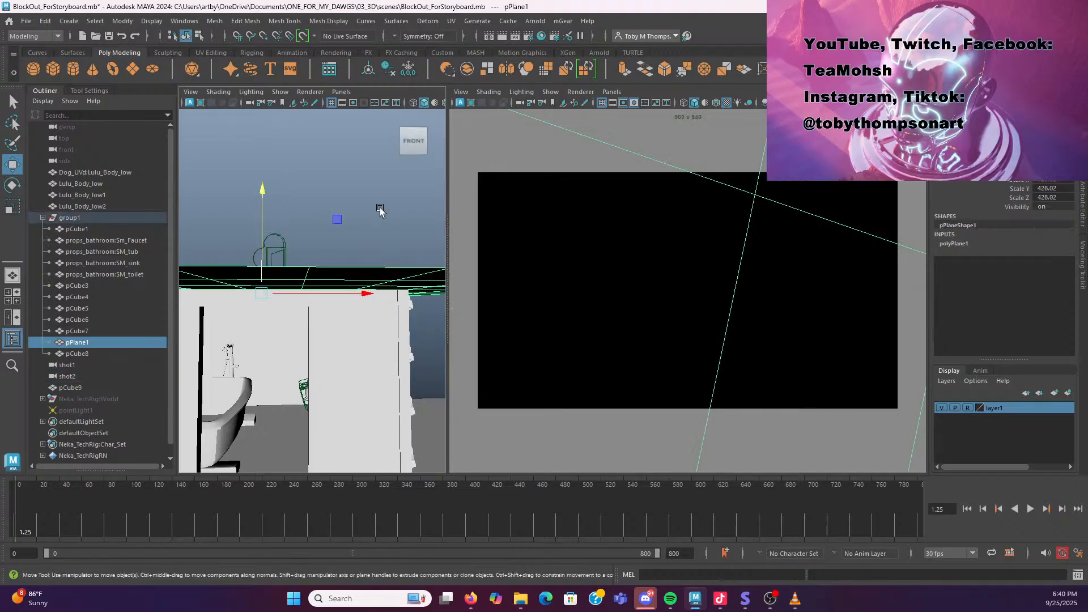
key("h")
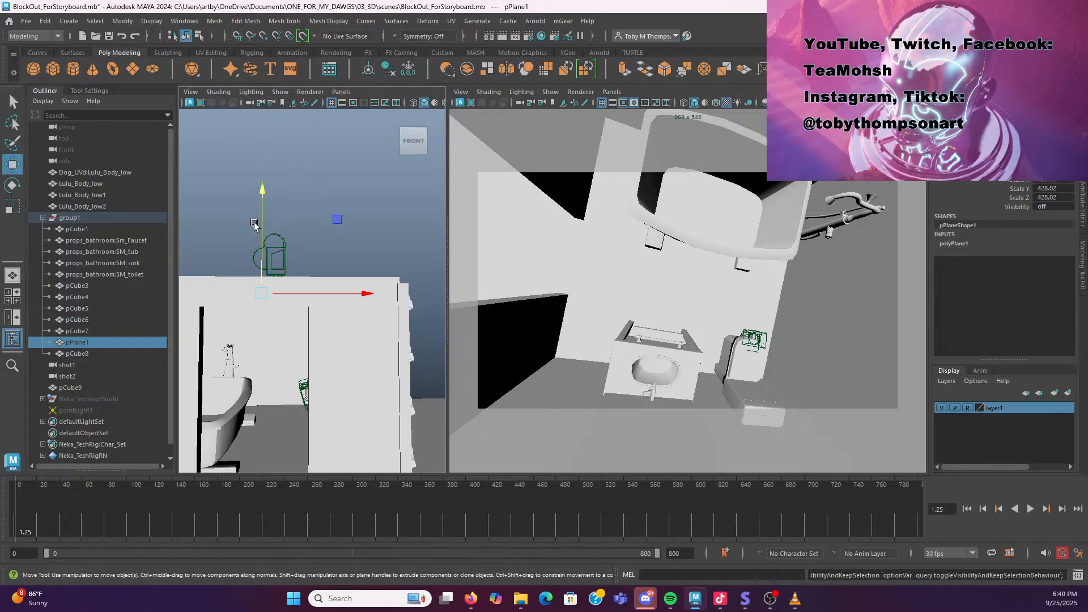
Raise the shot2 camera higher above the sink
left_click(277, 231)
left_click_drag(279, 222, 278, 198)
left_click(81, 377)
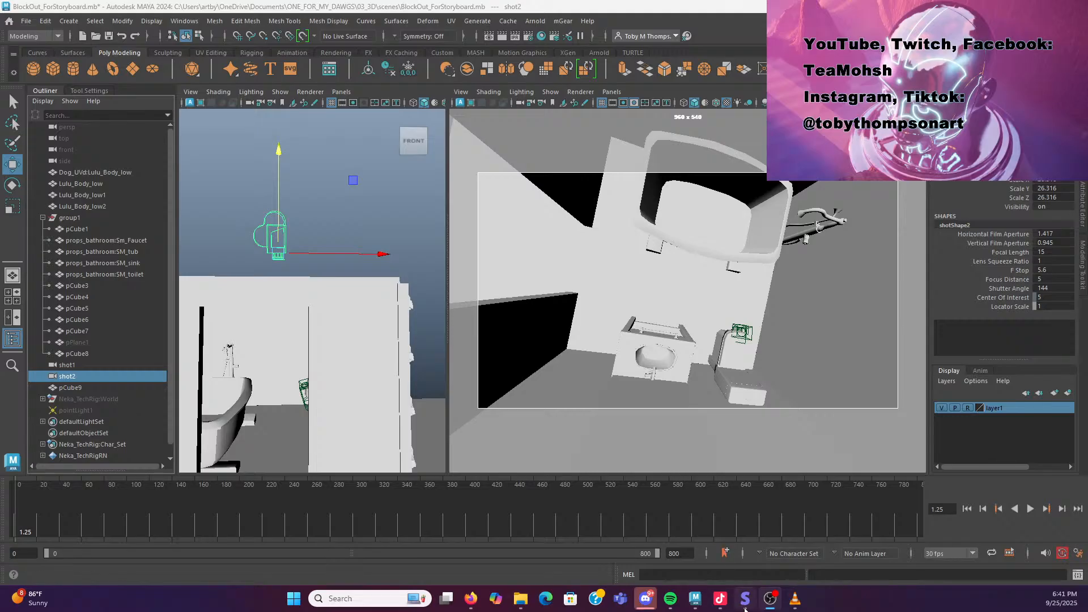
Switch to VLC and scrub through the overhead reference video
mouse_move(745, 607)
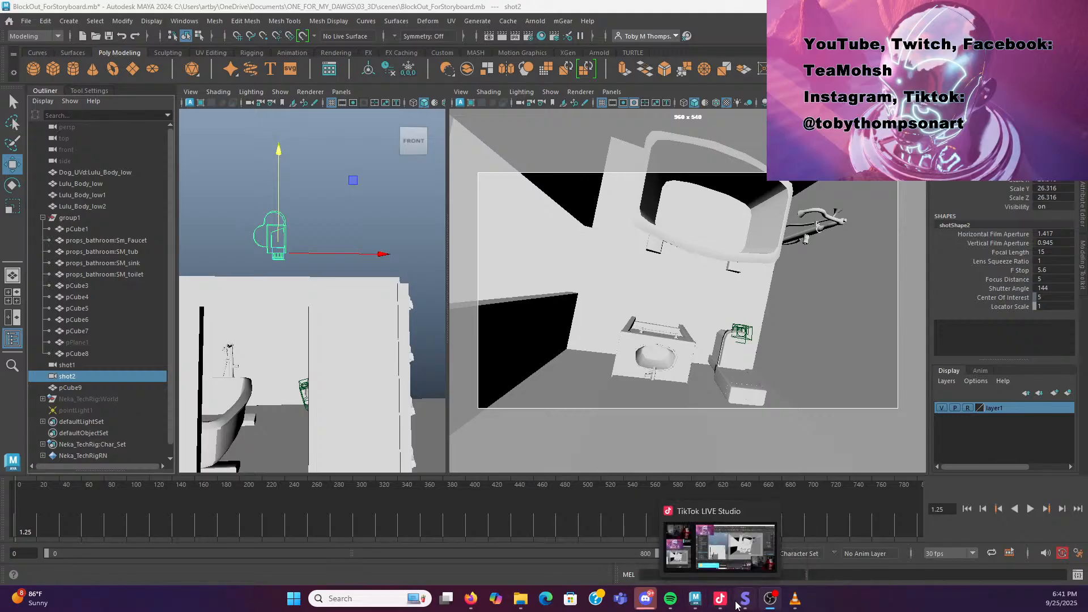
mouse_move(736, 605)
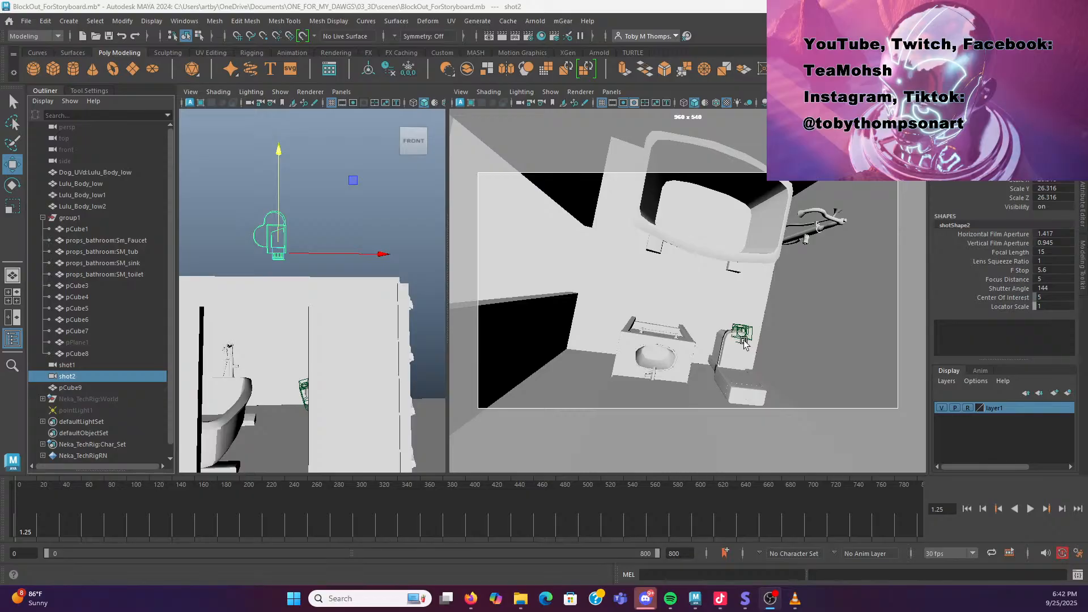
left_click(795, 598)
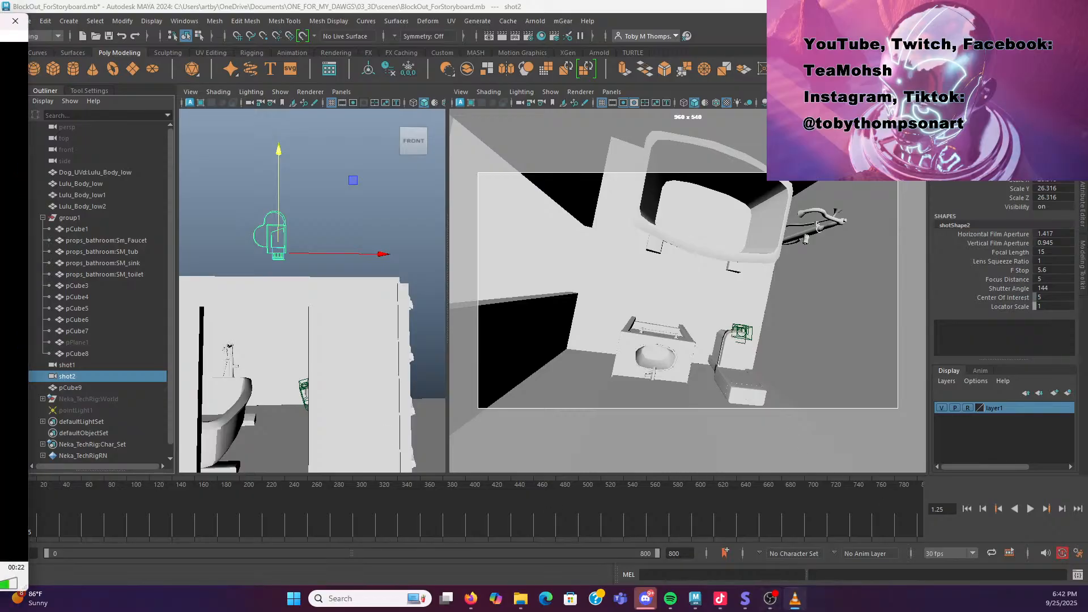
left_click_drag(0, 23, 594, 34)
left_click_drag(419, 577, 682, 593)
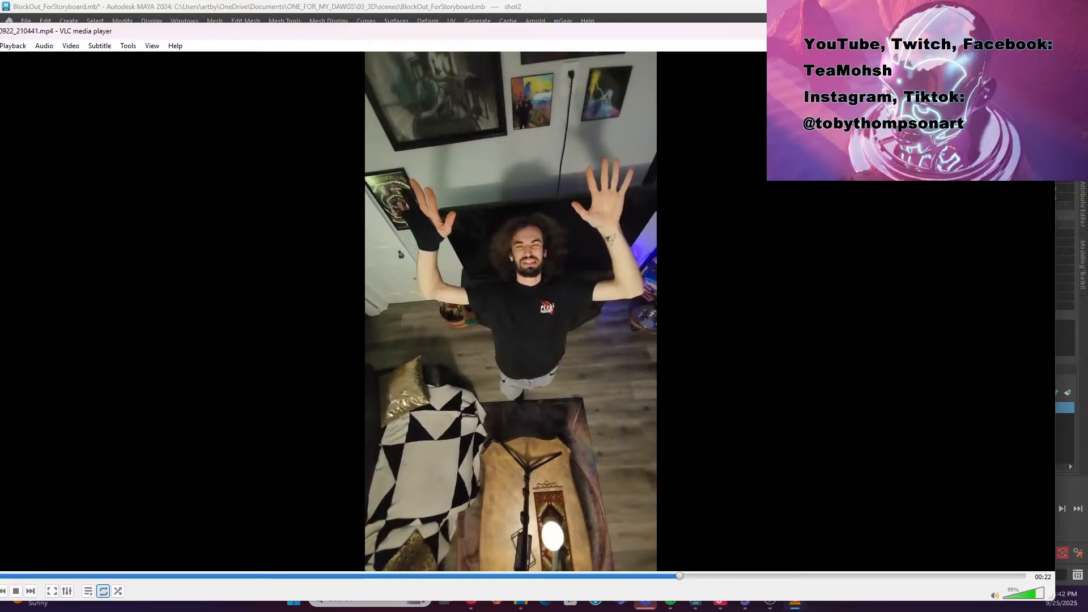
left_click(990, 31)
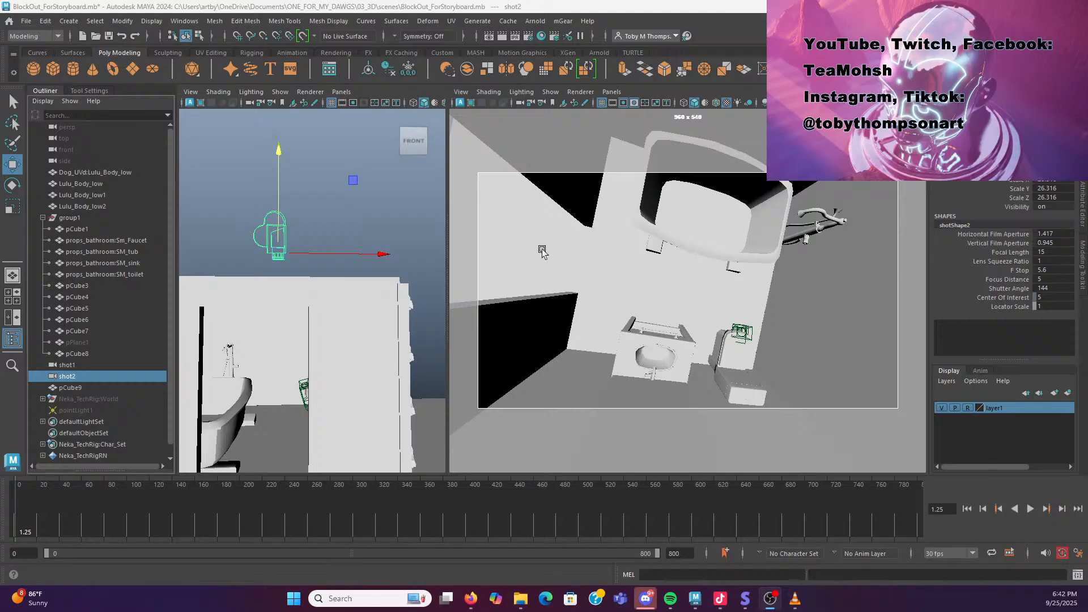
Select the shot2 camera and lock its selected transform channels
left_click(294, 209)
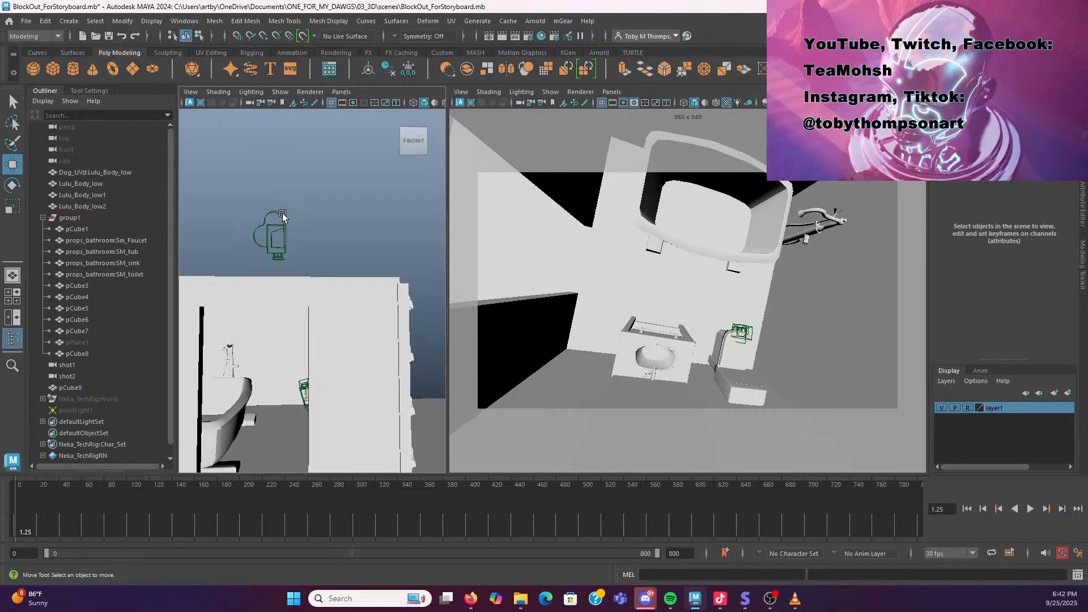
left_click(282, 213)
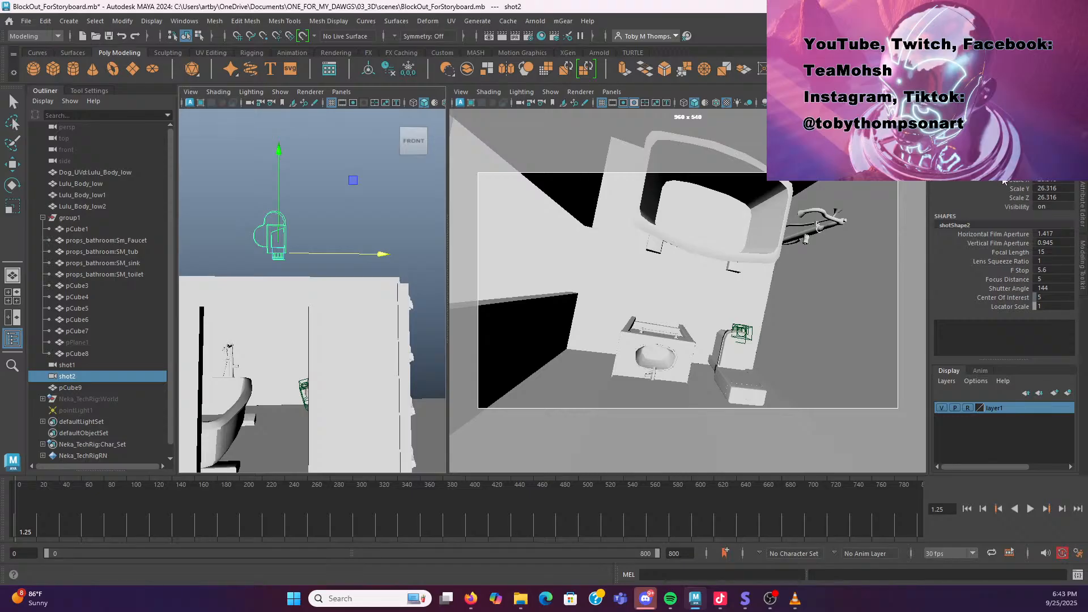
key("q")
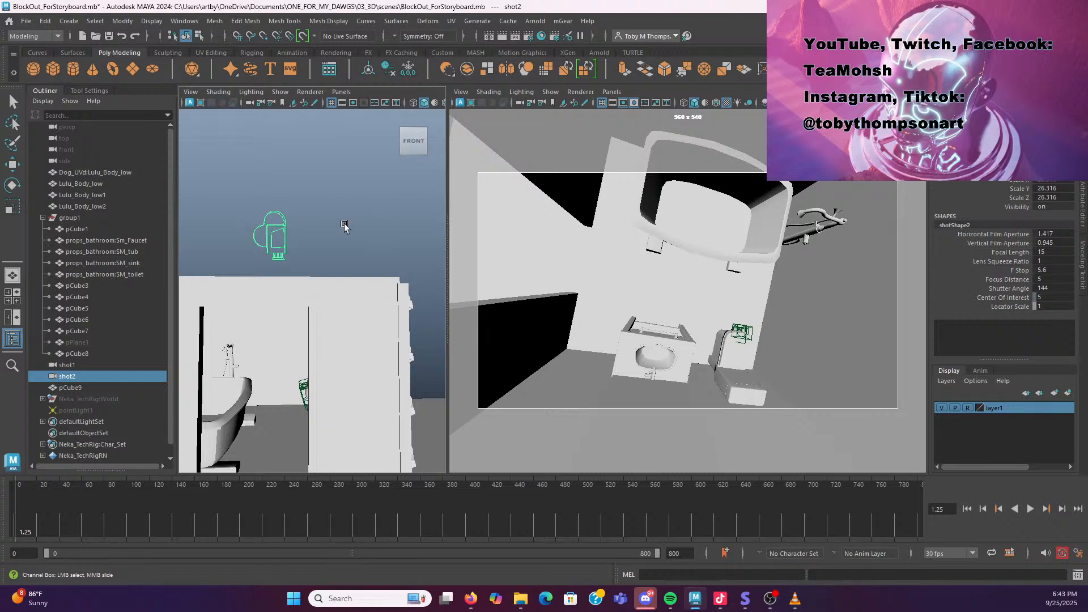
right_click(1011, 159)
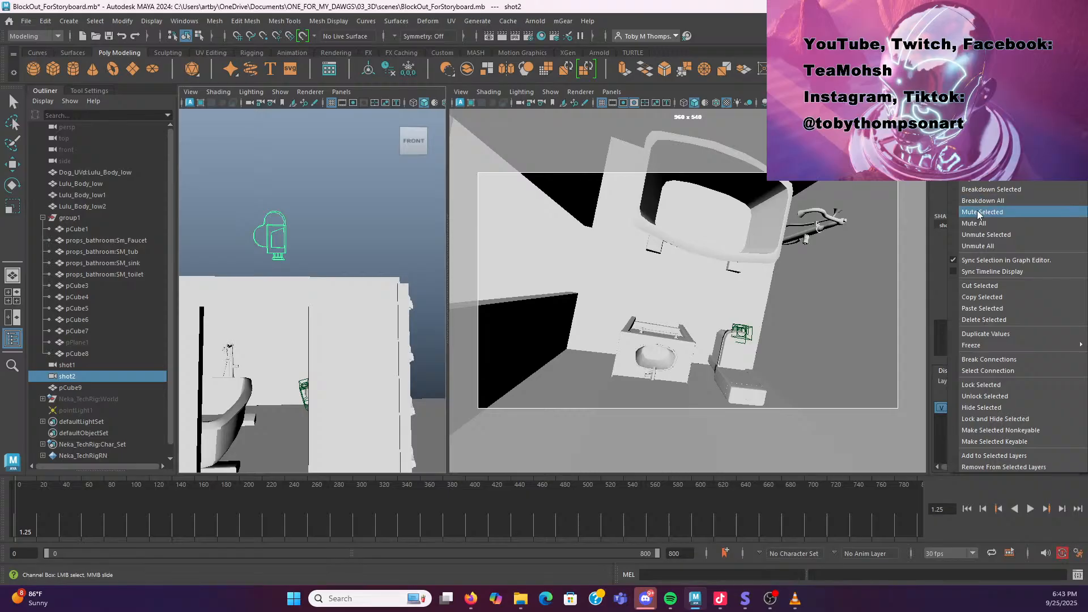
left_click(1002, 385)
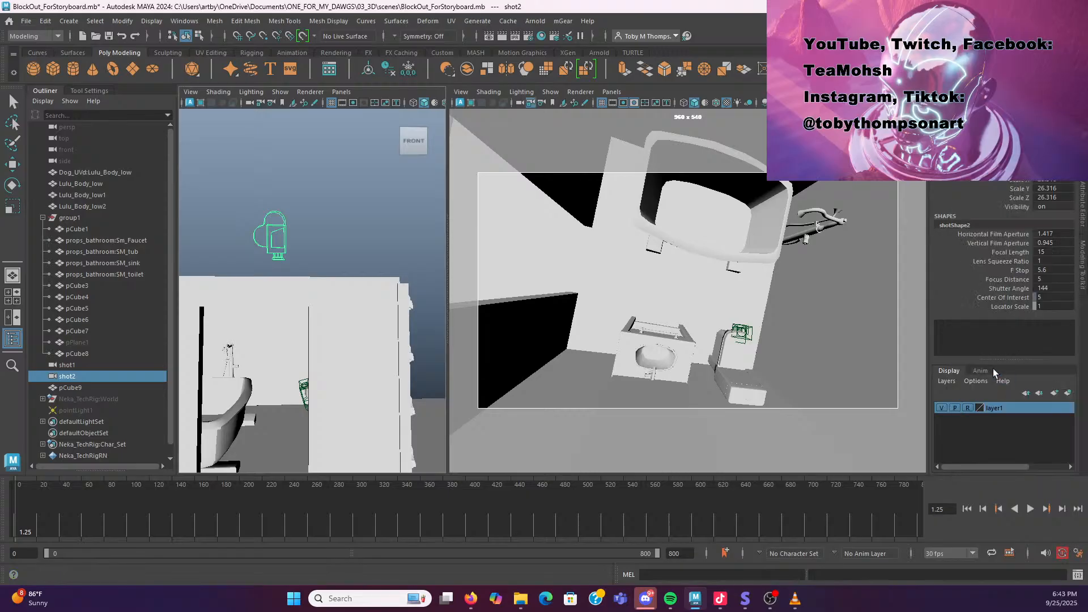
Maximize the shot2 camera view and briefly check the storyboard in Toon Boom Storyboard Pro
key("w")
left_click(283, 235)
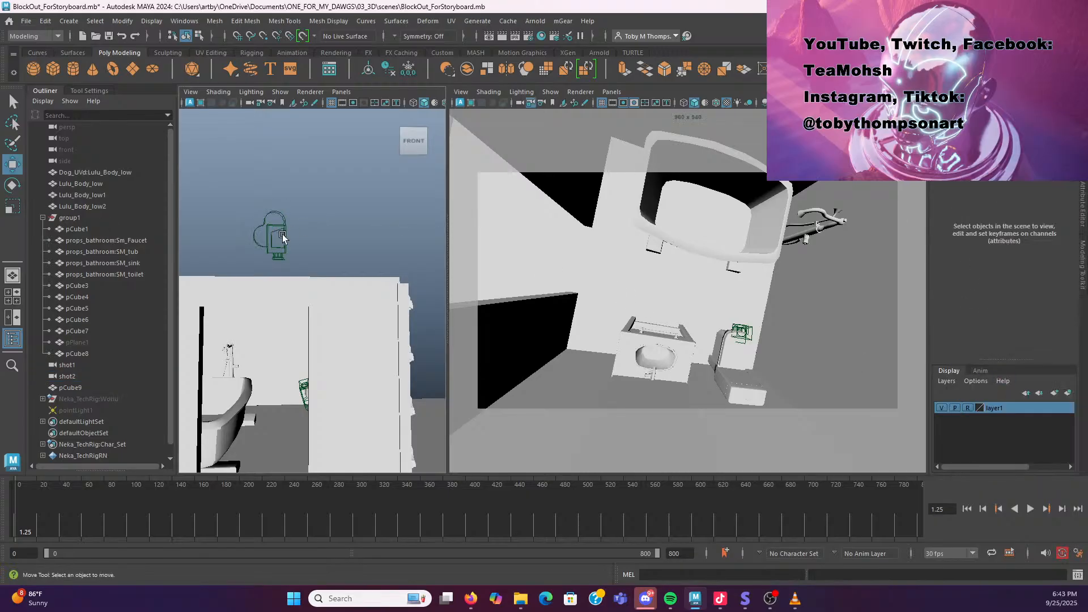
left_click(669, 328)
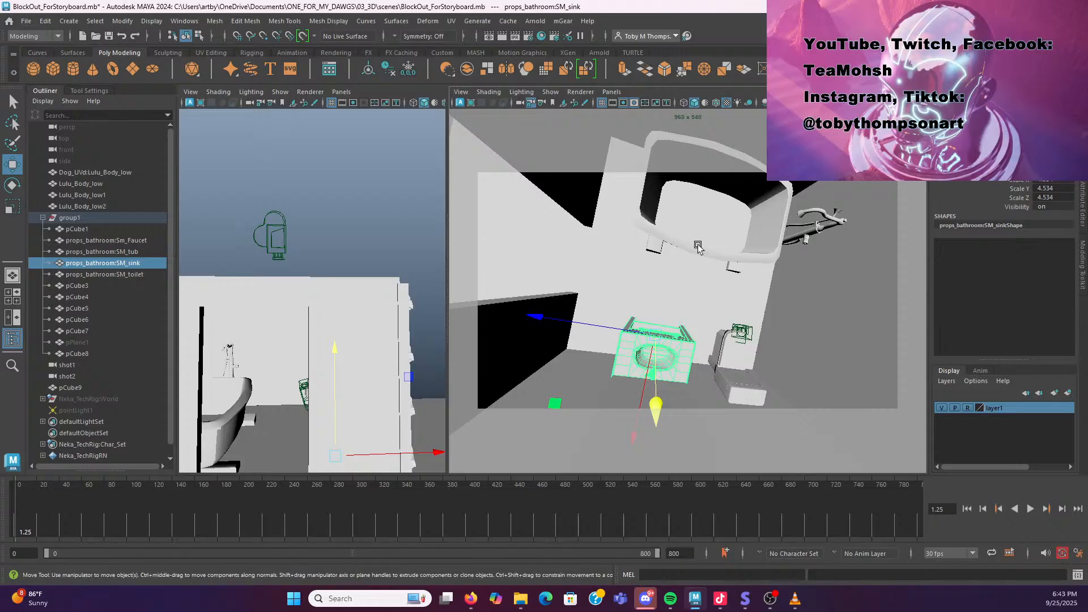
left_click(391, 199)
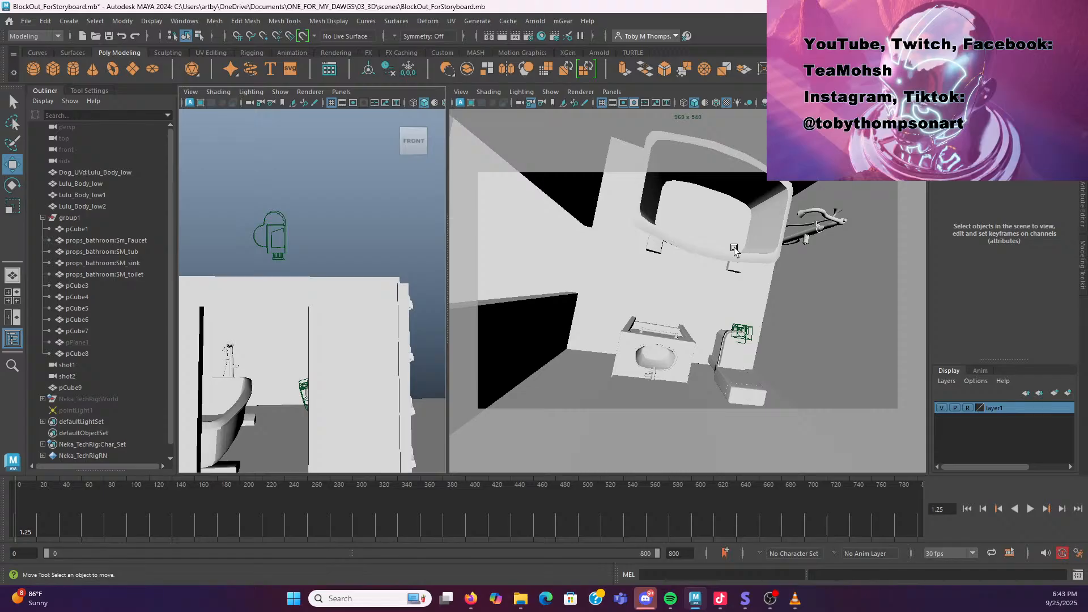
key("space")
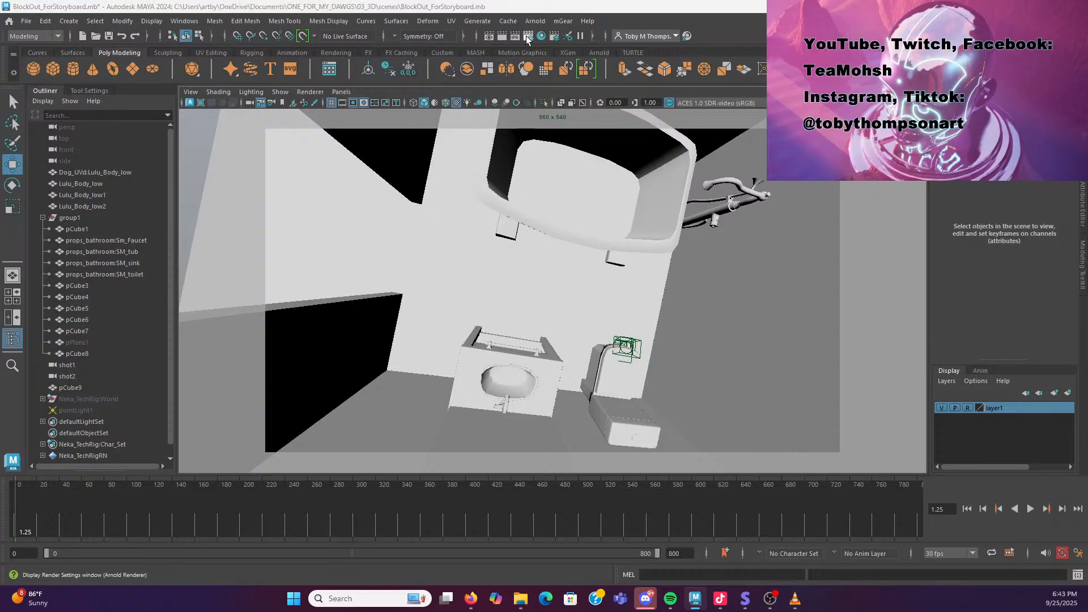
left_click(695, 602)
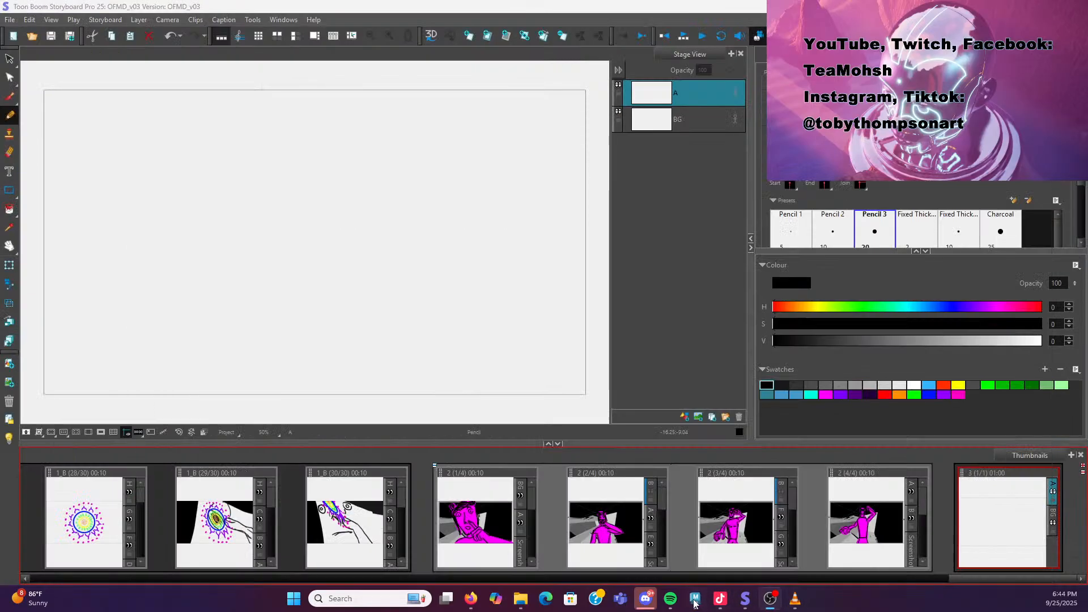
left_click(695, 601)
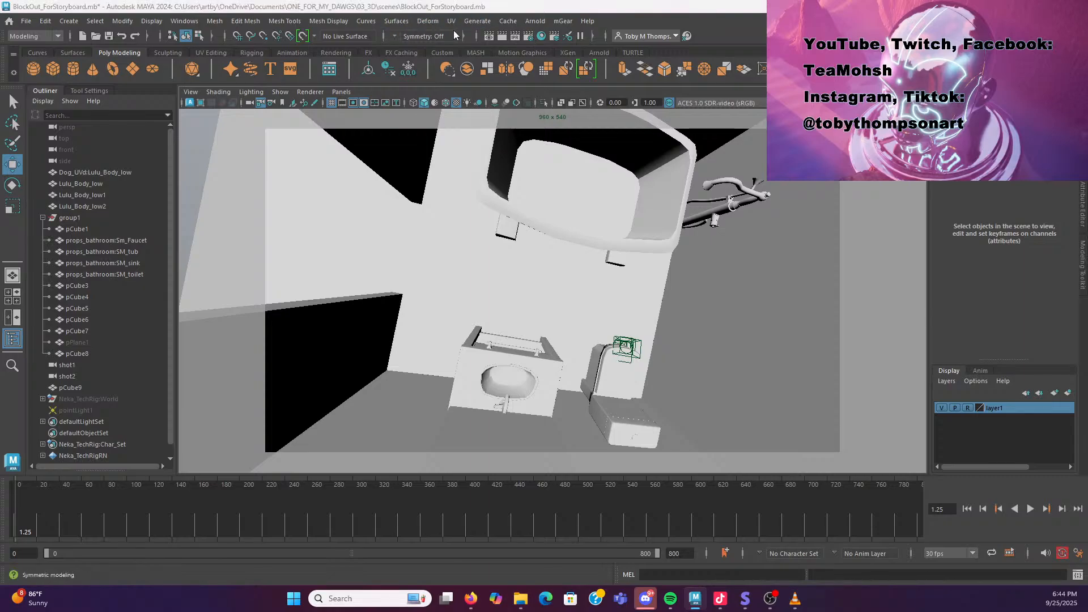
Set the render image size preset to HD_1080 in Render Settings
left_click(184, 21)
mouse_move(255, 113)
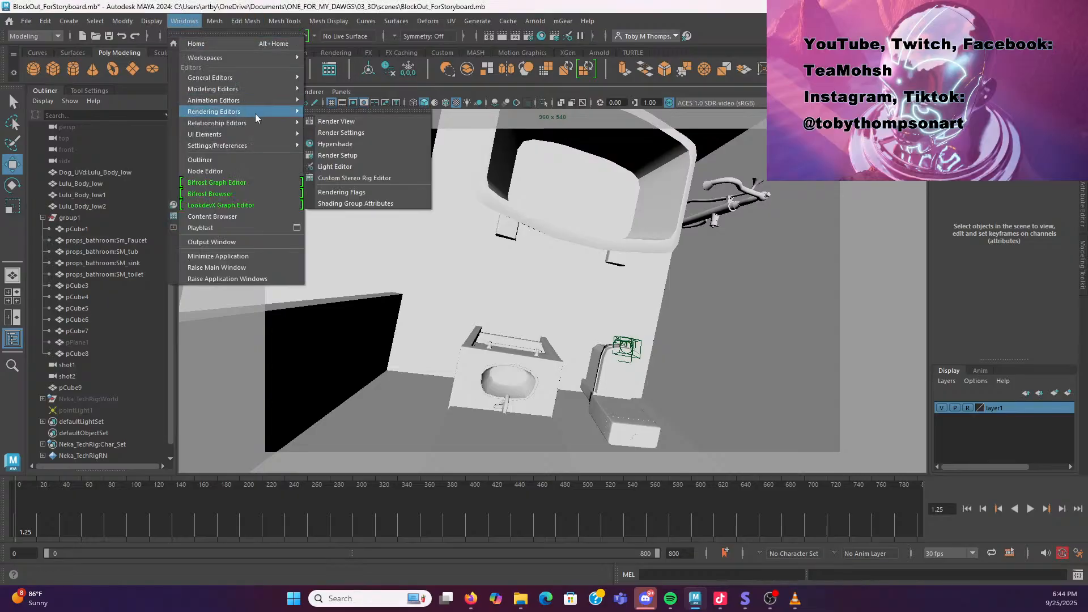
left_click(372, 133)
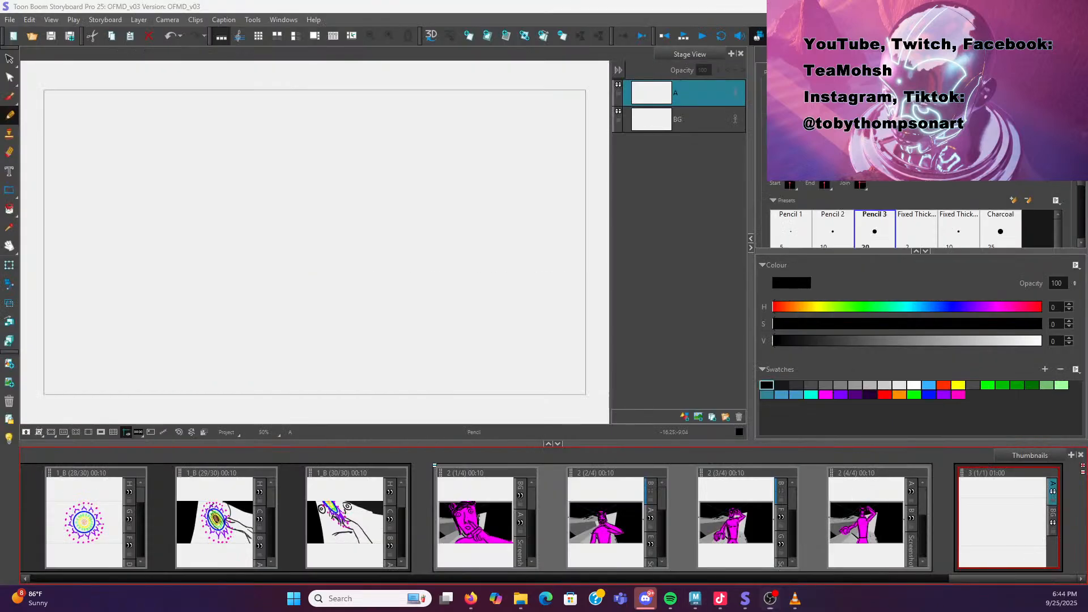
key("alt+Tab")
left_click_drag(0, 220, 459, 129)
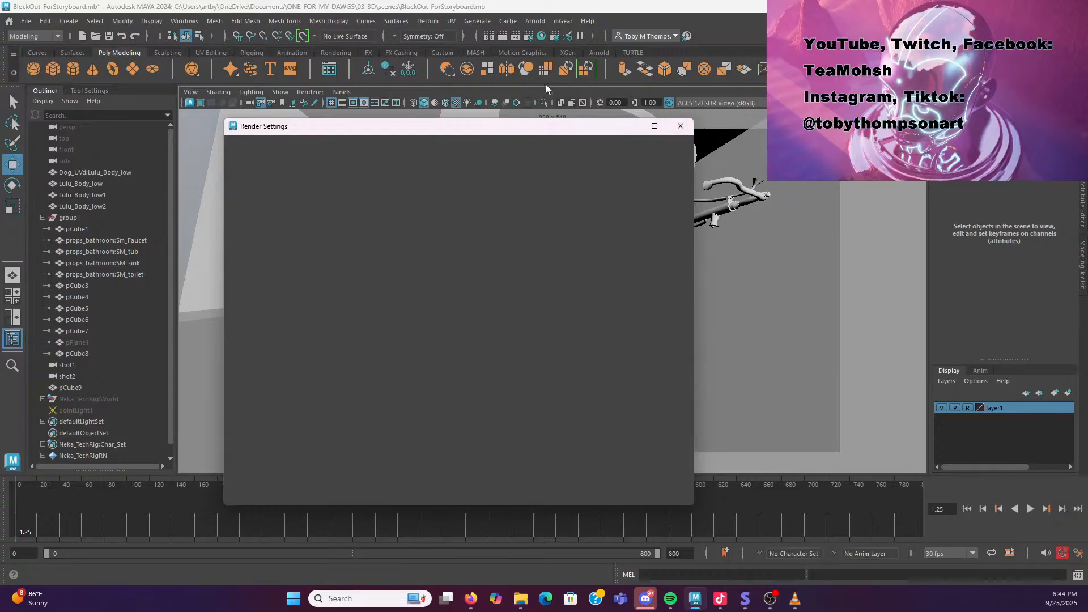
left_click(681, 126)
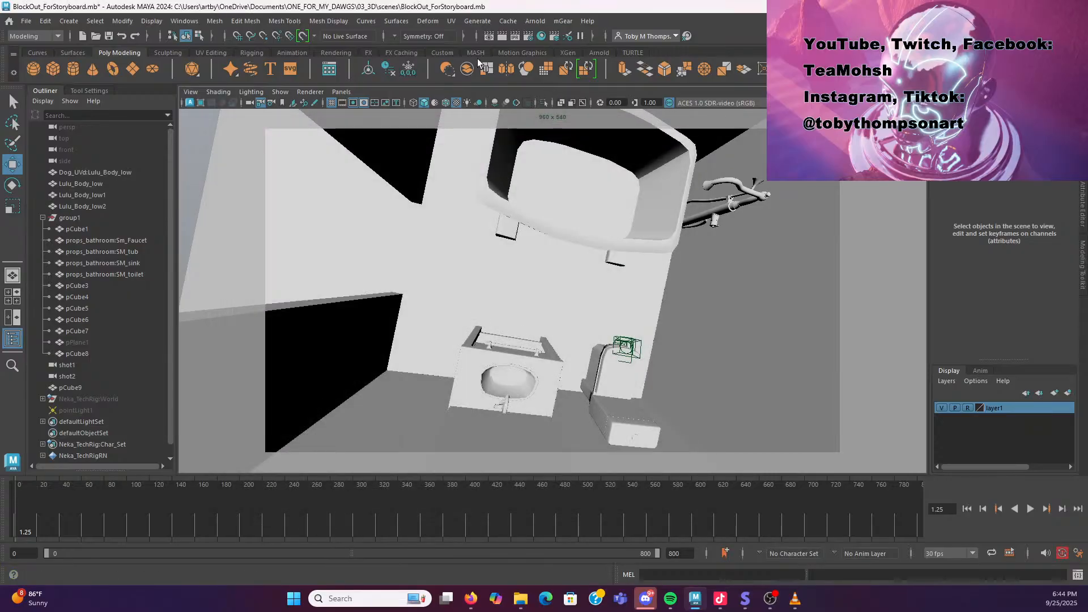
left_click(529, 36)
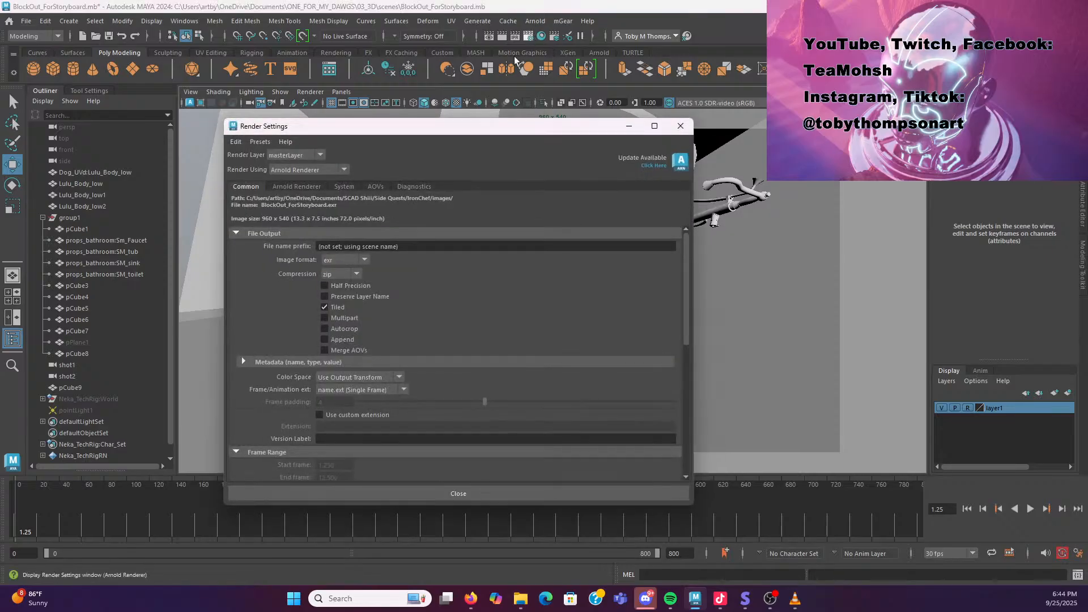
scroll(413, 304, "down", 2)
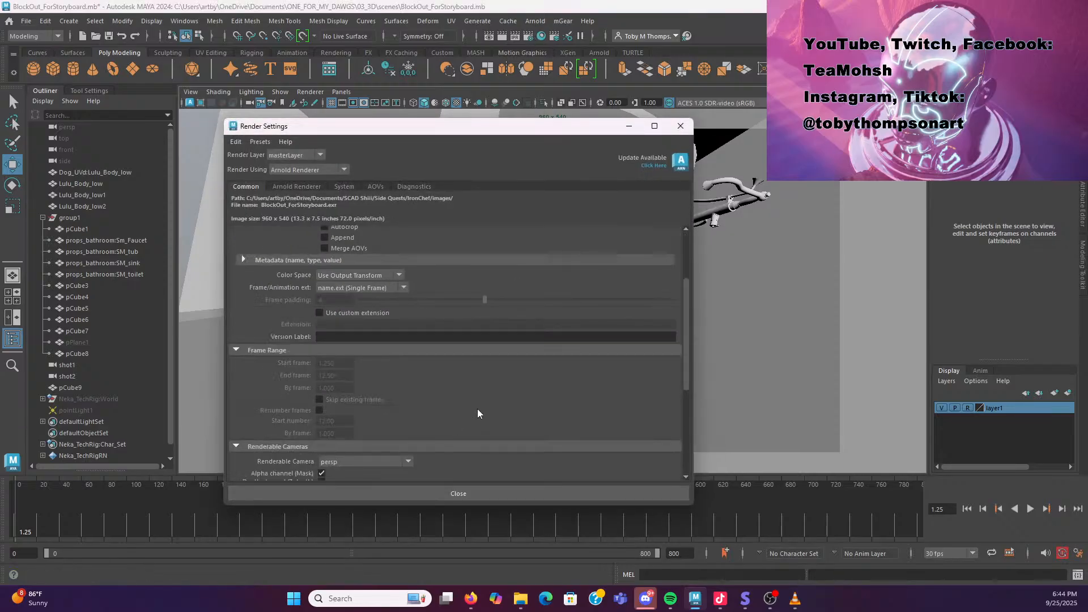
scroll(474, 412, "down", 5)
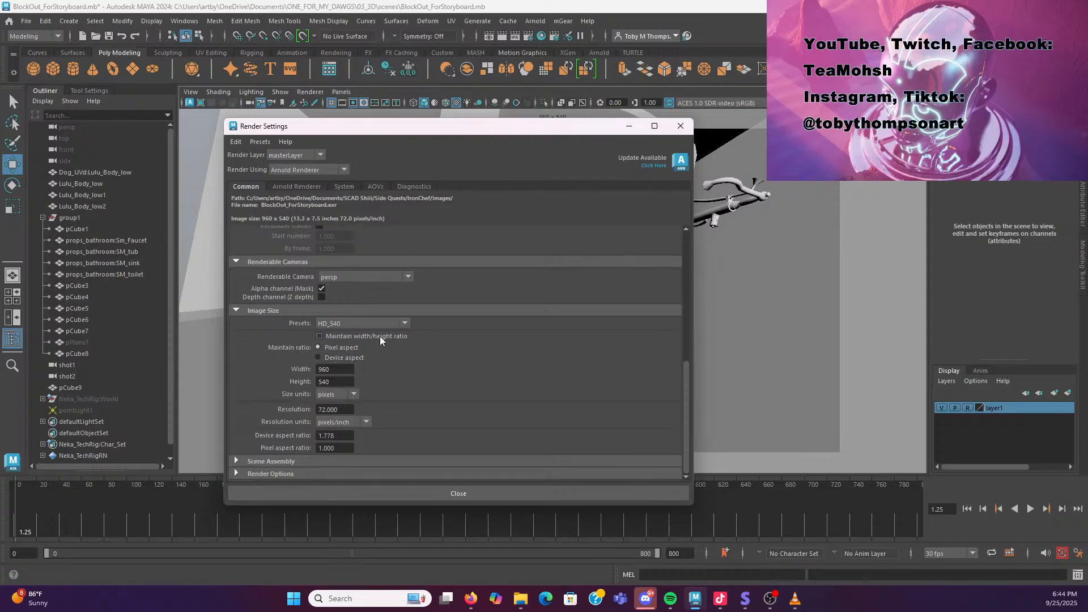
left_click(399, 324)
scroll(393, 357, "down", 2)
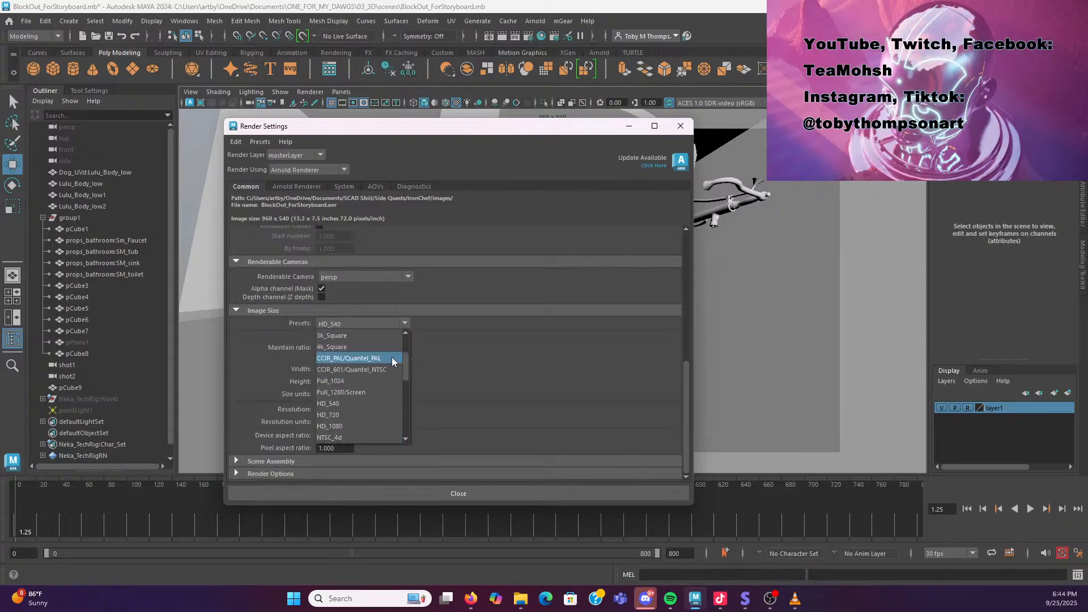
left_click(356, 381)
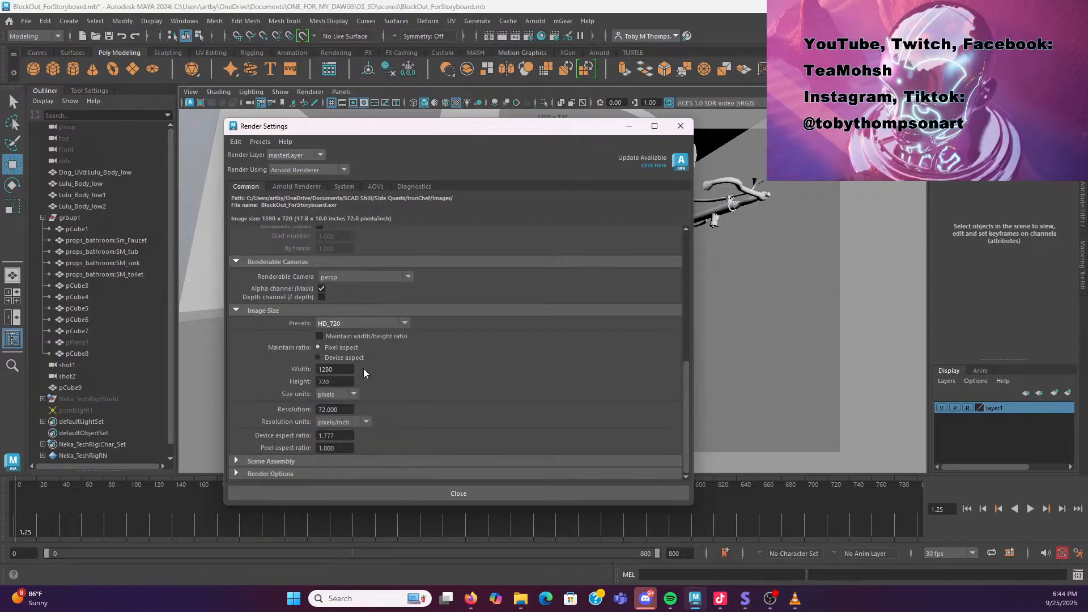
left_click(404, 327)
left_click(352, 392)
left_click(410, 493)
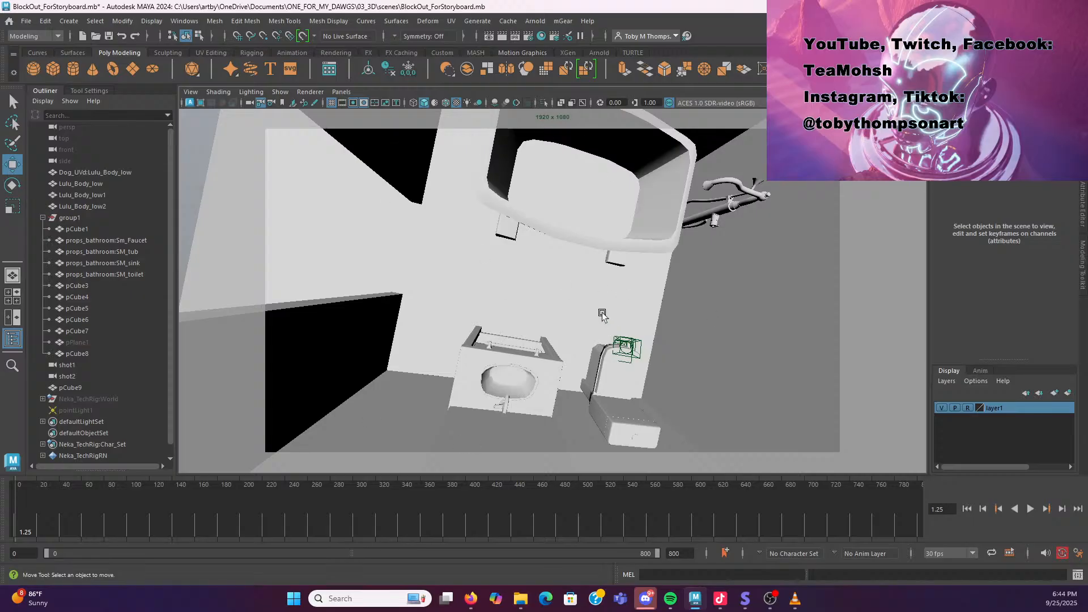
Take a screen snip of the shot2 camera view's framed area
key("super+shift+s")
left_click_drag(258, 123, 851, 462)
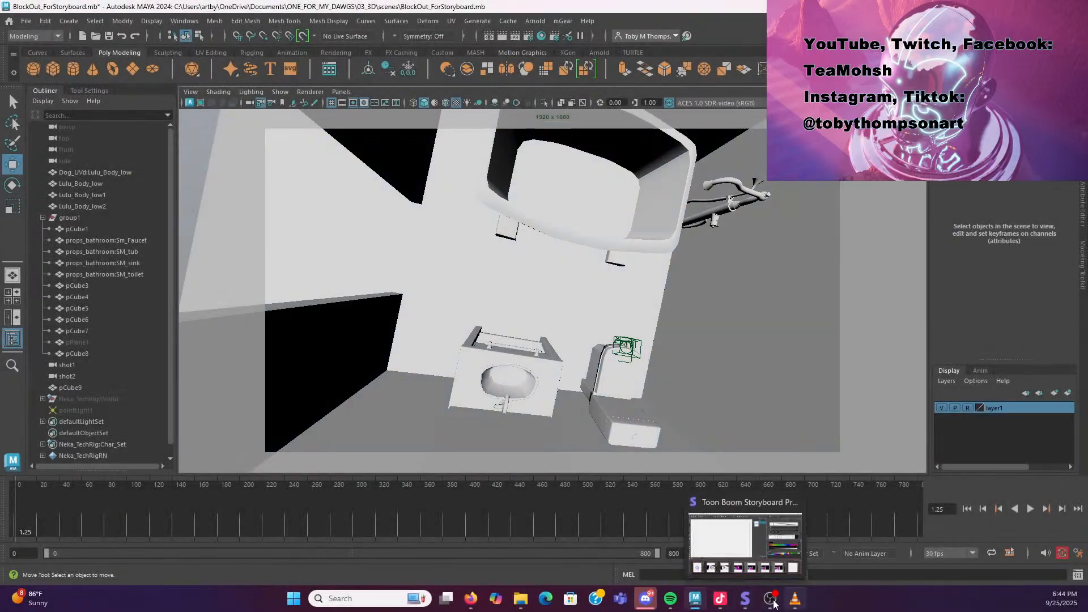
mouse_move(797, 609)
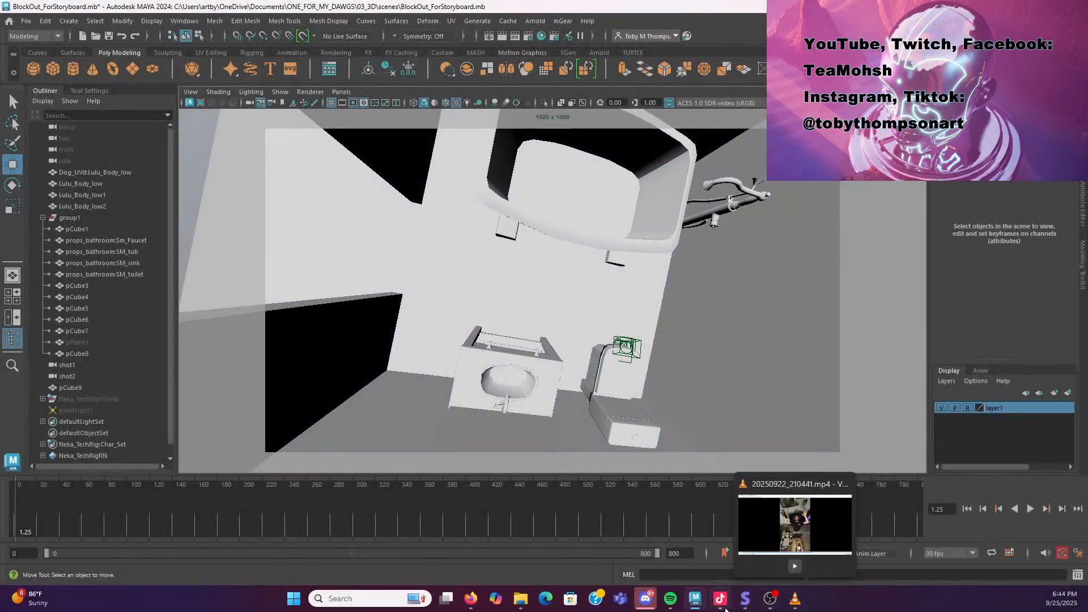
Switch to Toon Boom Storyboard Pro and import the camera screenshot into panel 3
left_click(745, 599)
scroll(411, 242, "down", 1)
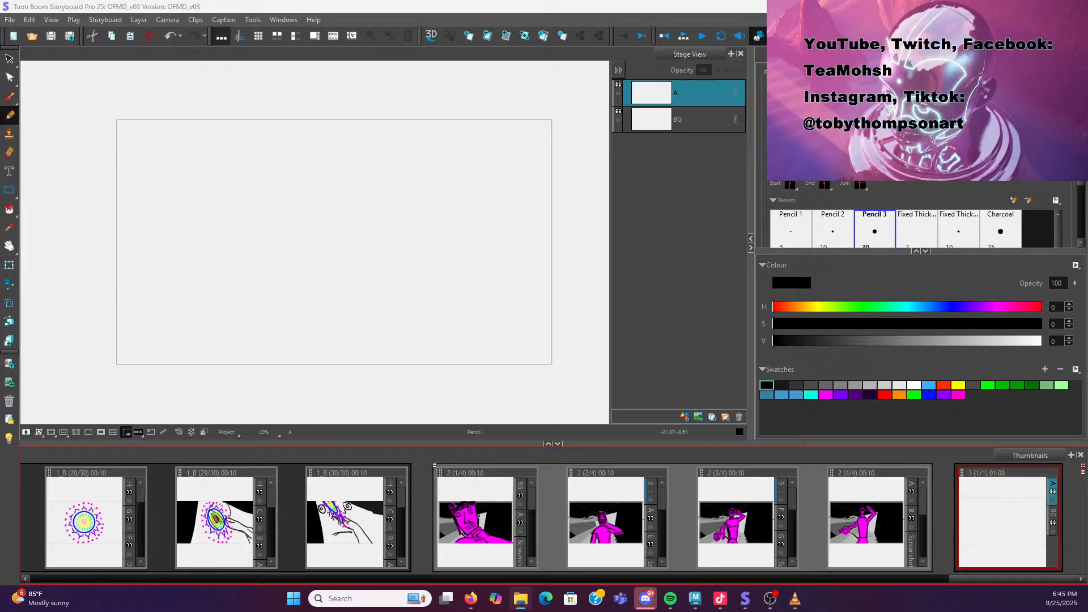
left_click_drag(0, 223, 666, 268)
left_click_drag(414, 357, 646, 168)
left_click_drag(630, 268, 0, 242)
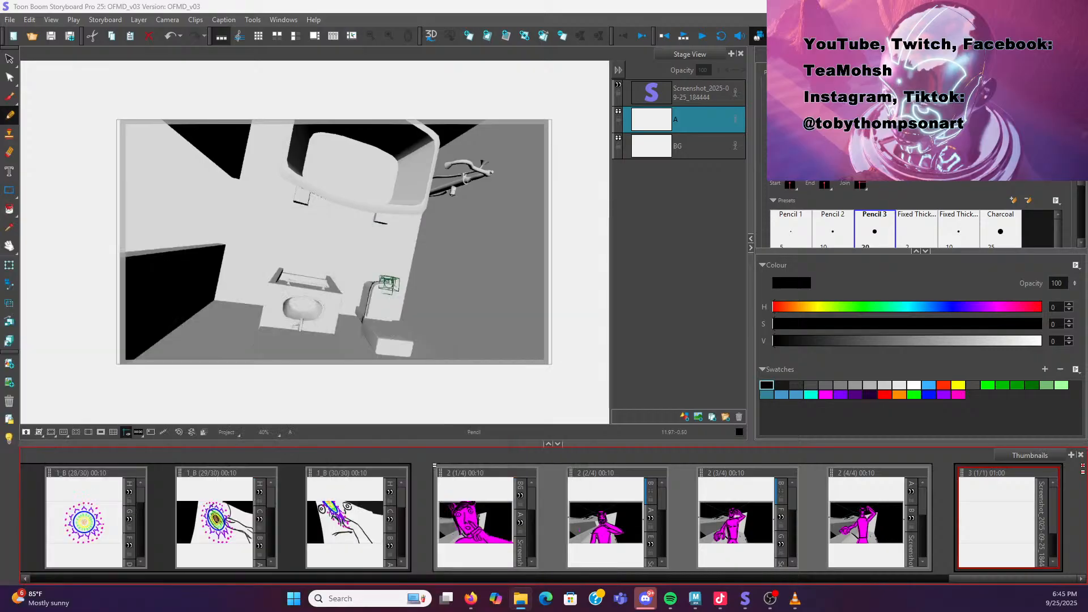
Move the screenshot layer below layer A and lower its opacity to about 47
left_click(291, 243)
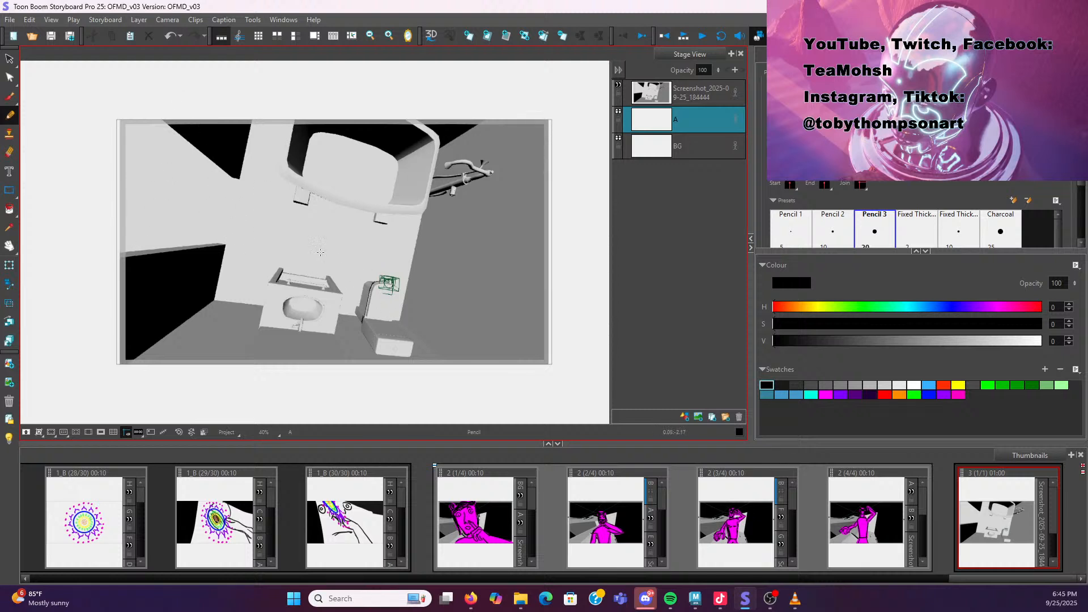
left_click_drag(678, 100, 706, 123)
left_click_drag(715, 70, 718, 125)
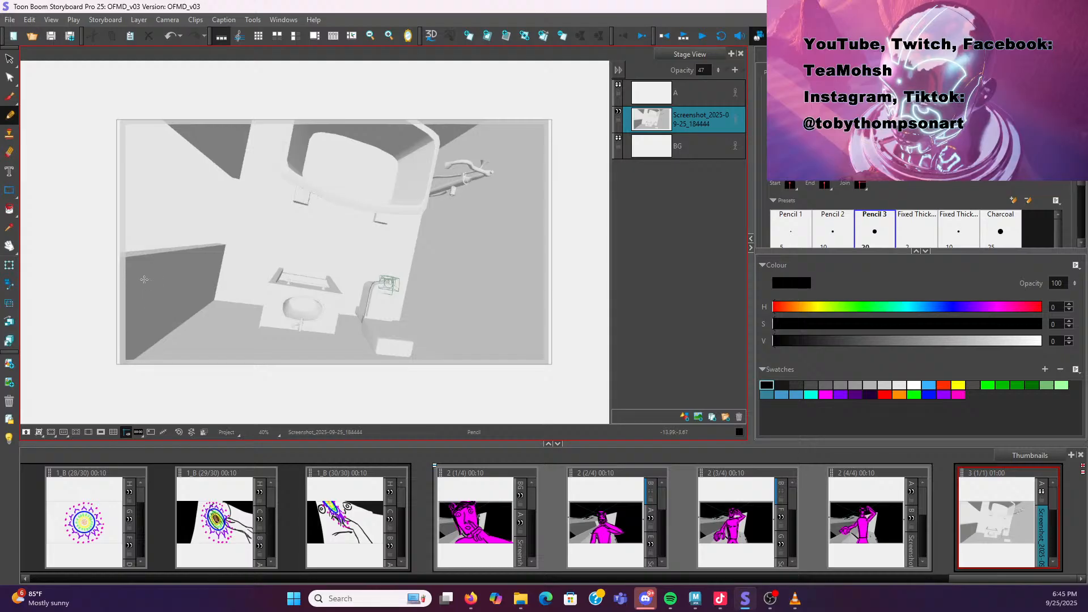
Compare the previous shot 2 panels against the new panel 3 layout
left_click(1004, 578)
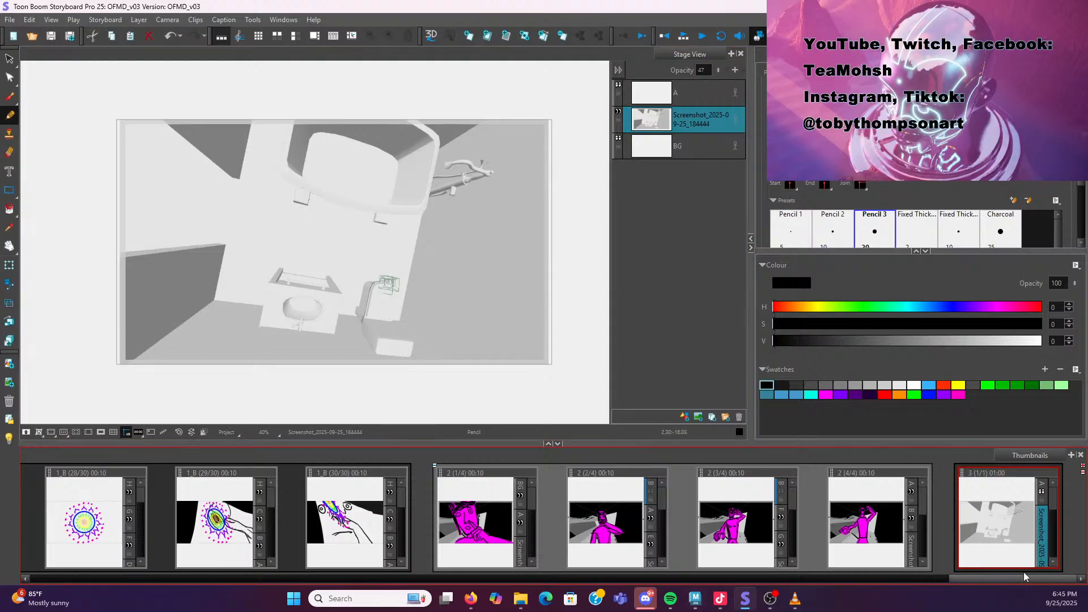
left_click(869, 489)
left_click(1017, 514)
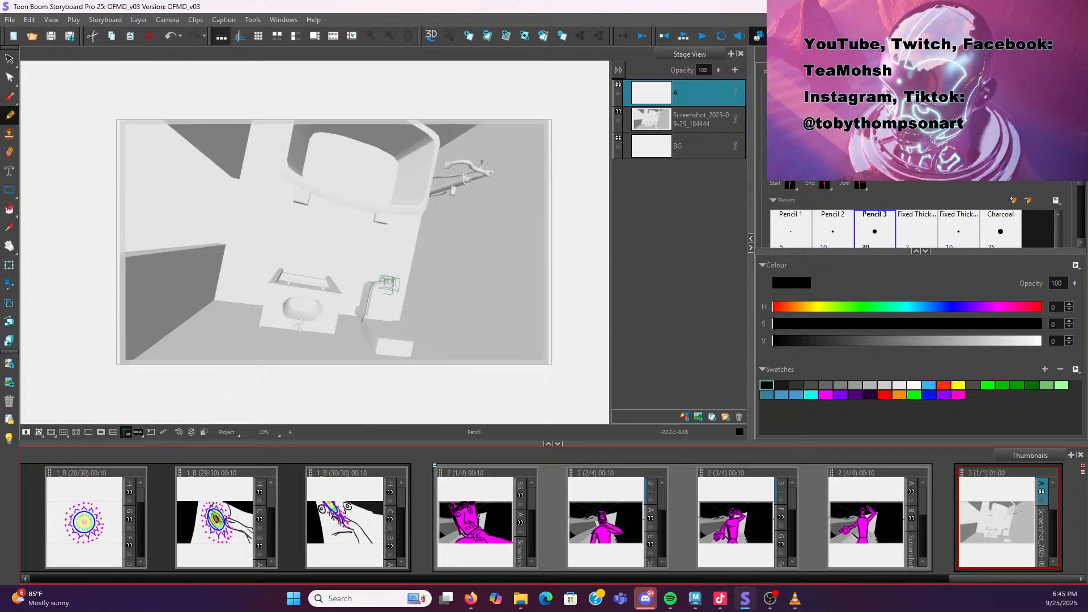
left_click(795, 599)
left_click_drag(680, 35, 0, 99)
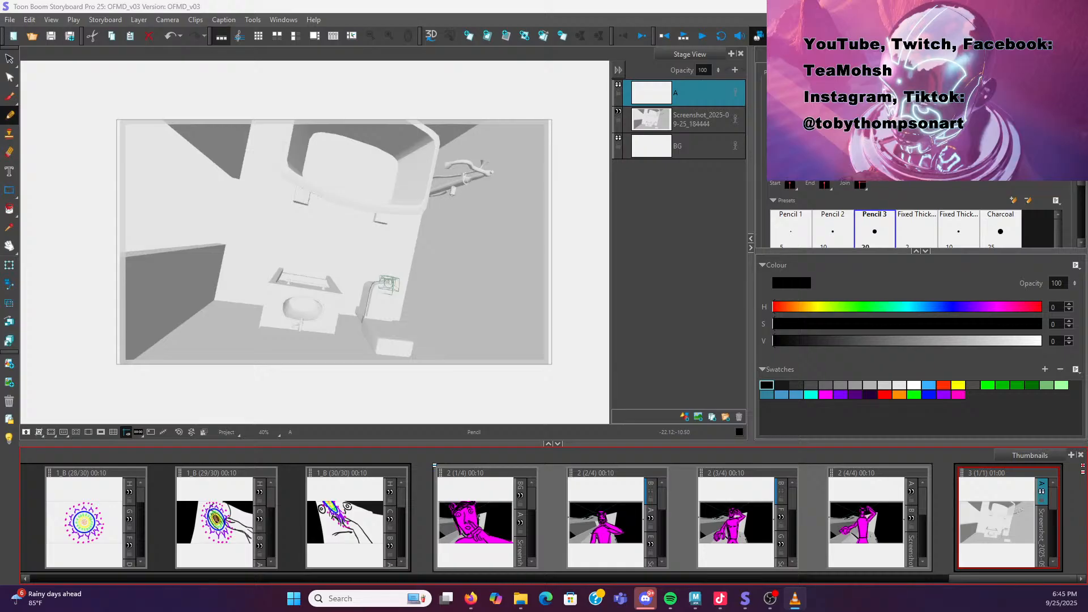
left_click(872, 533)
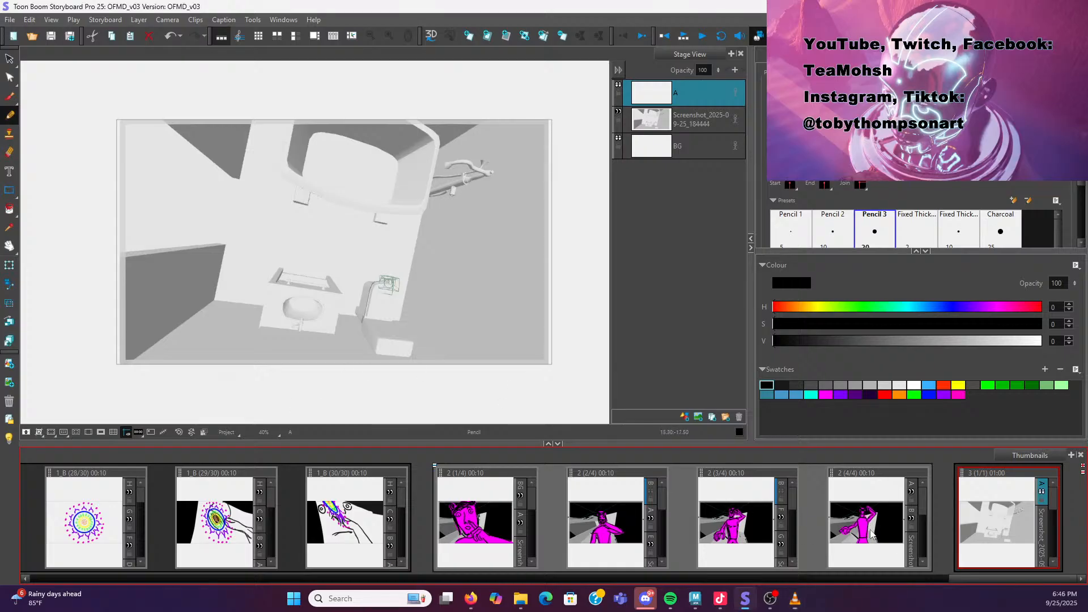
left_click(729, 524)
left_click(854, 540)
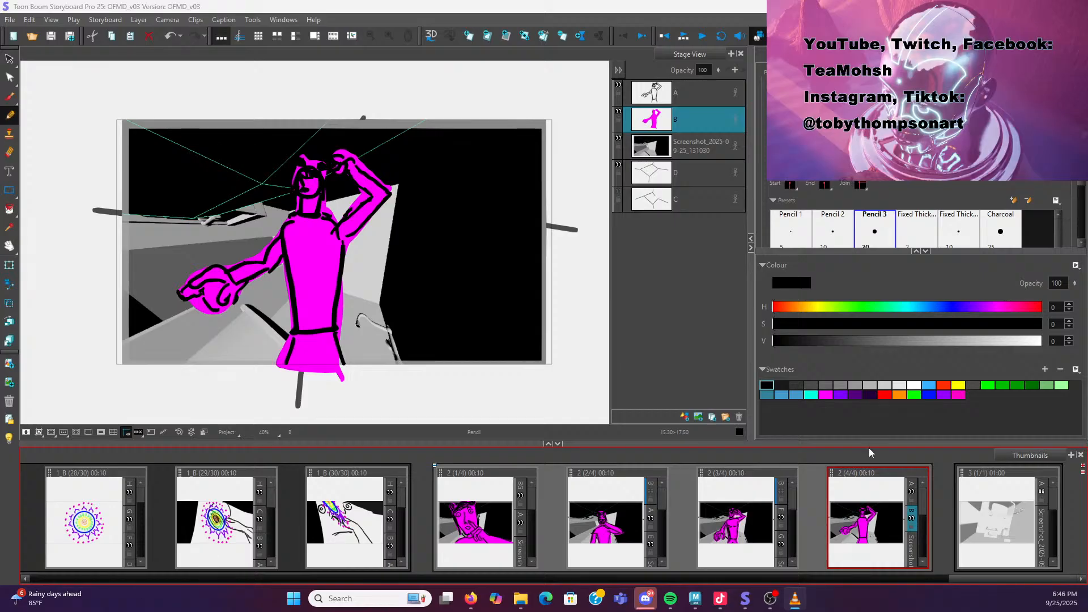
left_click(1018, 577)
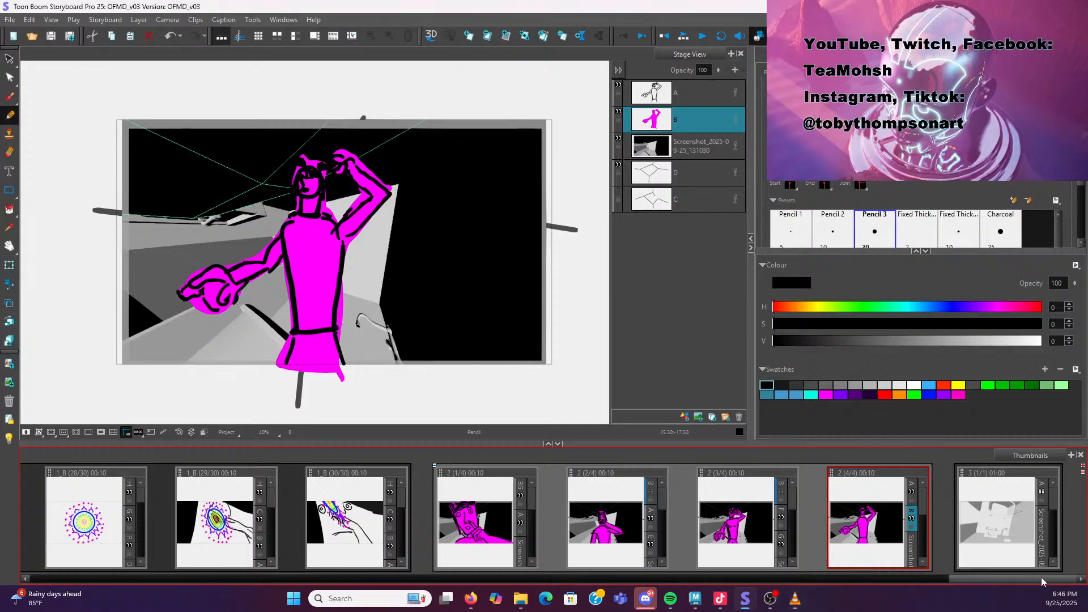
left_click(984, 508)
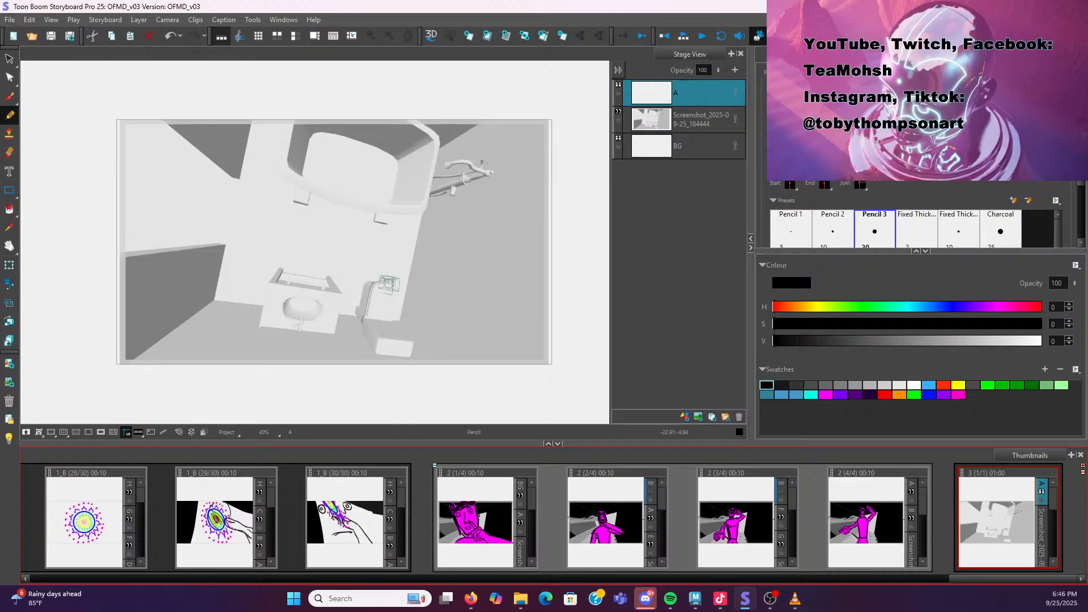
left_click(768, 385)
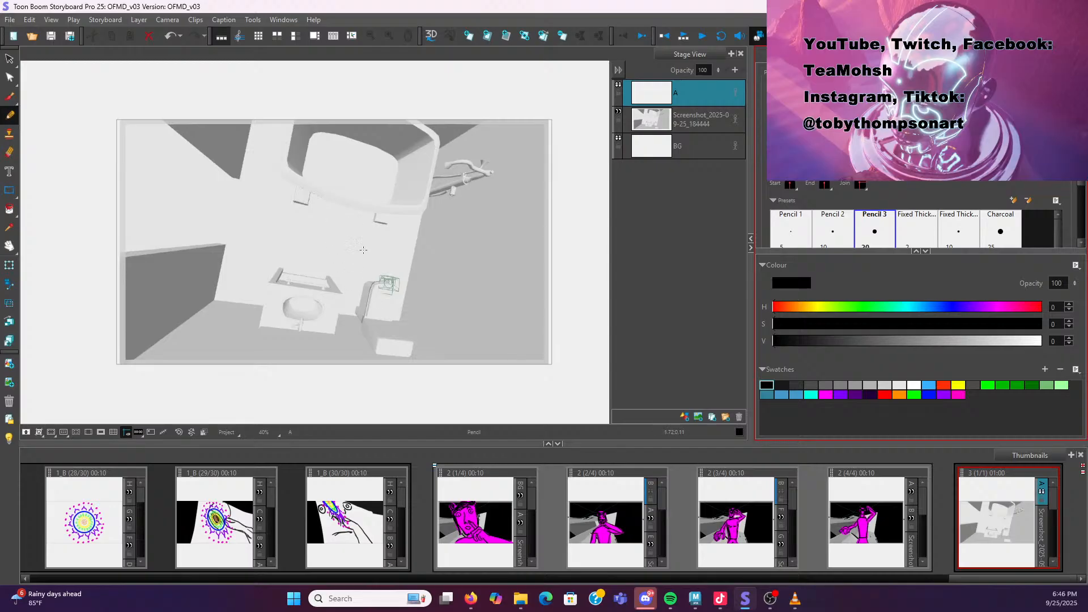
left_click(334, 255)
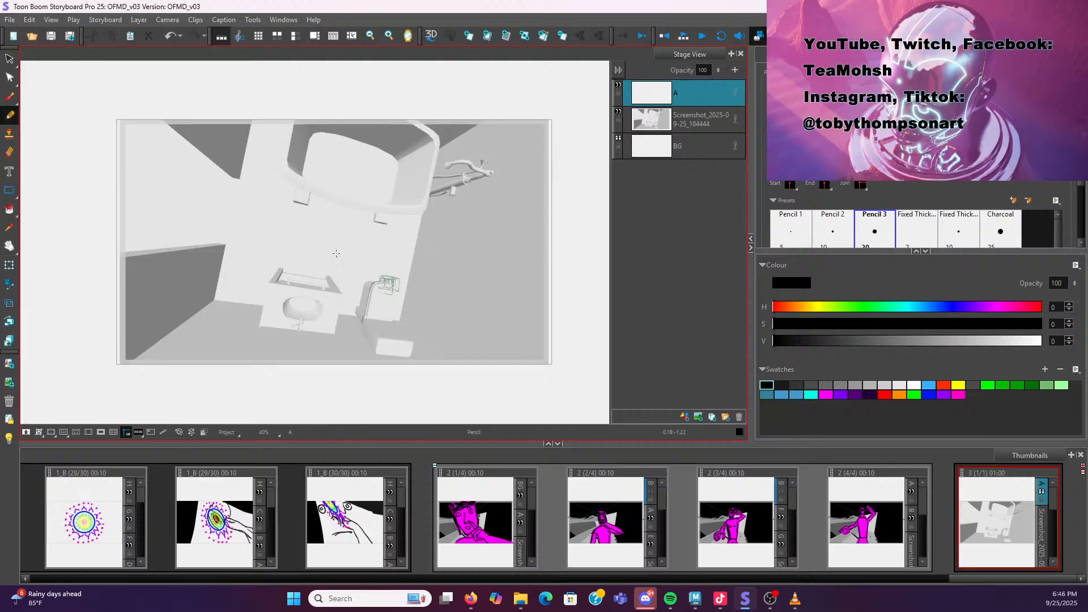
left_click(332, 255)
mouse_move(330, 254)
left_mouse_down()
mouse_move(336, 221)
mouse_move(349, 220)
left_mouse_up()
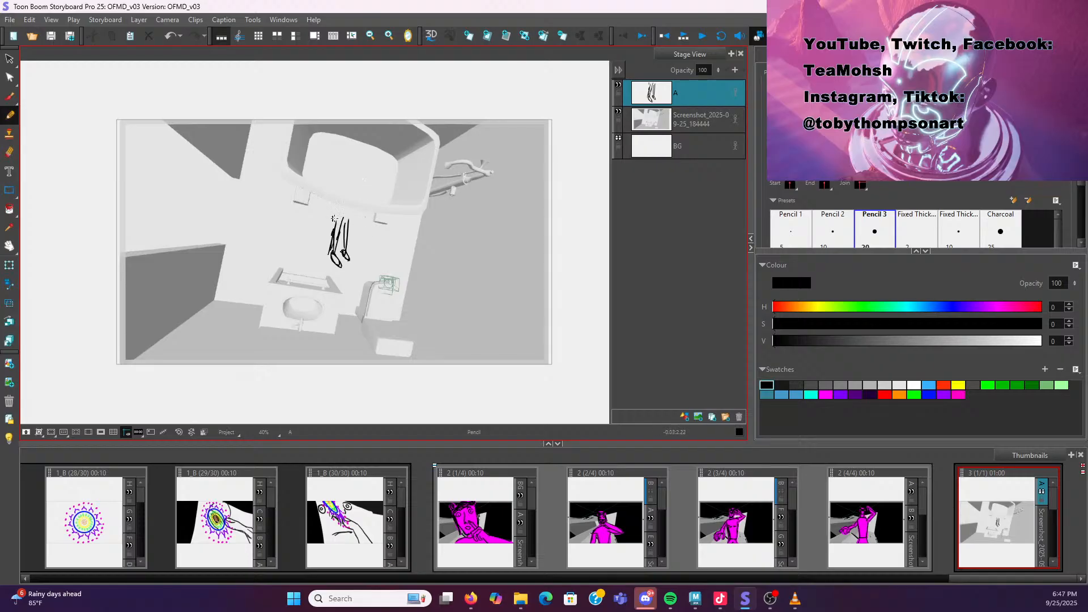
left_click_drag(332, 253, 349, 261)
left_click(10, 63)
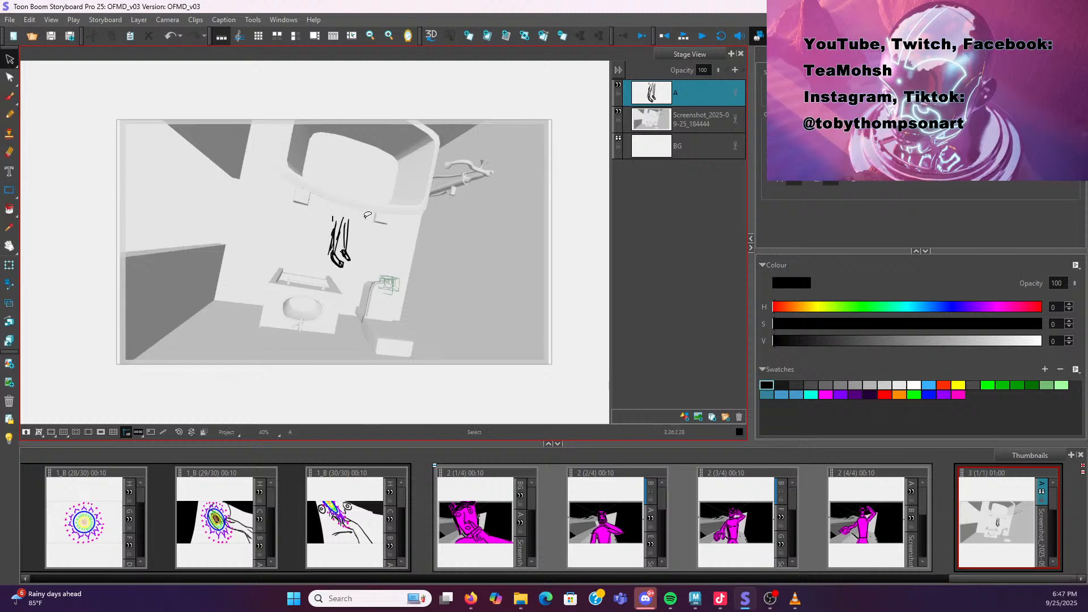
mouse_move(367, 215)
left_mouse_down()
mouse_move(325, 210)
mouse_move(320, 299)
mouse_move(358, 248)
mouse_move(357, 217)
left_mouse_up()
key("Delete")
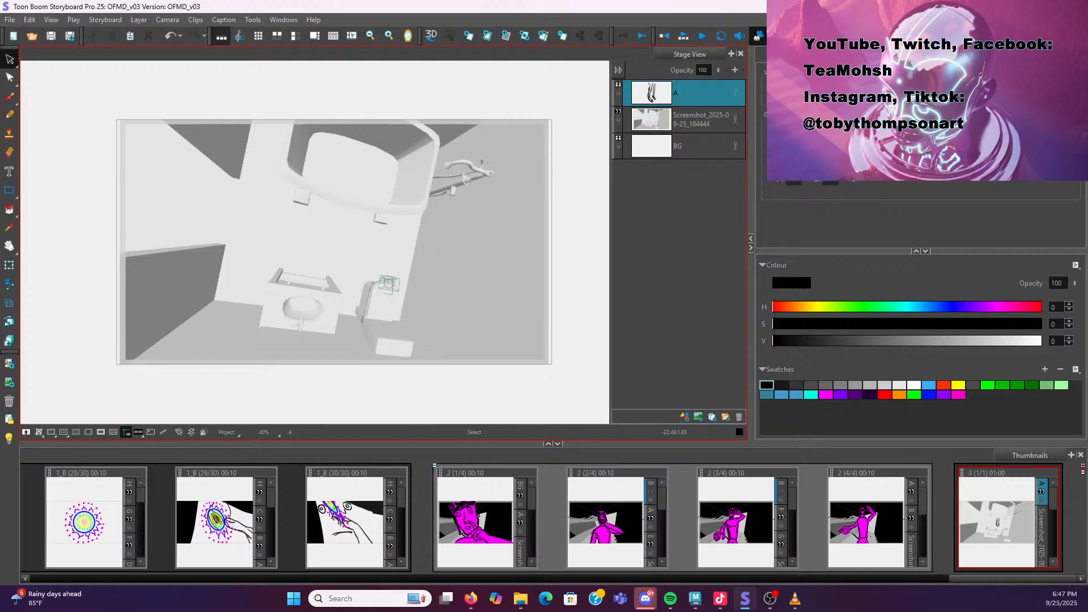
Rough in a loose pencil gesture sketch of the character leaning over the sink on layer A, erasing and redoing strokes
left_click(9, 96)
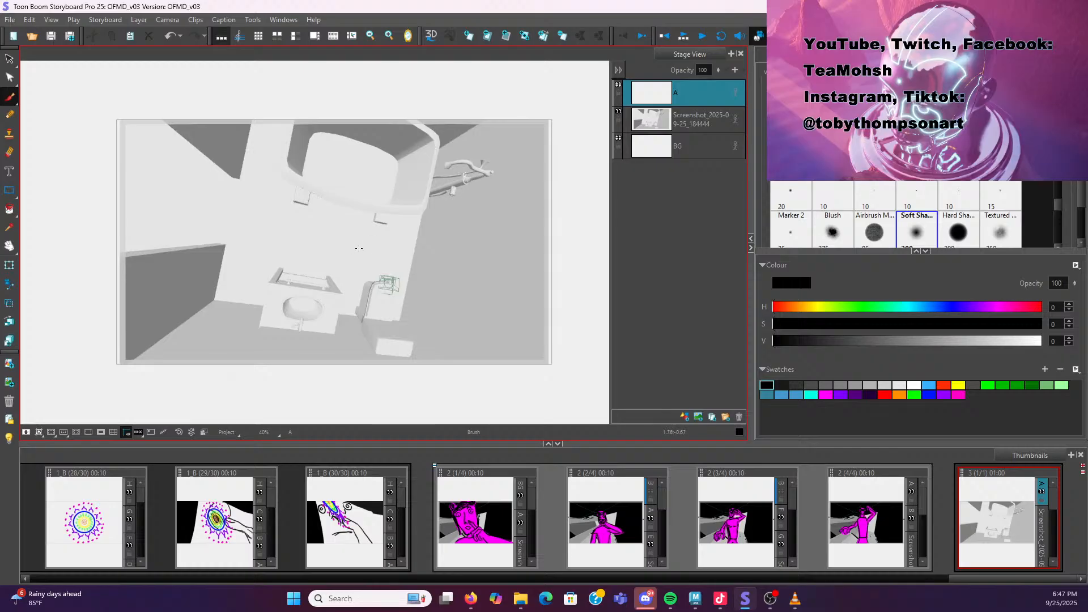
mouse_move(384, 277)
left_mouse_down()
mouse_move(375, 298)
mouse_move(389, 283)
mouse_move(379, 275)
mouse_move(378, 299)
mouse_move(388, 291)
left_mouse_up()
key("ctrl+z")
left_click(10, 115)
key("ctrl+z")
left_click_drag(374, 287, 381, 280)
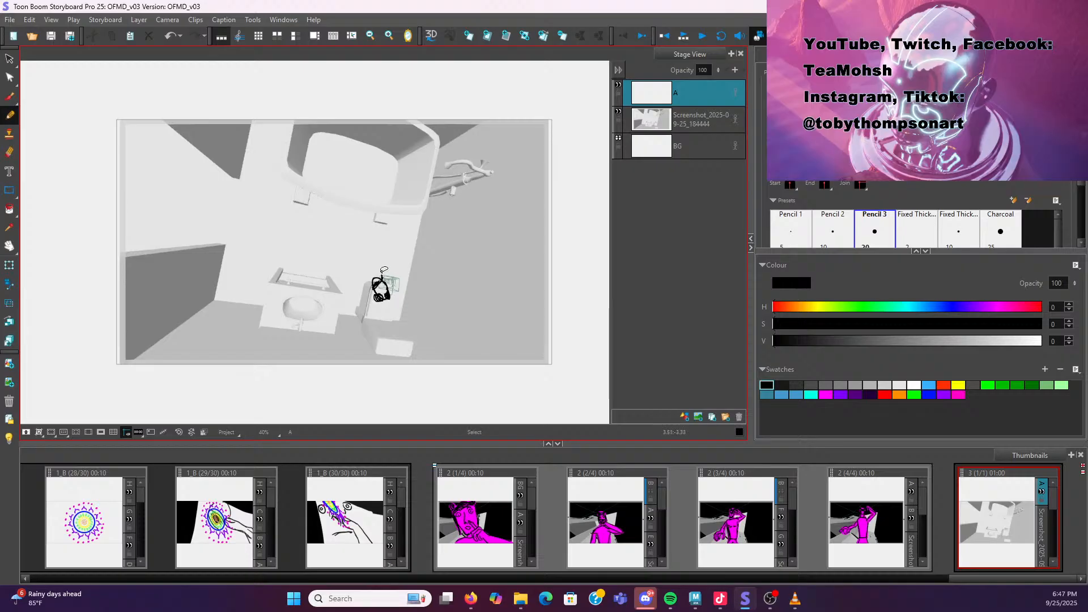
key("ctrl+z")
mouse_move(341, 260)
left_mouse_down()
mouse_move(365, 253)
mouse_move(379, 285)
mouse_move(359, 253)
mouse_move(341, 262)
mouse_move(373, 247)
mouse_move(361, 250)
mouse_move(384, 261)
mouse_move(364, 245)
mouse_move(342, 253)
left_mouse_up()
mouse_move(343, 256)
left_mouse_down()
mouse_move(335, 264)
mouse_move(388, 250)
left_mouse_up()
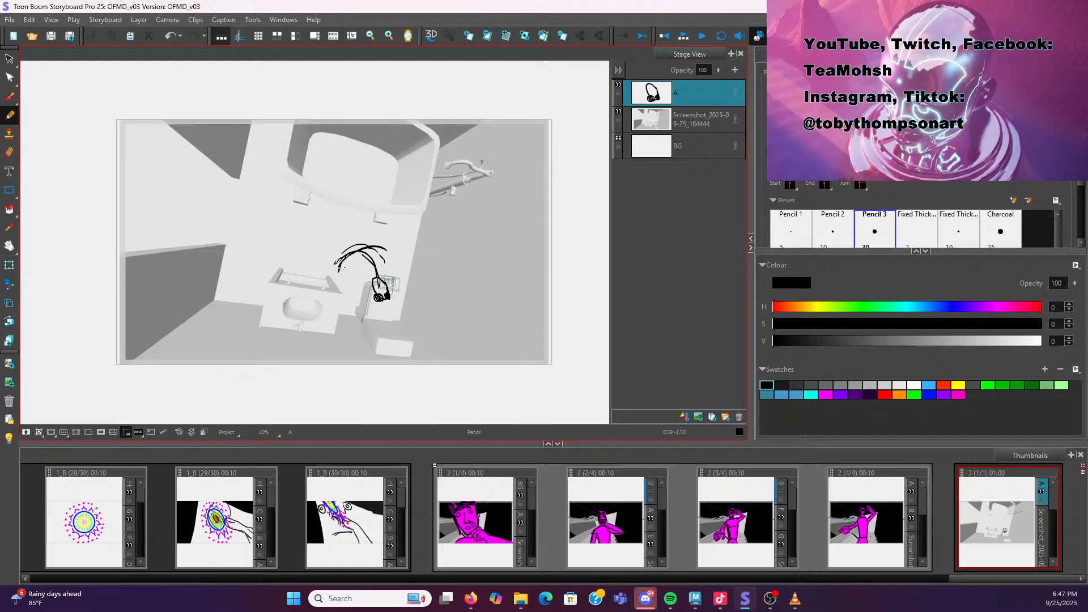
key("e")
mouse_move(388, 290)
left_mouse_down()
mouse_move(387, 308)
mouse_move(371, 305)
mouse_move(379, 259)
mouse_move(337, 273)
mouse_move(388, 253)
mouse_move(381, 263)
mouse_move(391, 267)
mouse_move(389, 251)
mouse_move(388, 273)
mouse_move(387, 256)
left_mouse_up()
key("ctrl+z")
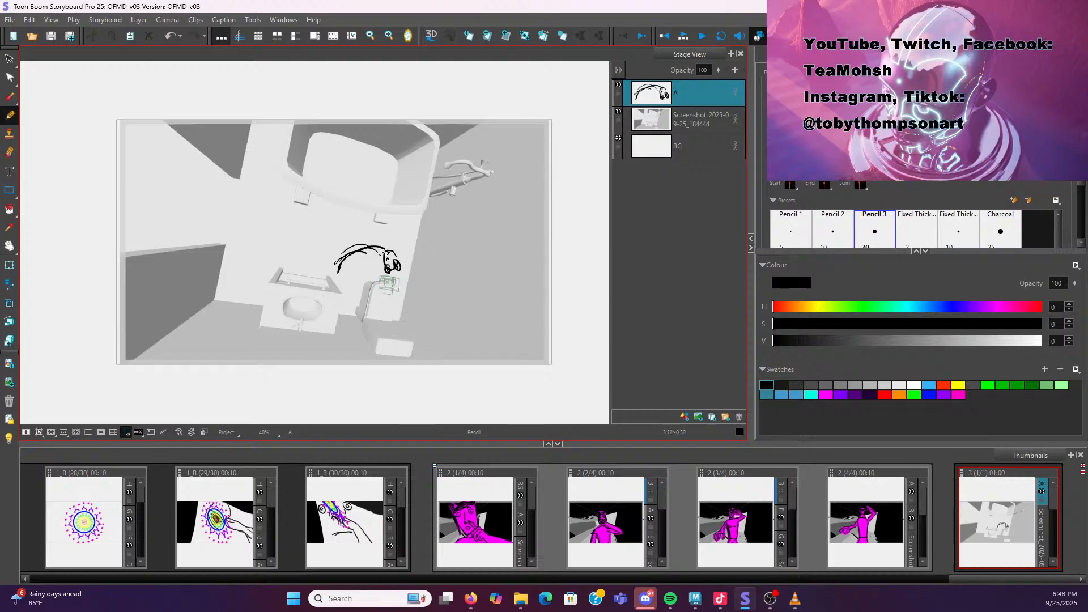
left_click_drag(385, 257, 395, 258)
key("ctrl+z")
left_click_drag(338, 261, 333, 267)
left_click_drag(341, 273, 344, 264)
key("ctrl+z")
mouse_move(371, 262)
left_mouse_down()
mouse_move(375, 246)
mouse_move(356, 247)
mouse_move(326, 266)
mouse_move(363, 246)
mouse_move(340, 271)
left_mouse_up()
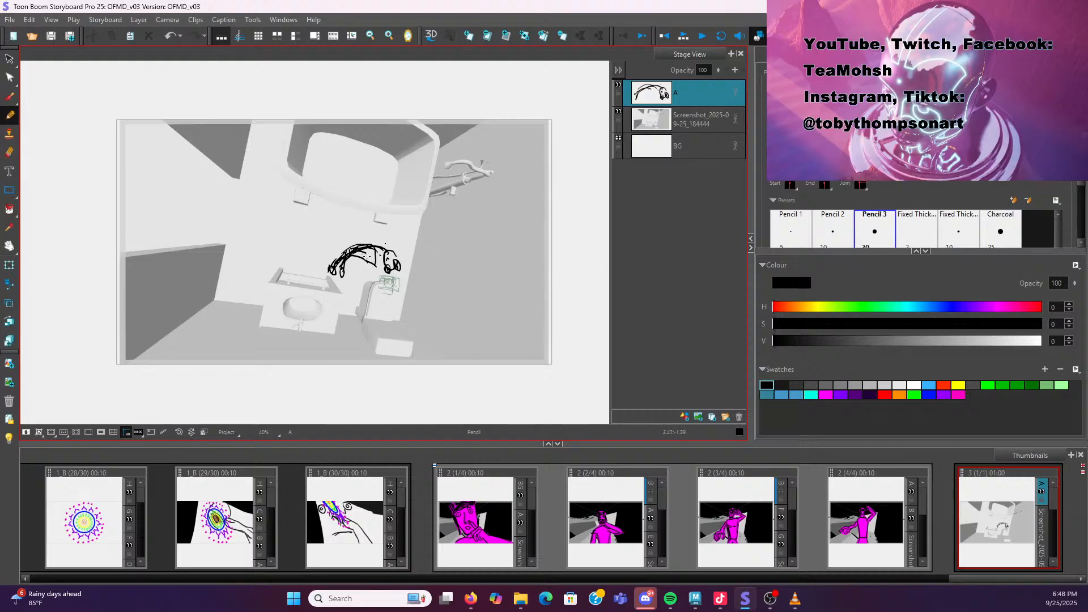
mouse_move(376, 258)
left_mouse_down()
mouse_move(395, 263)
mouse_move(382, 274)
mouse_move(397, 270)
mouse_move(382, 277)
left_mouse_up()
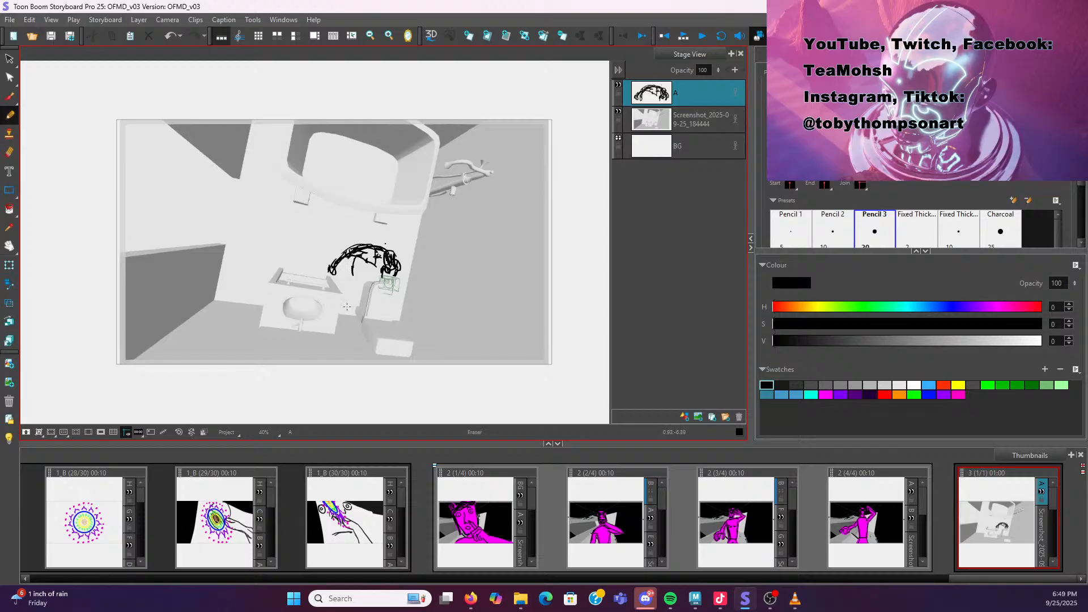
mouse_move(350, 255)
left_mouse_down()
mouse_move(348, 278)
mouse_move(355, 265)
left_mouse_up()
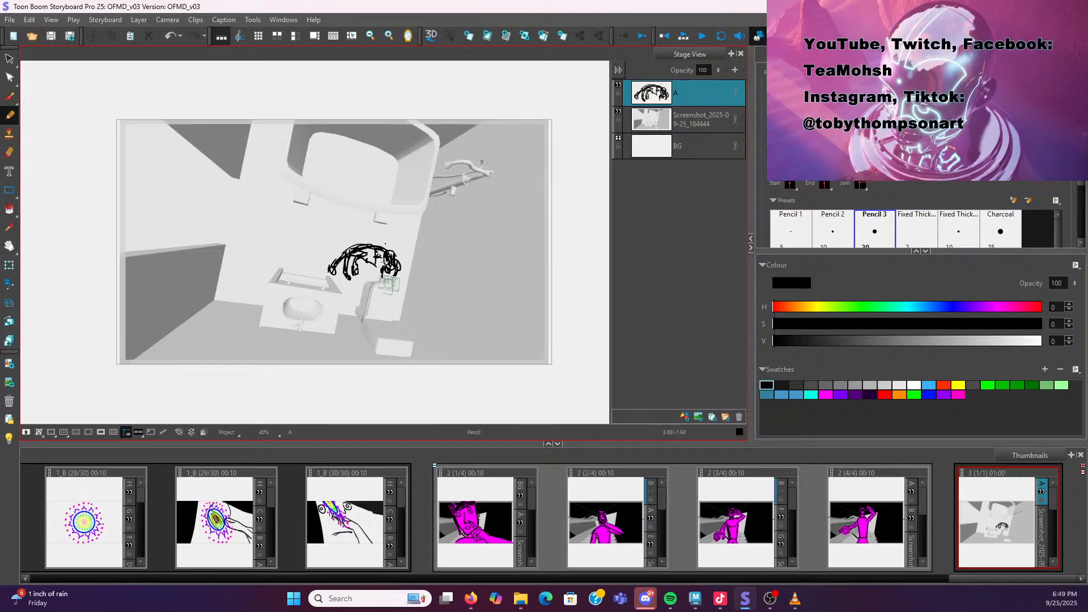
left_click_drag(362, 259, 375, 261)
key("e")
key("e")
mouse_move(397, 261)
left_mouse_down()
mouse_move(391, 272)
mouse_move(389, 253)
mouse_move(382, 278)
mouse_move(374, 250)
mouse_move(369, 264)
mouse_move(380, 269)
mouse_move(368, 268)
mouse_move(368, 284)
mouse_move(380, 271)
left_mouse_up()
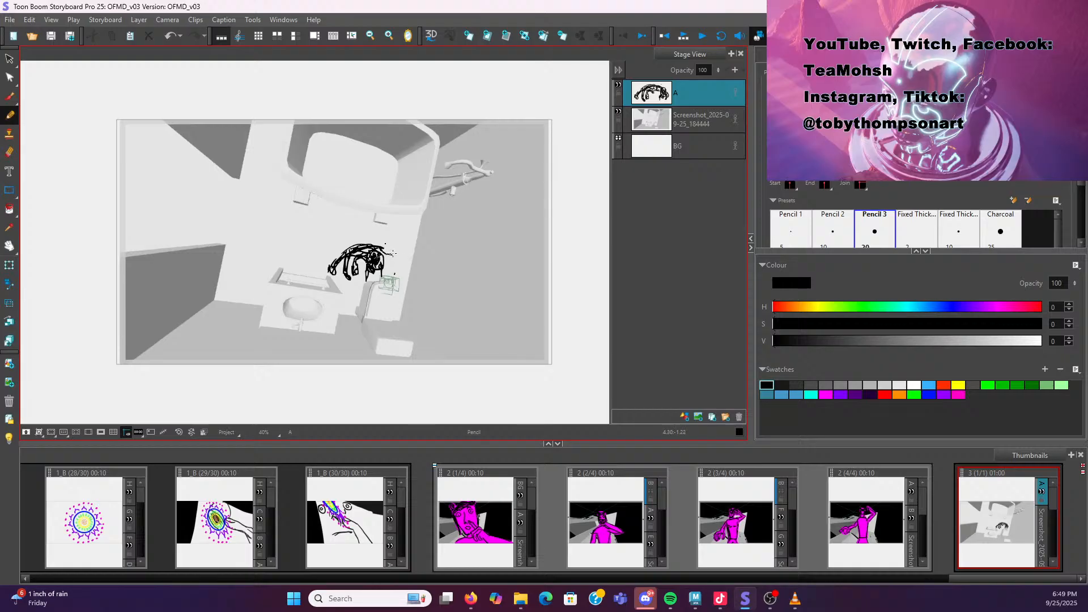
key("ctrl+z")
key("ctrl+shift+z")
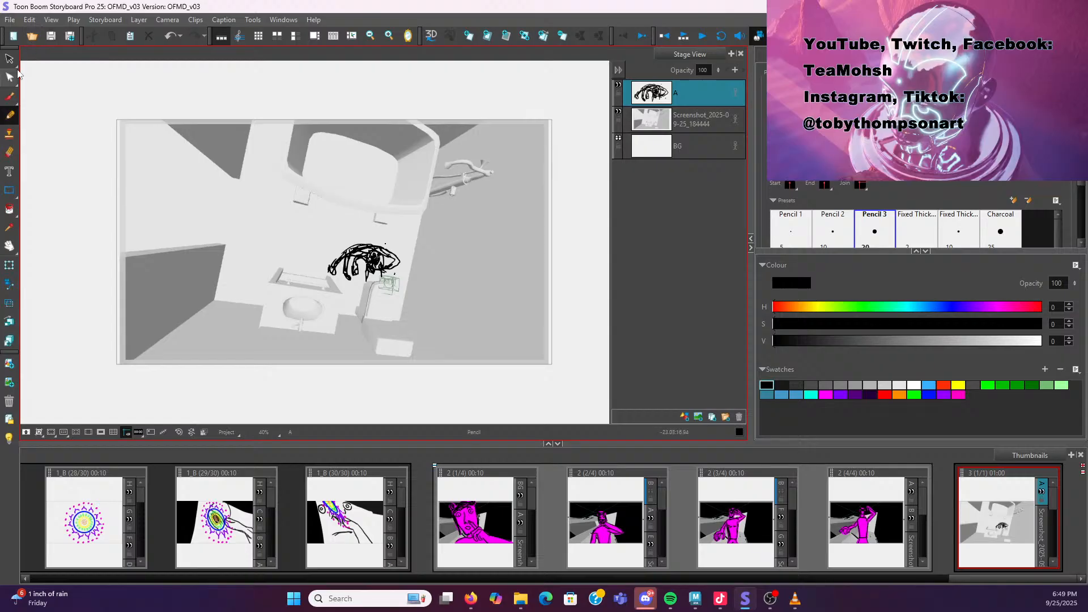
Select the rough sketch and scale and reposition it larger over the sink area
left_click(10, 58)
mouse_move(421, 254)
left_mouse_down()
mouse_move(380, 208)
mouse_move(332, 345)
mouse_move(432, 299)
mouse_move(400, 236)
mouse_move(416, 220)
mouse_move(397, 240)
left_mouse_up()
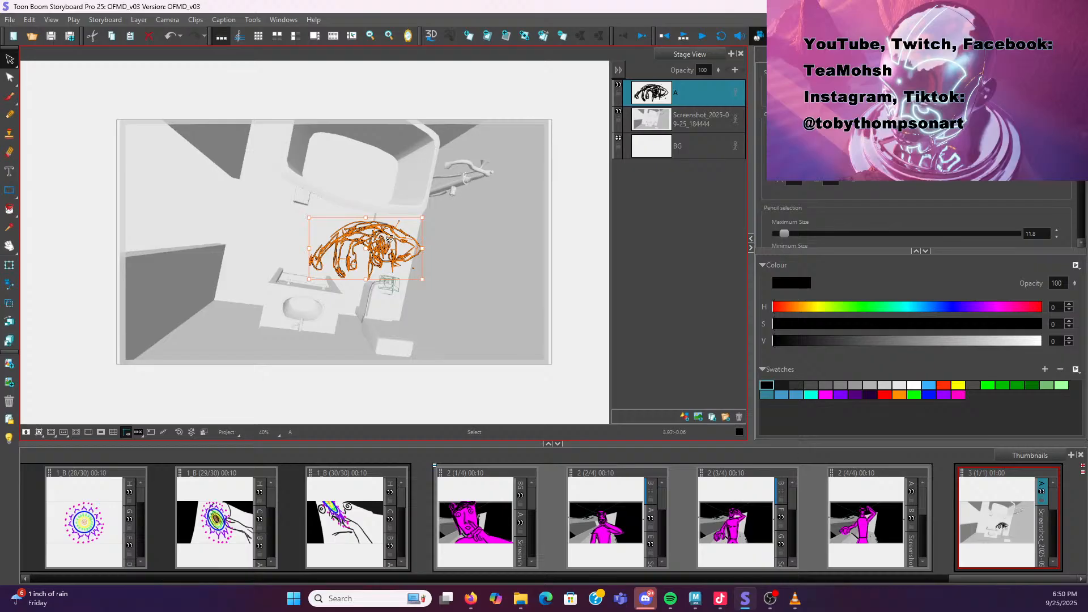
left_click(389, 240)
left_click(474, 225)
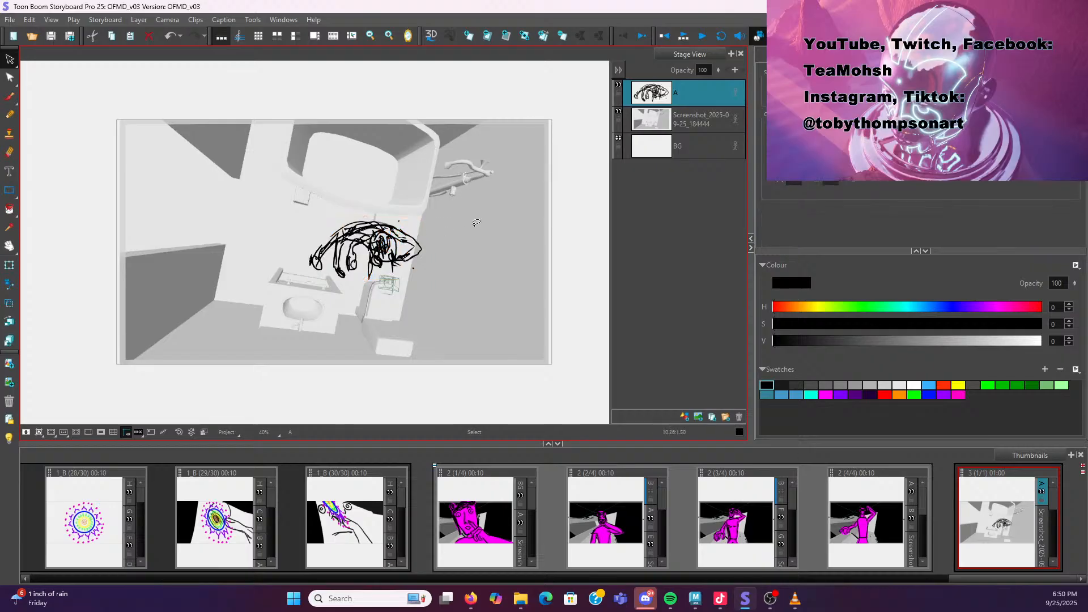
mouse_move(474, 225)
left_mouse_down()
mouse_move(375, 207)
mouse_move(315, 309)
mouse_move(443, 286)
mouse_move(428, 204)
mouse_move(395, 217)
left_mouse_up()
left_click(476, 220)
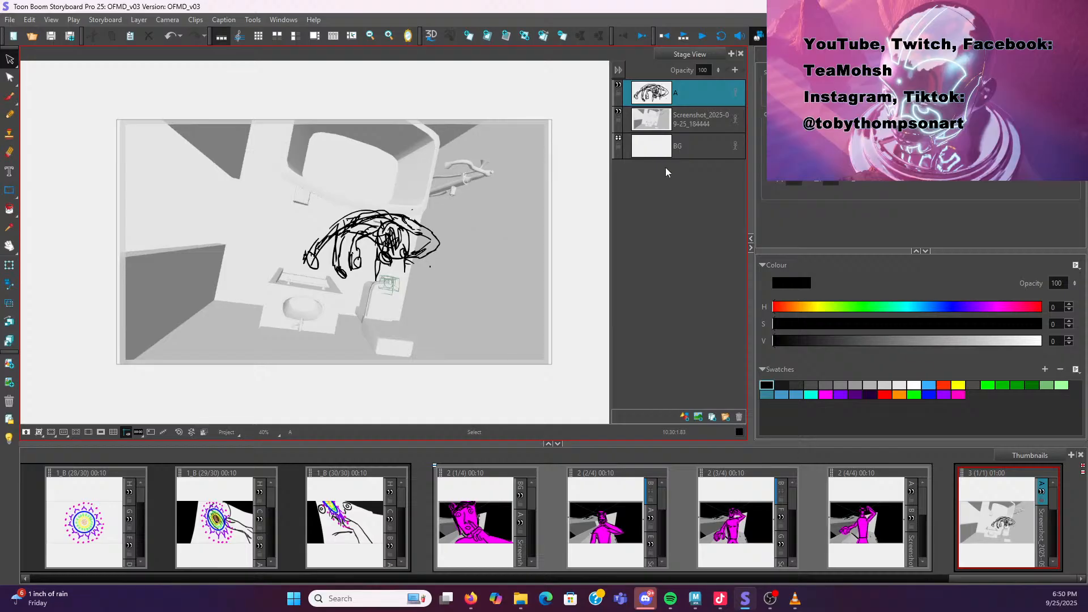
Lower layer A's opacity and add a new drawing layer B above it
left_click_drag(717, 70, 716, 135)
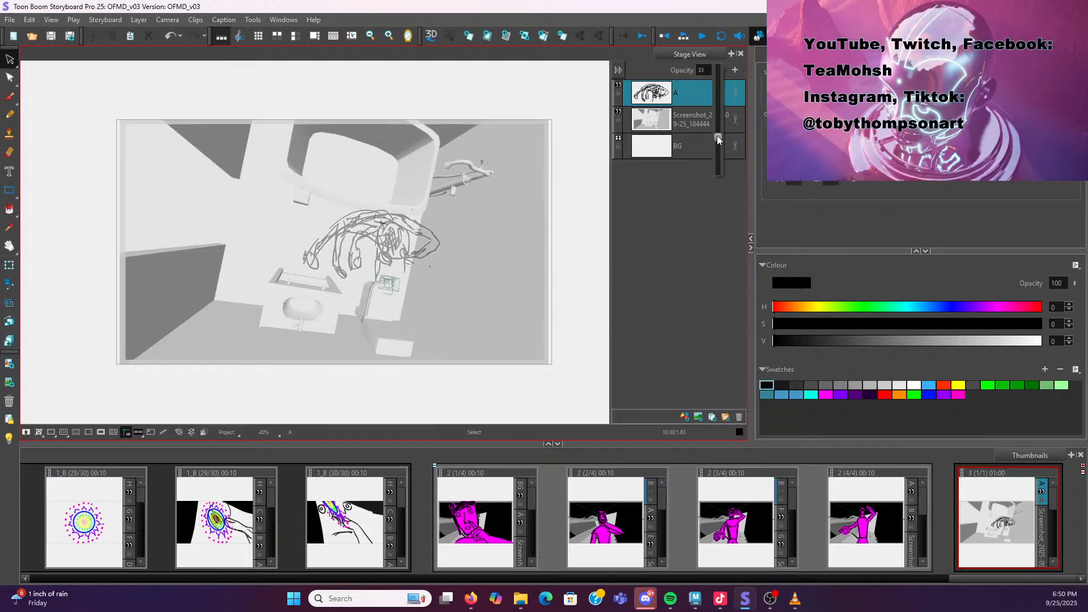
left_click(685, 417)
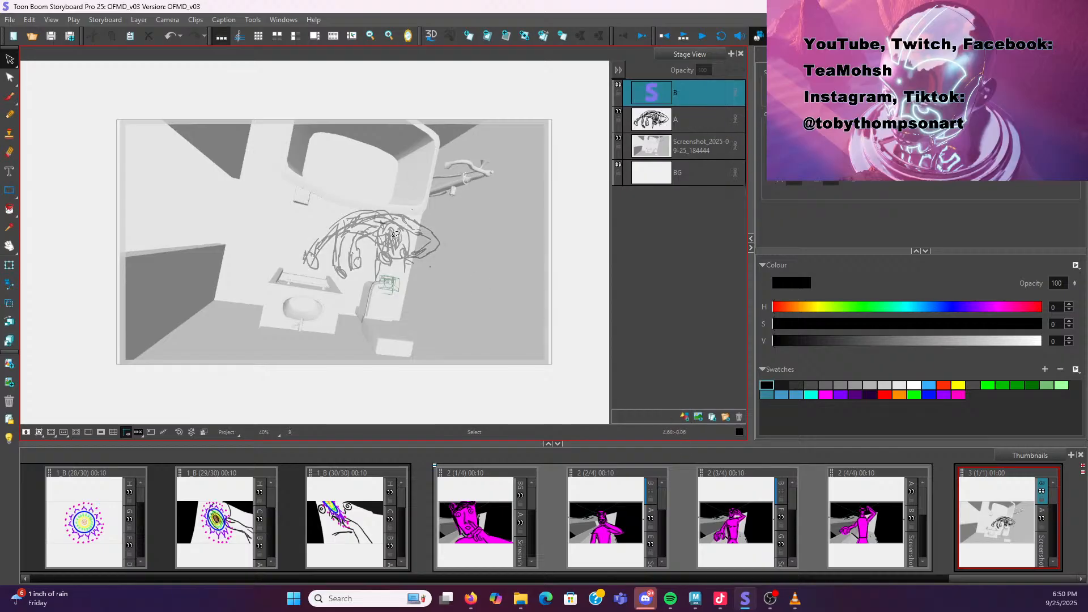
Redraw the character in clean pencil lines over the rough on layer B, then delete the rough layer A
left_click(10, 98)
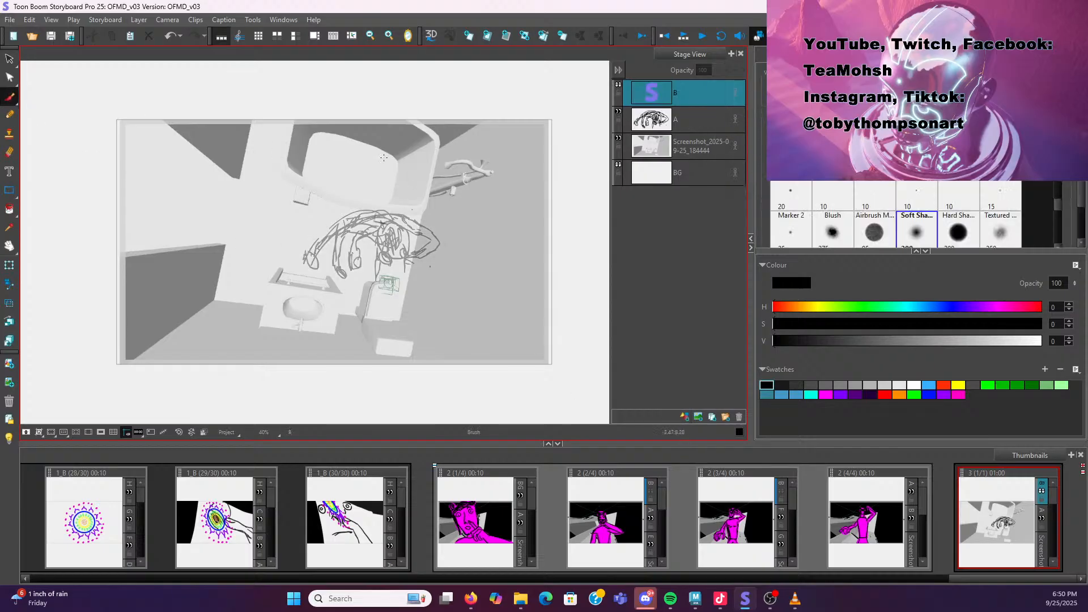
left_click(9, 114)
mouse_move(380, 242)
left_mouse_down()
mouse_move(393, 260)
mouse_move(409, 250)
mouse_move(390, 230)
mouse_move(378, 247)
mouse_move(399, 259)
mouse_move(386, 252)
left_mouse_up()
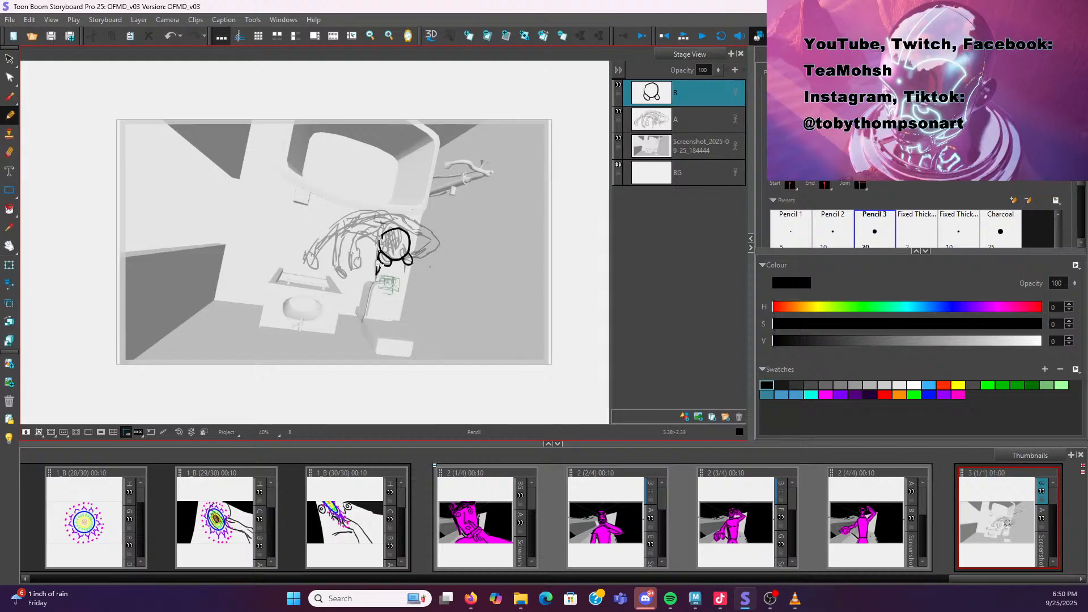
key("ctrl+z")
left_click_drag(395, 261, 395, 267)
key("ctrl+z")
key("ctrl+z")
key("ctrl+z")
left_click_drag(390, 241, 401, 242)
mouse_move(398, 230)
left_mouse_down()
mouse_move(375, 236)
mouse_move(406, 251)
left_mouse_up()
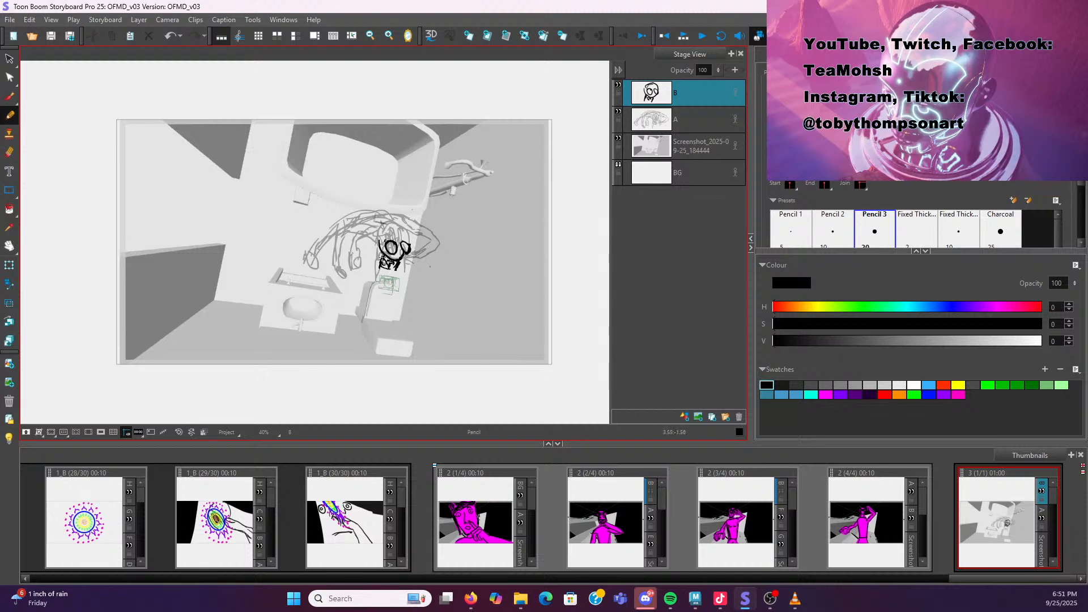
key("ctrl+z")
mouse_move(401, 243)
left_mouse_down()
mouse_move(396, 222)
mouse_move(378, 233)
mouse_move(405, 241)
mouse_move(391, 221)
mouse_move(378, 233)
mouse_move(385, 219)
left_mouse_up()
key("ctrl+z")
key("ctrl+z")
mouse_move(334, 265)
left_mouse_down()
mouse_move(343, 275)
mouse_move(333, 262)
mouse_move(342, 221)
mouse_move(334, 264)
mouse_move(313, 266)
mouse_move(323, 272)
mouse_move(332, 218)
left_mouse_up()
key("ctrl+z")
key("ctrl+z")
left_click_drag(317, 267, 333, 235)
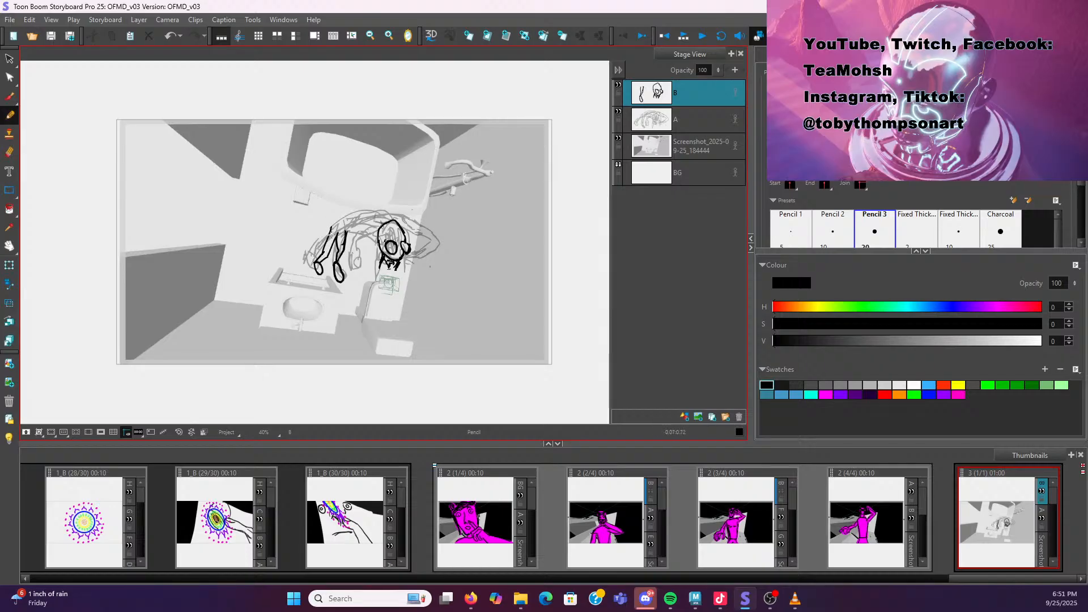
left_click_drag(347, 221, 347, 238)
mouse_move(354, 251)
left_mouse_down()
mouse_move(353, 274)
mouse_move(360, 262)
left_mouse_up()
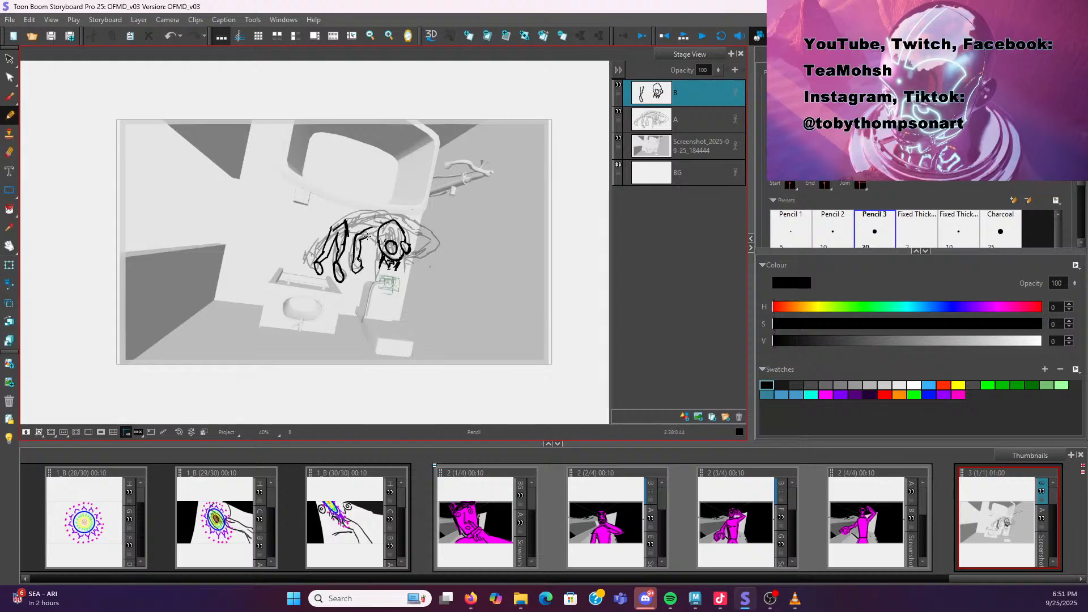
mouse_move(354, 225)
left_mouse_down()
mouse_move(389, 220)
mouse_move(366, 229)
mouse_move(377, 215)
mouse_move(393, 225)
left_mouse_up()
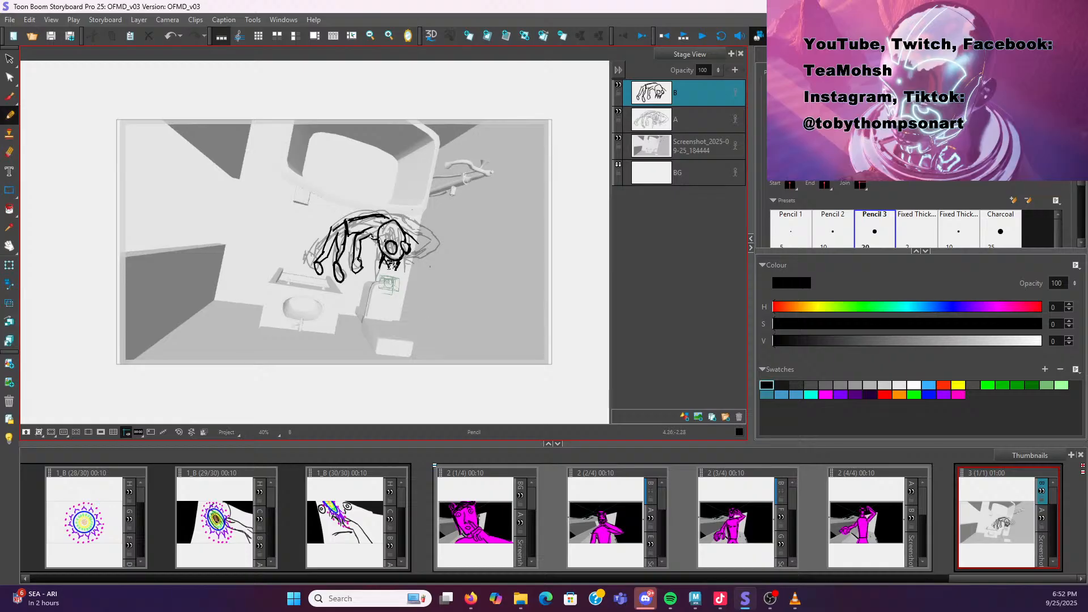
key("ctrl+z")
left_click_drag(398, 266, 396, 268)
left_click_drag(412, 272, 422, 247)
key("ctrl+z")
mouse_move(419, 261)
left_mouse_down()
mouse_move(434, 243)
mouse_move(412, 230)
mouse_move(431, 244)
mouse_move(416, 238)
mouse_move(419, 250)
left_mouse_up()
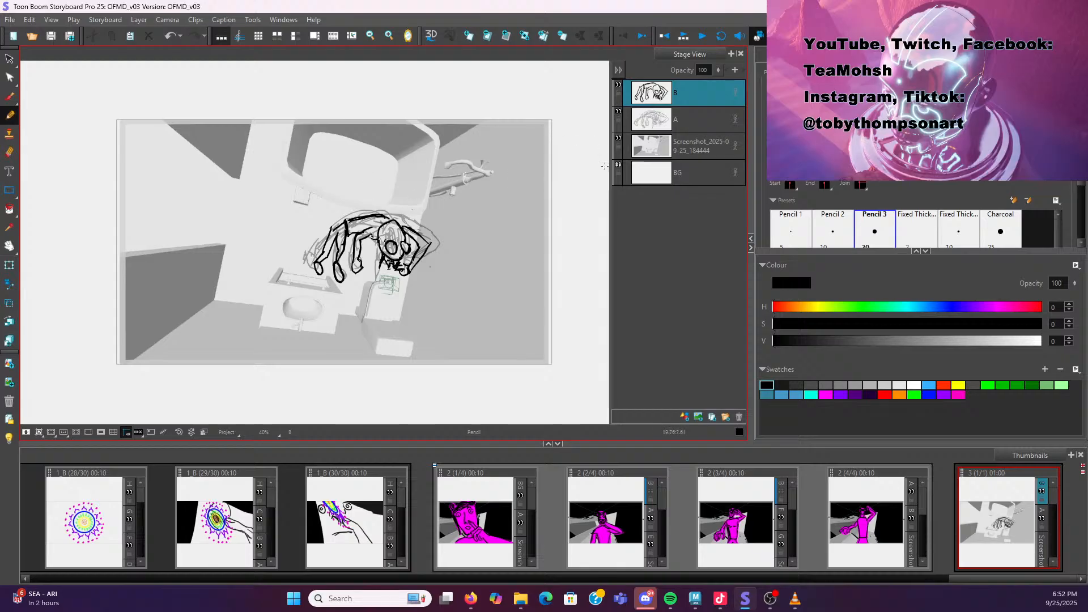
left_click(687, 120)
left_click(739, 416)
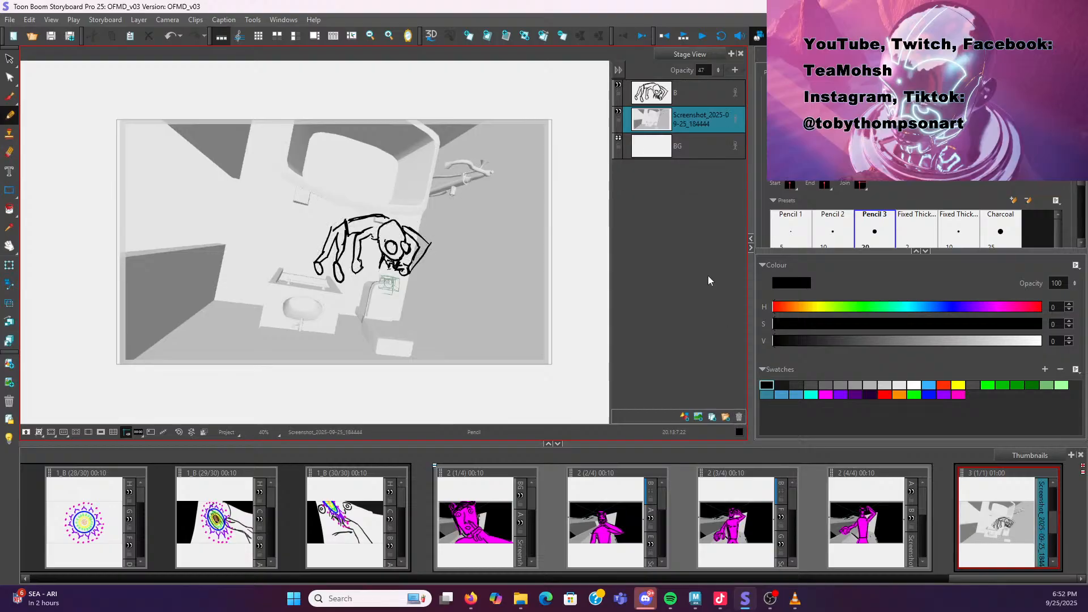
Add a new layer under the line art, pick magenta, and outline and fill the character's silhouette
left_click(684, 416)
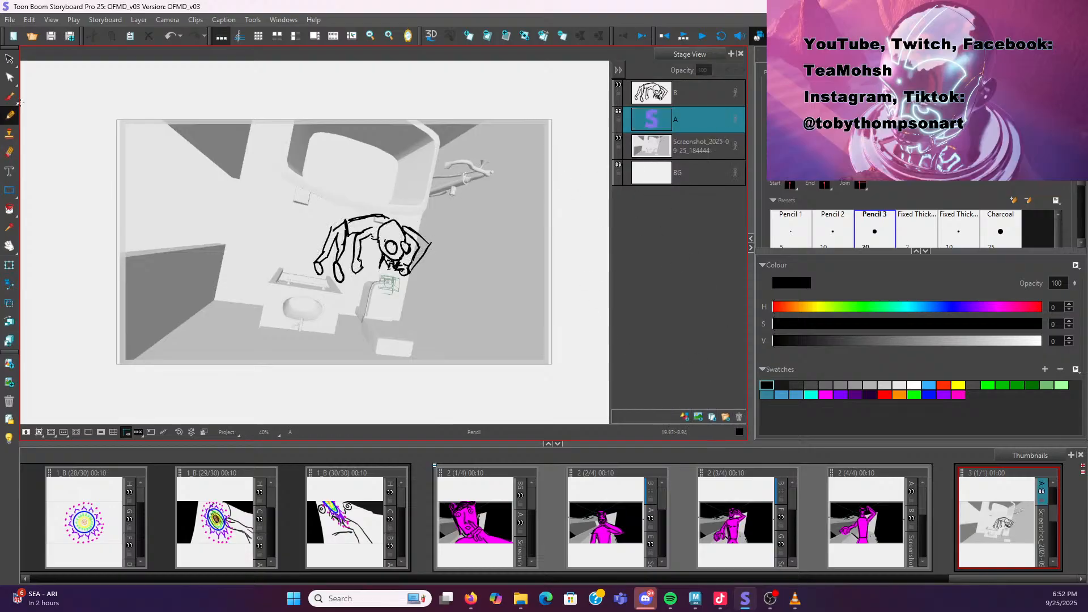
left_click(10, 96)
left_click(10, 115)
left_click(958, 394)
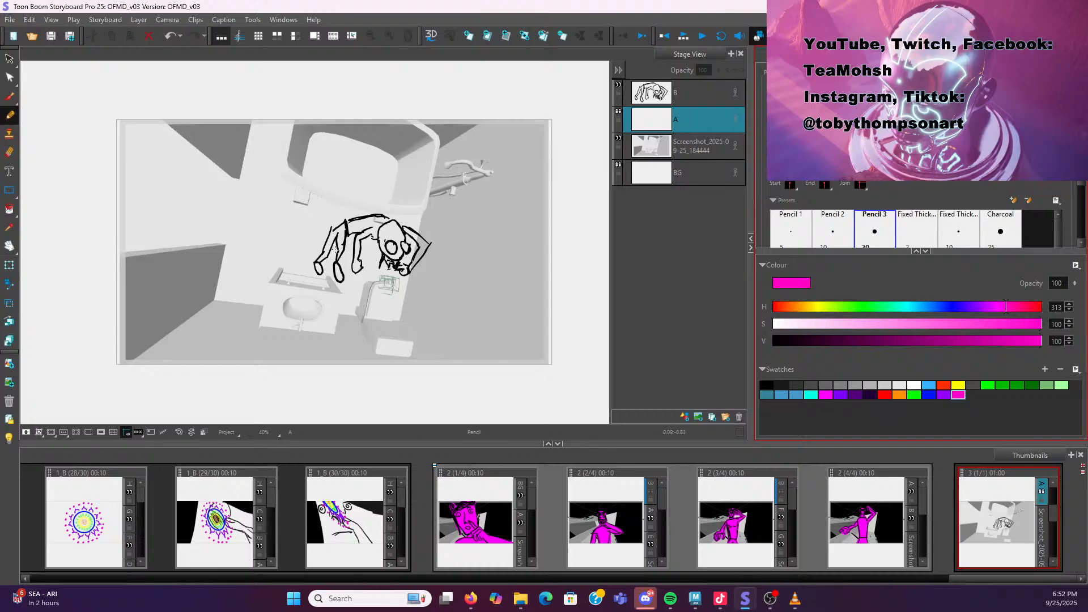
mouse_move(337, 235)
left_mouse_down()
mouse_move(339, 281)
mouse_move(346, 235)
mouse_move(372, 227)
mouse_move(355, 242)
mouse_move(360, 275)
mouse_move(372, 236)
mouse_move(380, 265)
mouse_move(410, 272)
mouse_move(426, 250)
mouse_move(375, 213)
mouse_move(323, 238)
mouse_move(318, 272)
mouse_move(337, 234)
left_mouse_up()
mouse_move(403, 227)
left_mouse_down()
mouse_move(418, 245)
mouse_move(409, 266)
mouse_move(404, 229)
left_mouse_up()
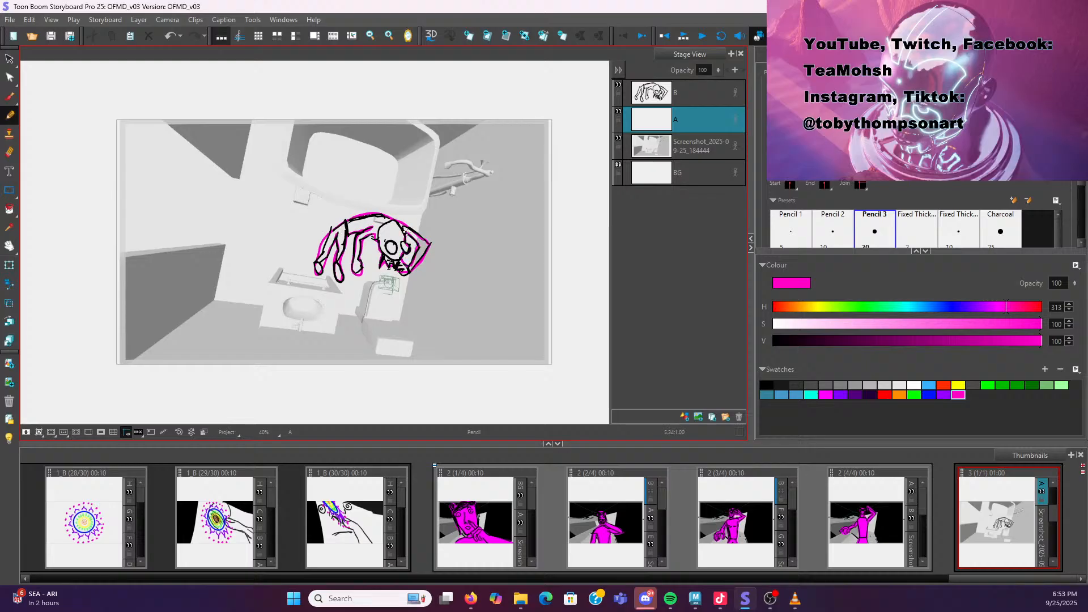
left_click(10, 209)
left_click(372, 233)
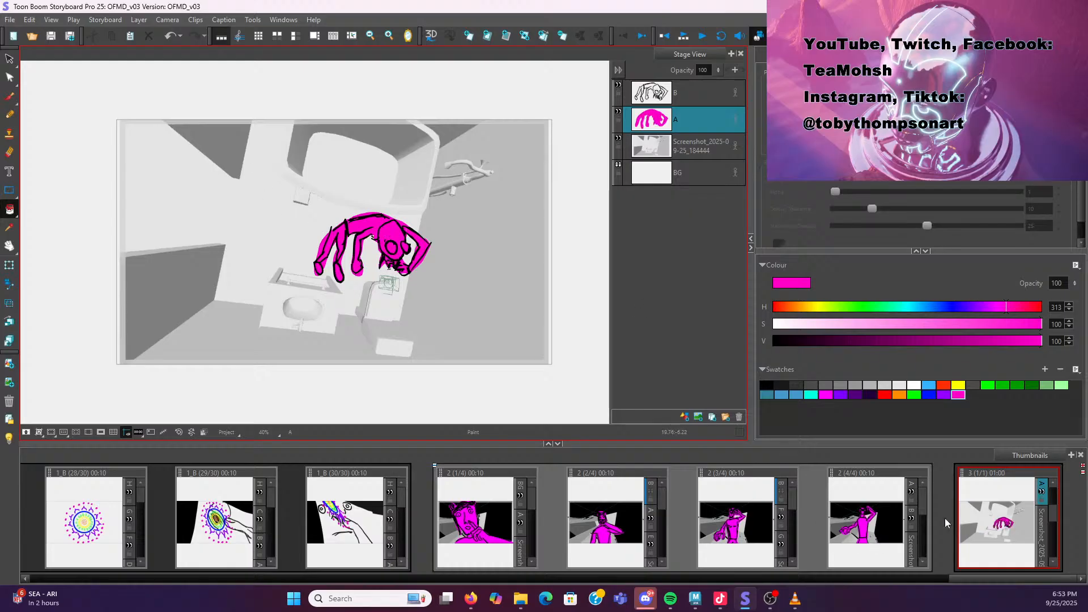
Set the screenshot layer's opacity to 100 and compare panel 3 with shot 2's last panel
left_click(708, 143)
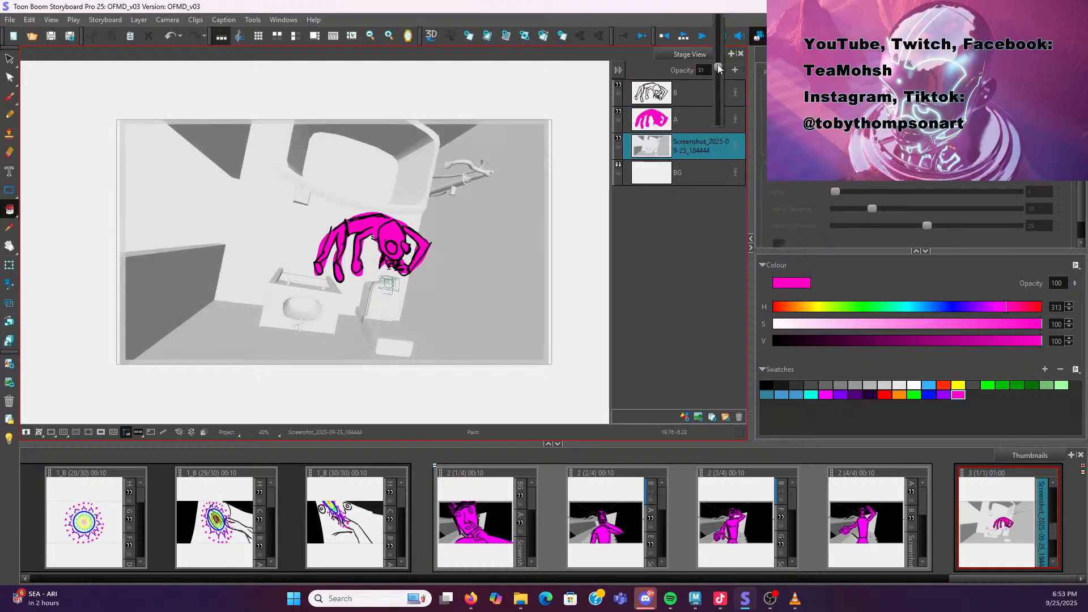
left_click(719, 525)
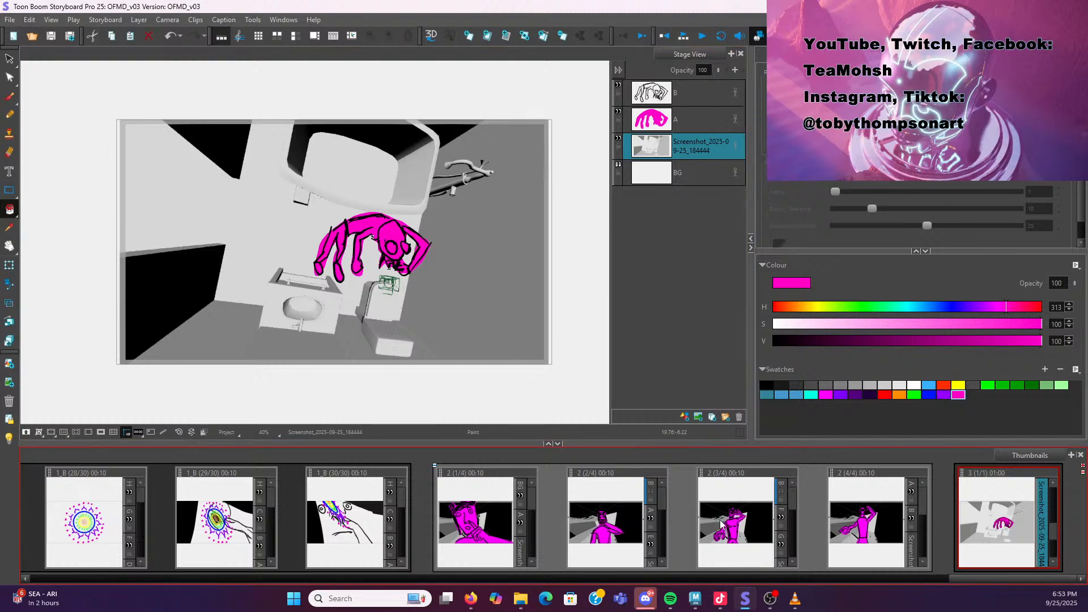
left_click(881, 512)
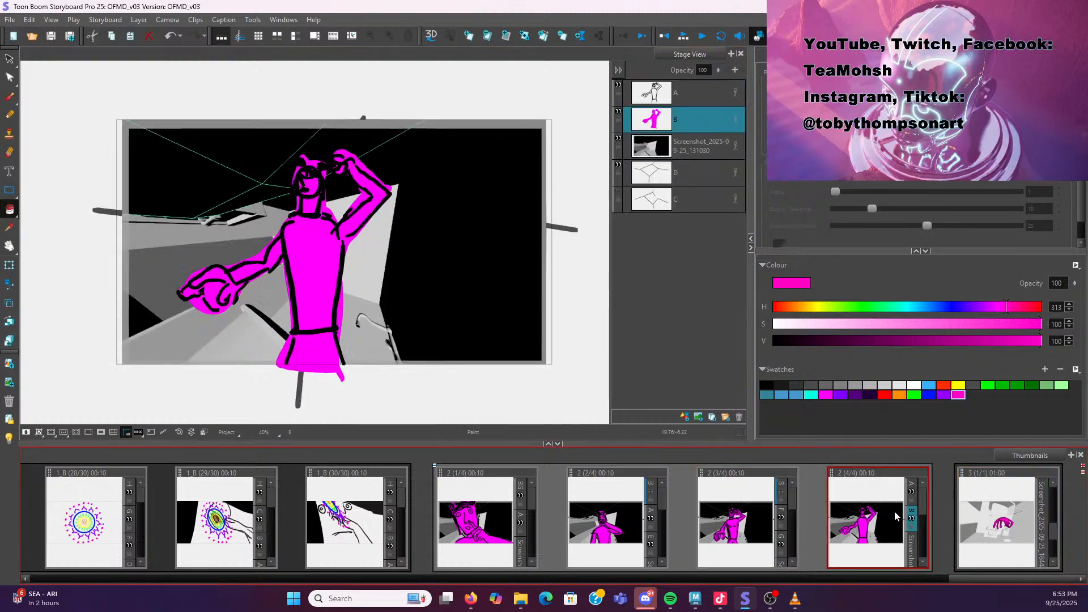
left_click(984, 517)
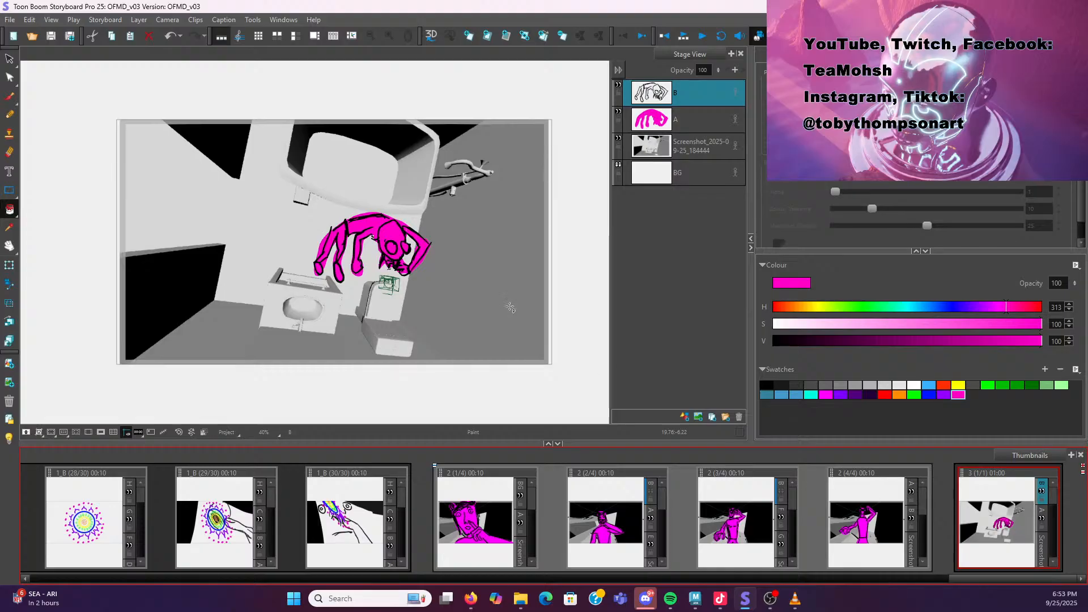
Select the character artwork on both drawing layers and review panel 3 against the shot 2 panels
left_click(9, 59)
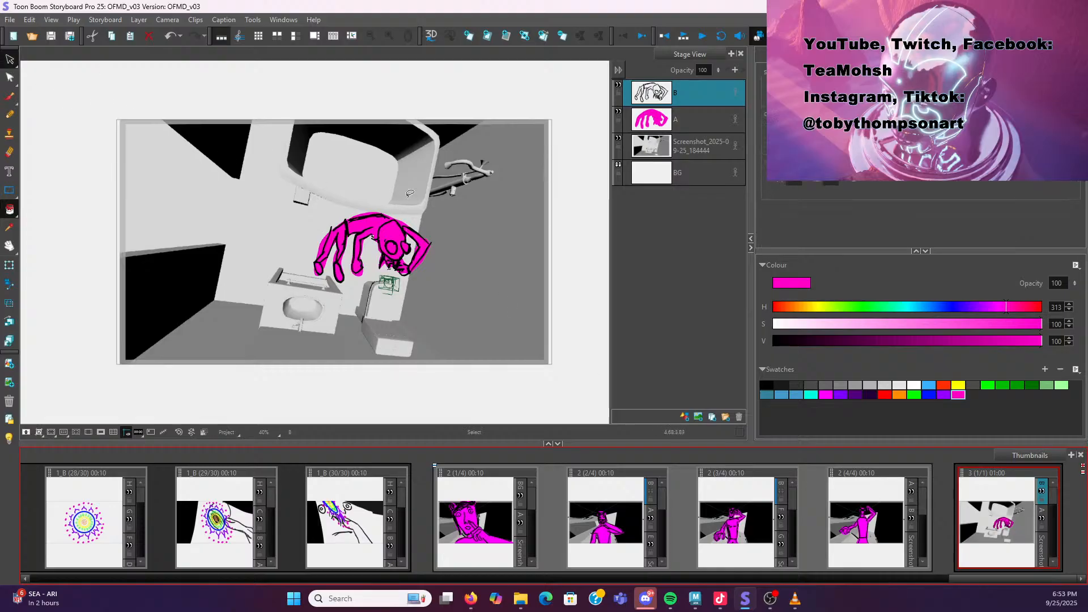
left_click(696, 121, "ctrl")
mouse_move(436, 224)
left_mouse_down()
mouse_move(255, 249)
mouse_move(476, 255)
mouse_move(428, 208)
mouse_move(243, 217)
left_mouse_up()
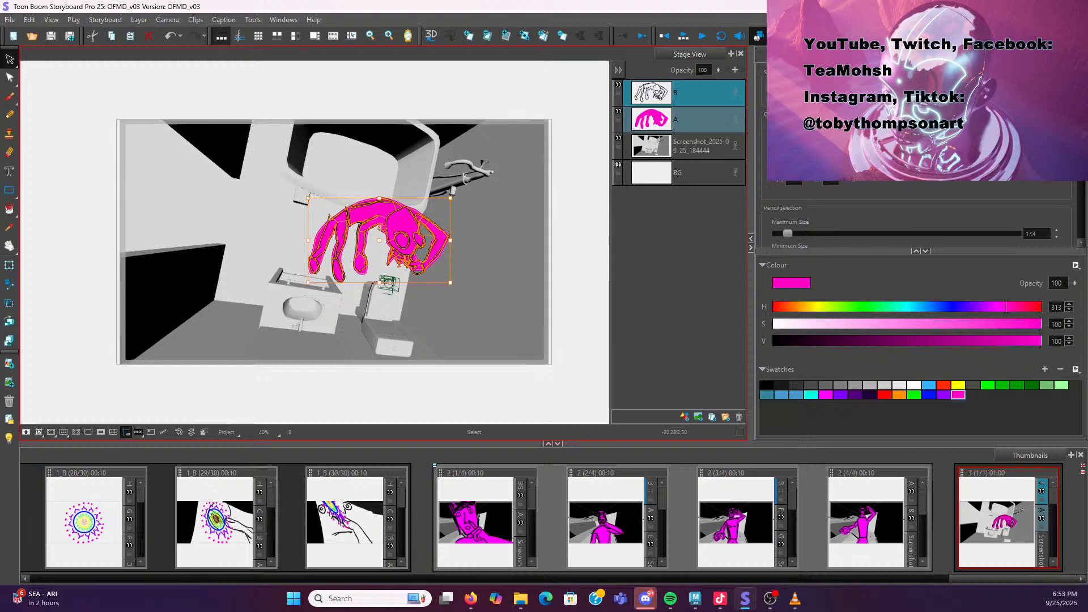
key("alt+Tab")
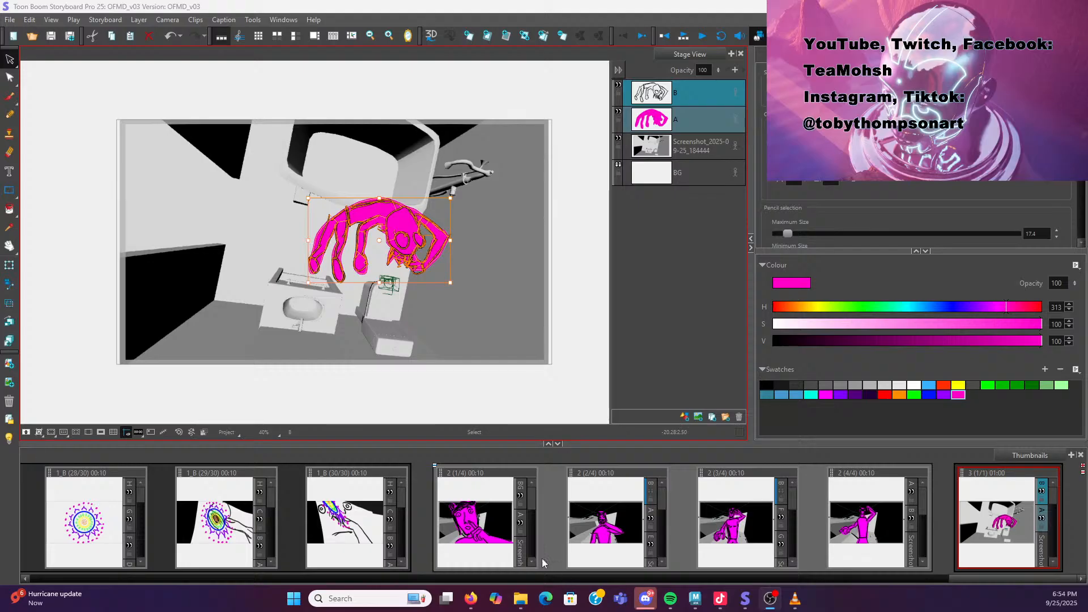
left_click(754, 513)
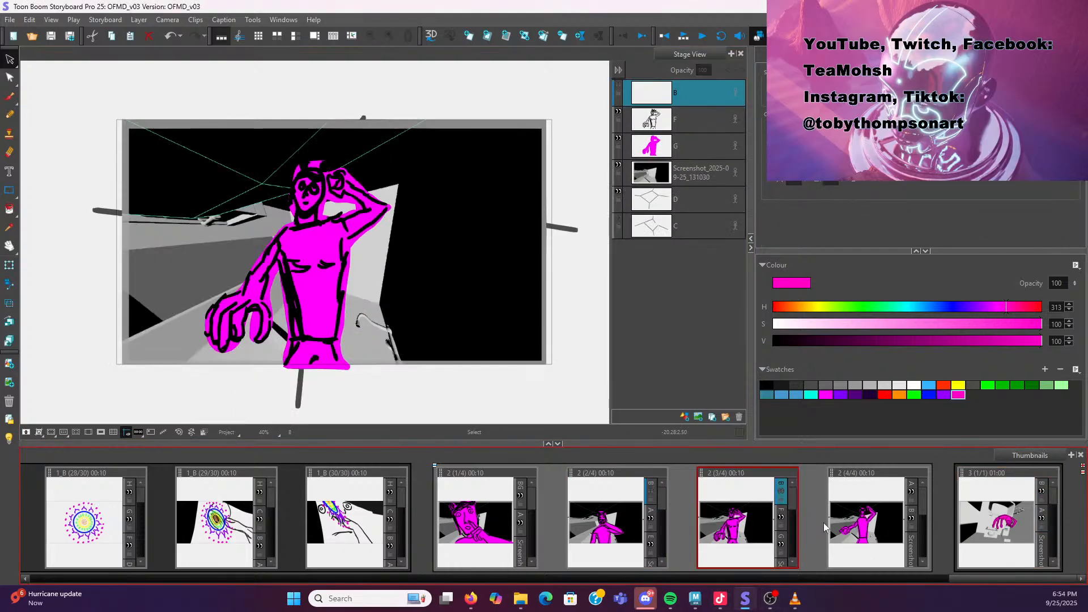
left_click(866, 528)
left_click(989, 535)
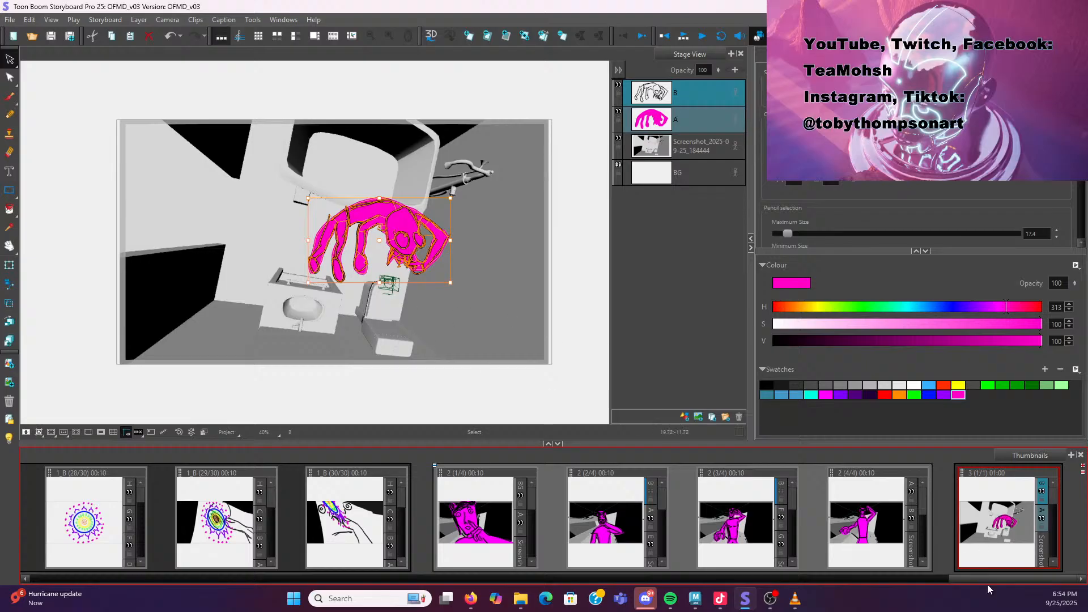
Duplicate panel 3 and lower the opacity of the character layers A and B to 26
right_click(1005, 533)
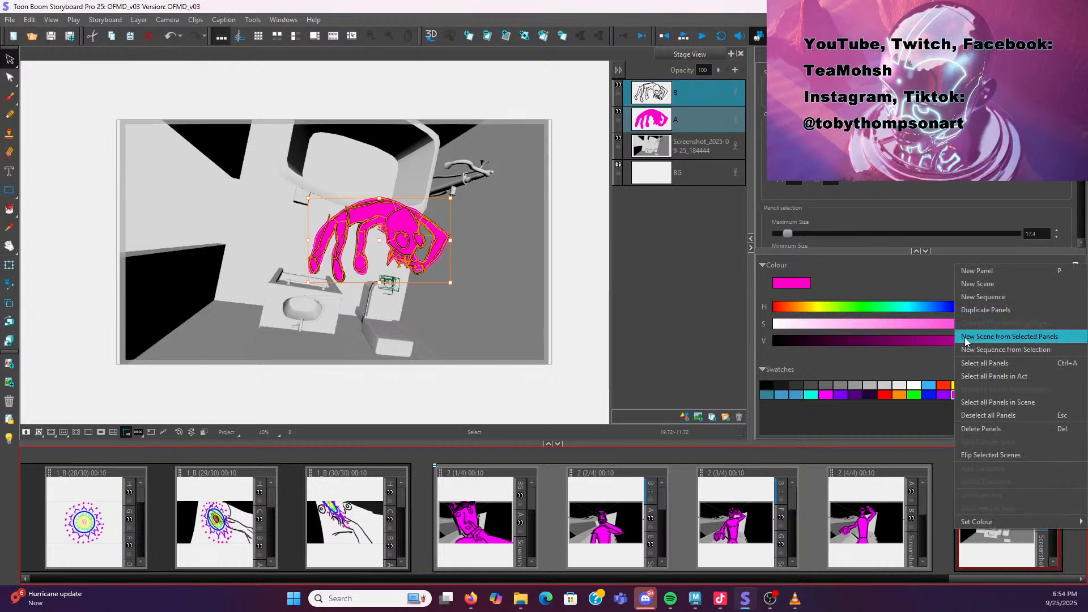
left_click(991, 310)
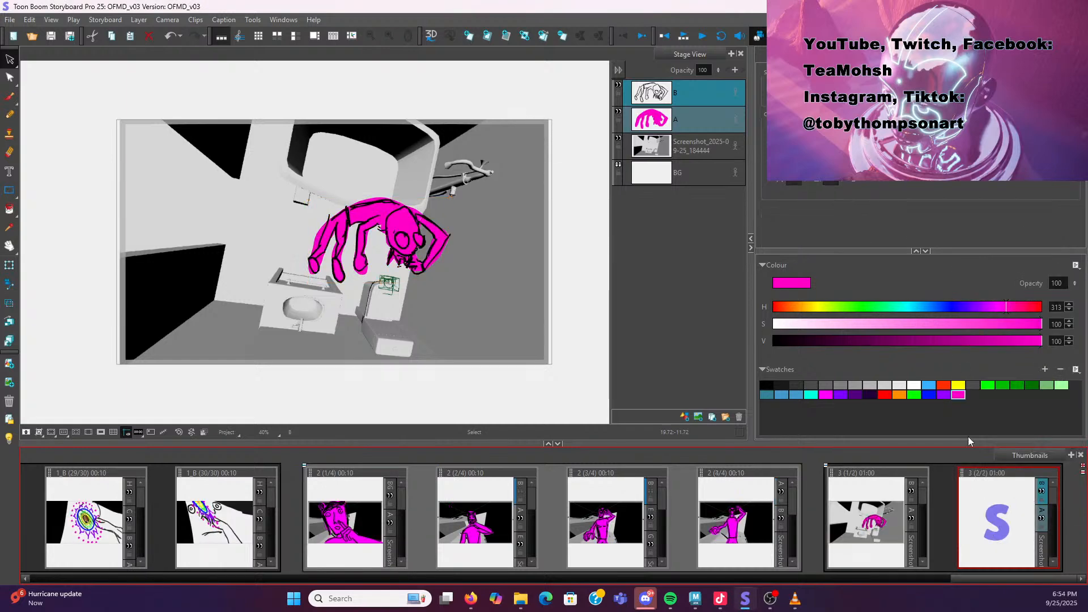
left_click(691, 101)
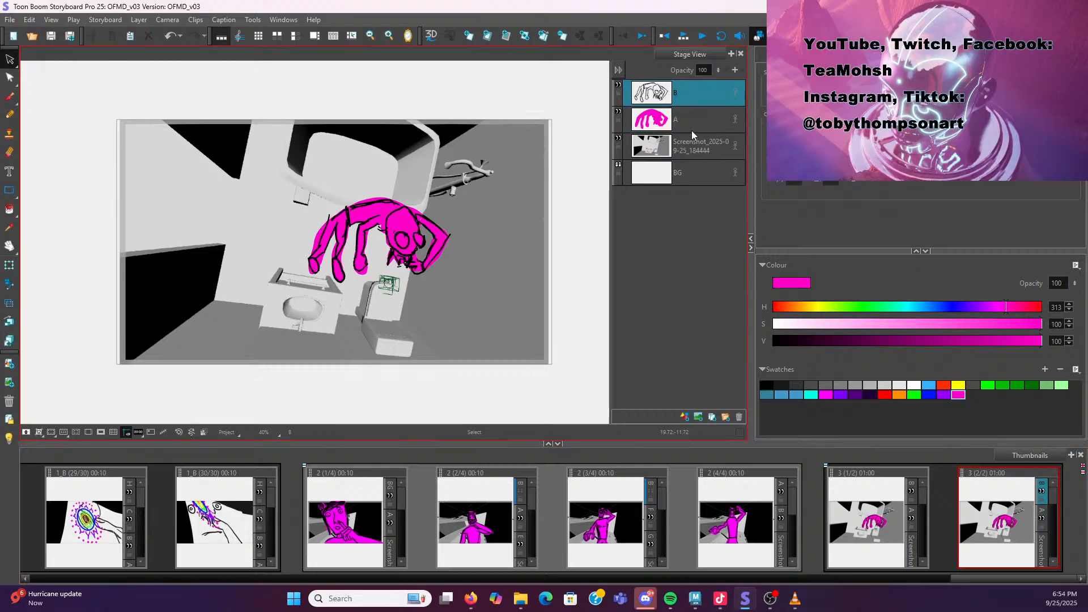
left_click(692, 125, "shift")
left_click_drag(719, 70, 716, 139)
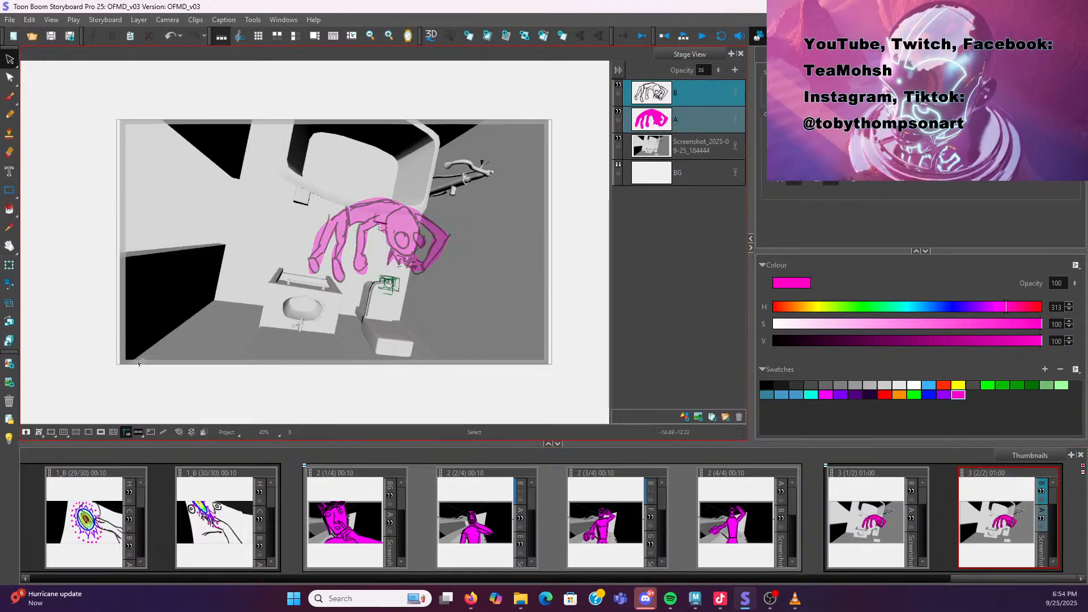
Add a new drawing layer C and lower the screenshot layer's opacity to 42
left_click(688, 93)
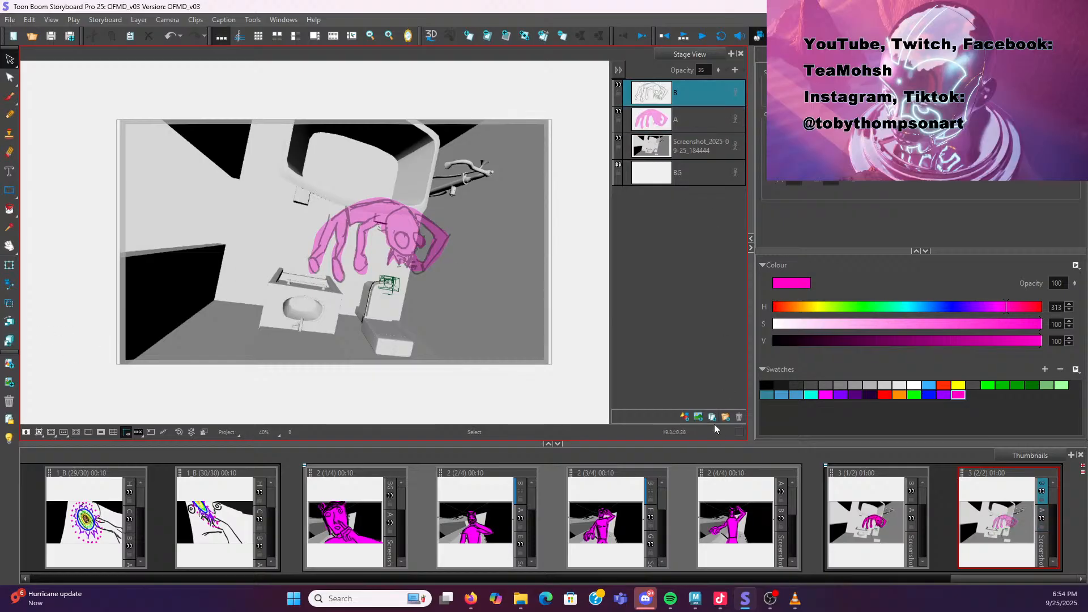
left_click(685, 416)
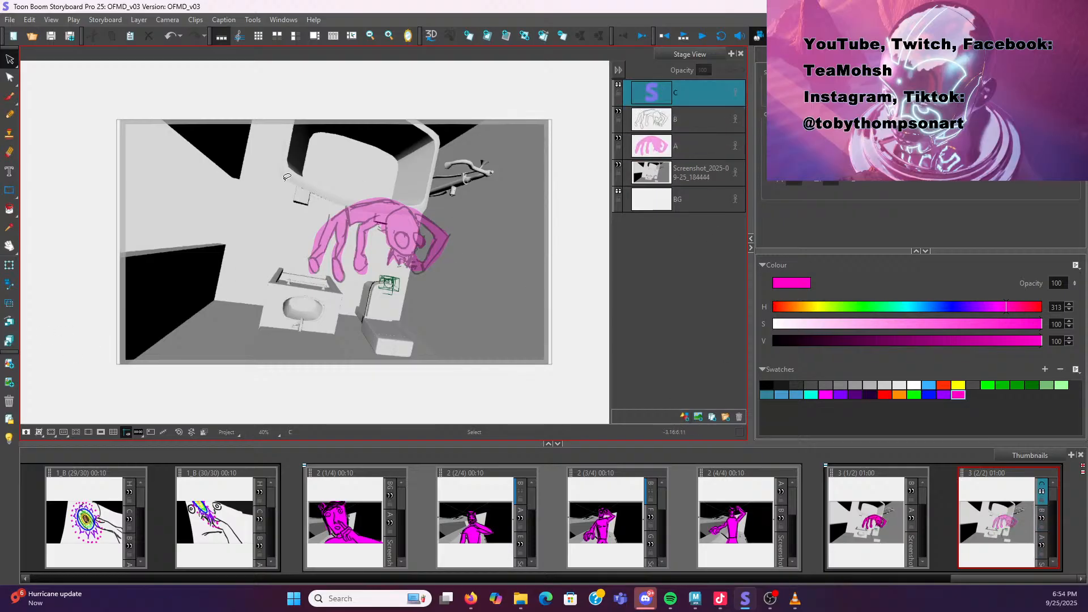
left_click(676, 181)
left_click_drag(718, 70, 712, 132)
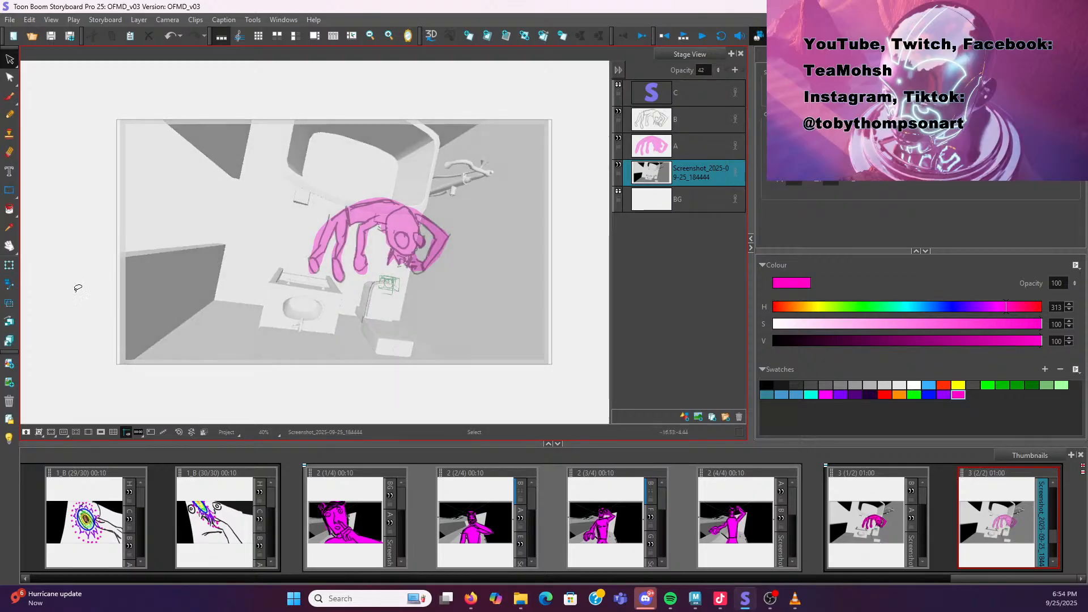
left_click(700, 94)
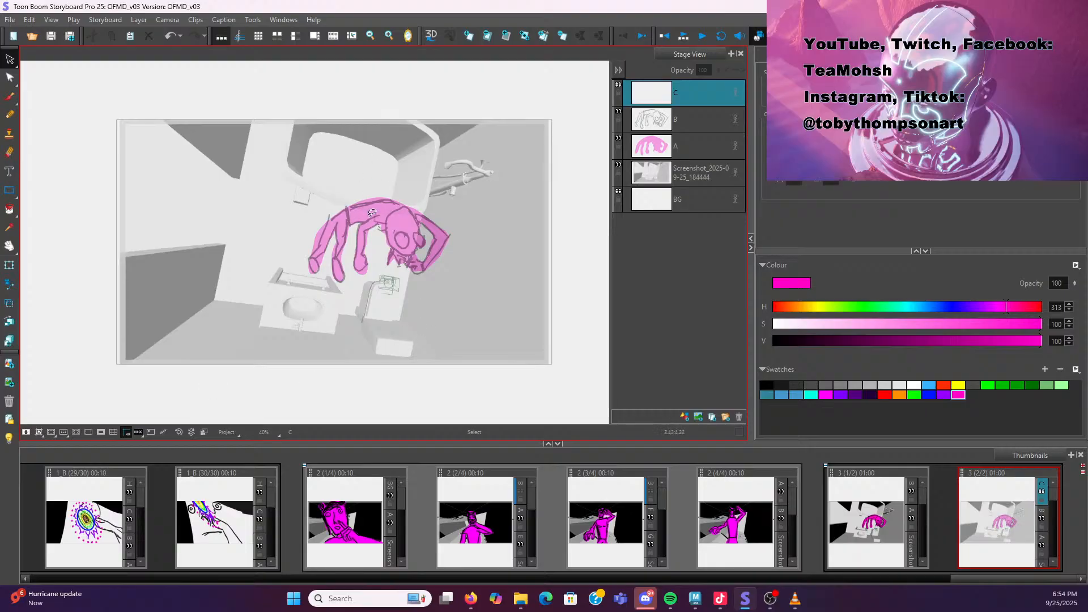
Switch to the reference video and scrub to about 00:12 to study the standing pose
key("alt+Tab")
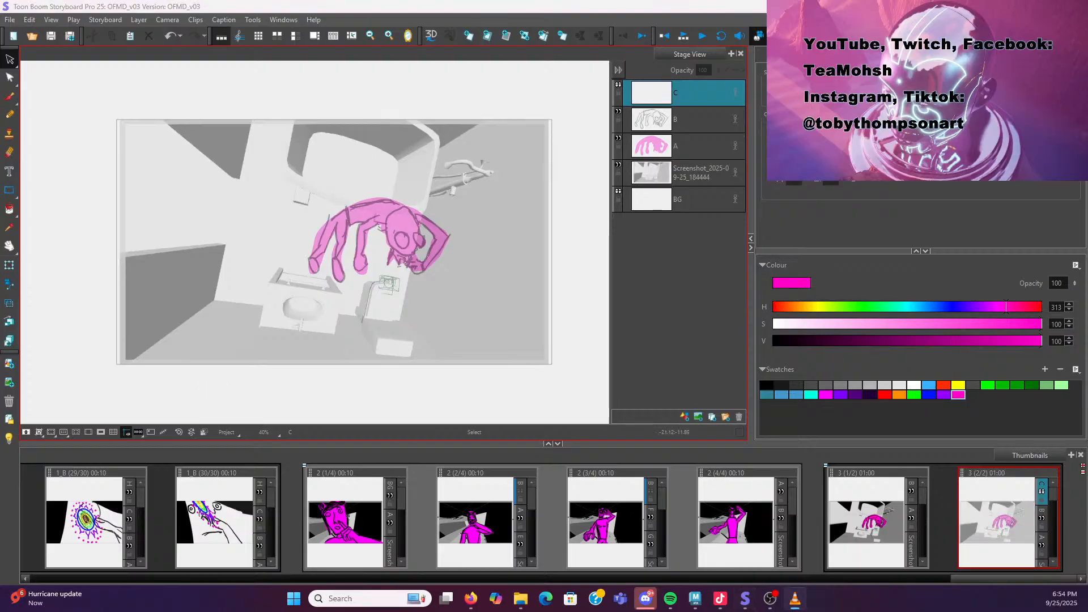
left_click_drag(1, 130, 573, 85)
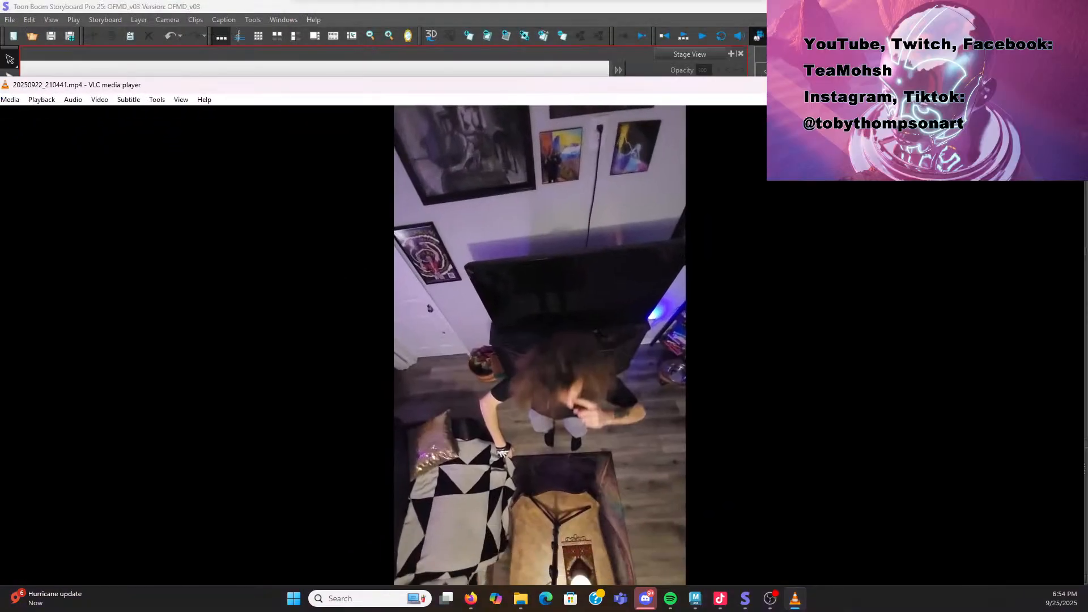
left_click(1045, 85)
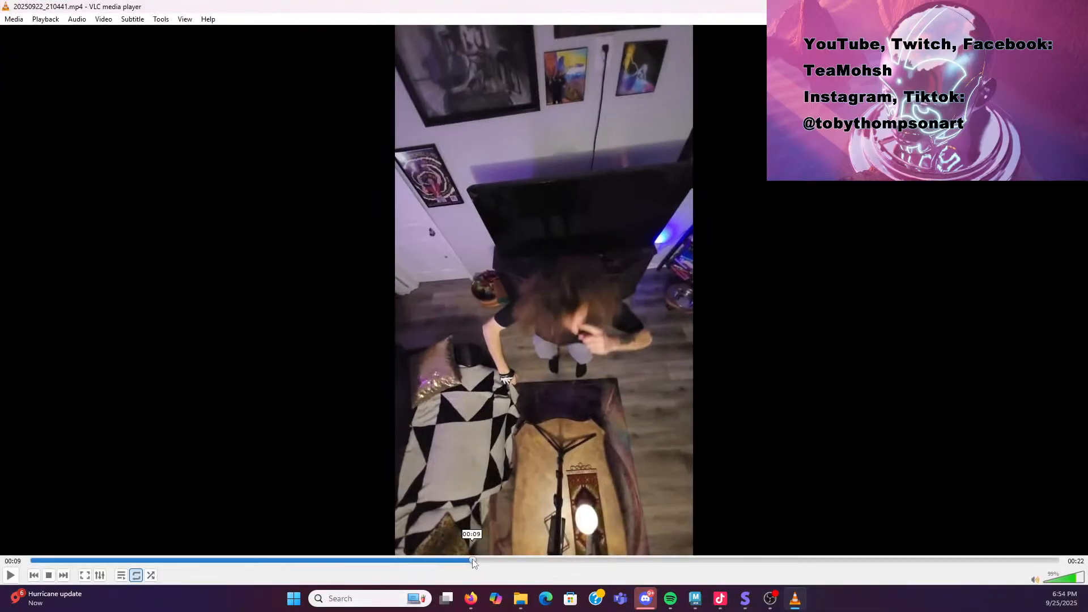
left_click_drag(473, 561, 606, 578)
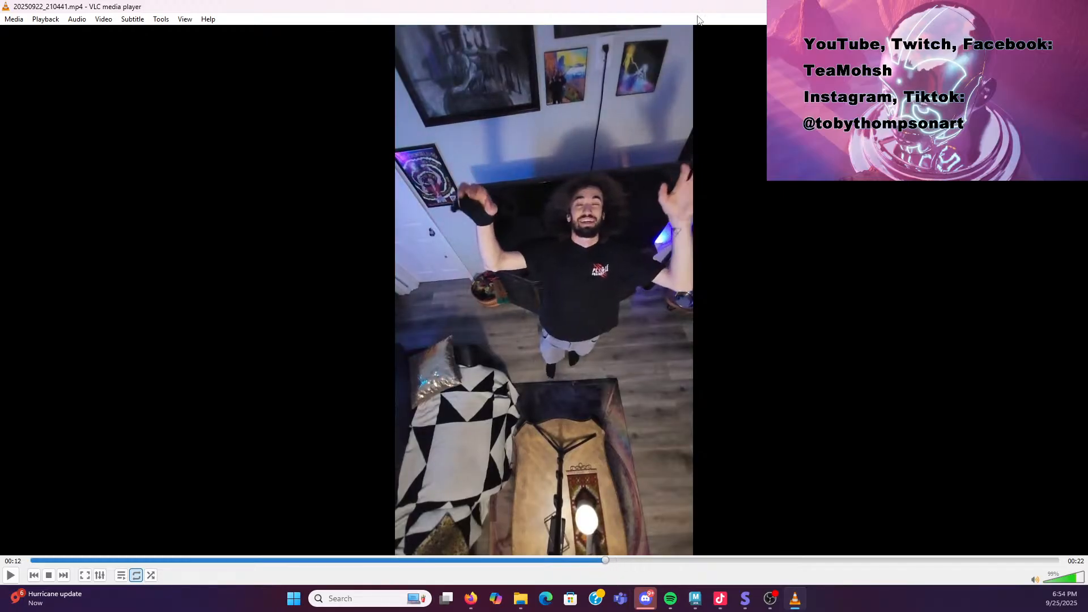
left_click_drag(704, 6, 0, 130)
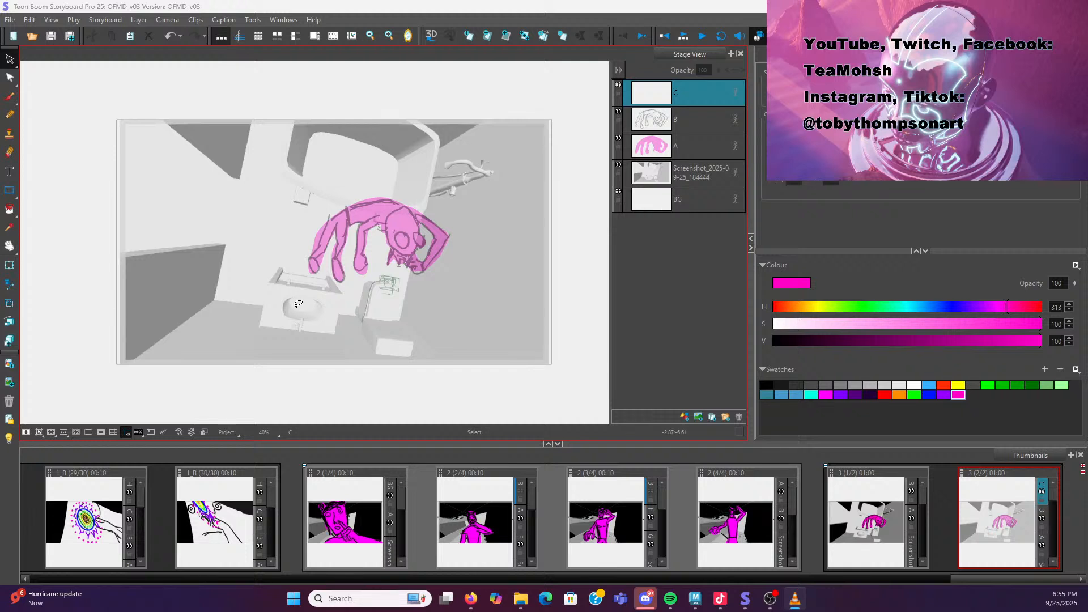
Pick black with the Pencil tool and rough in a second standing character's legs on layer C
left_click(766, 385)
left_click(9, 114)
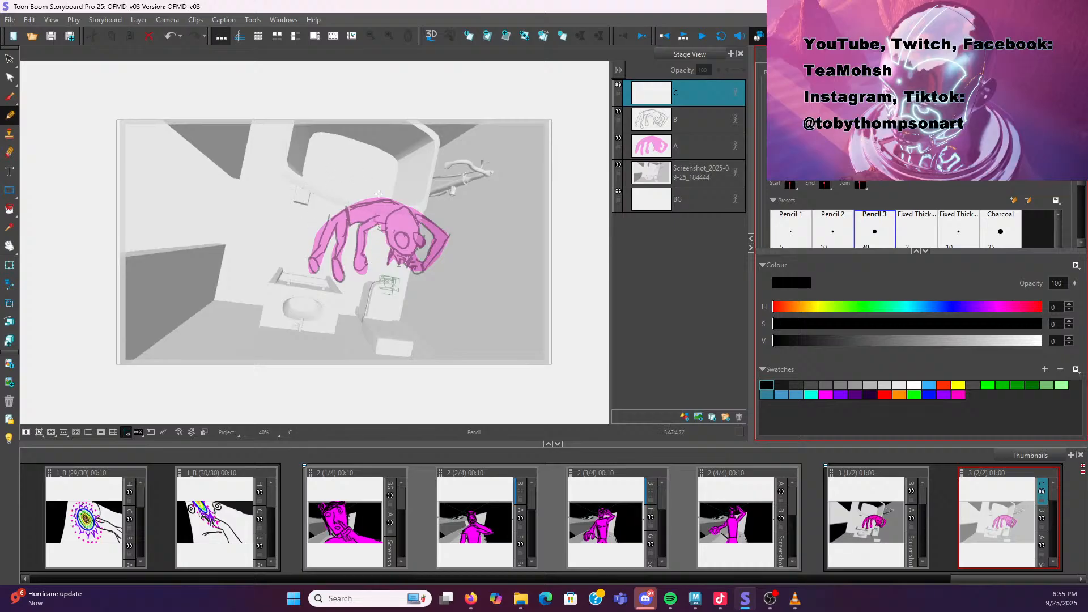
mouse_move(322, 265)
left_mouse_down()
mouse_move(344, 203)
mouse_move(341, 178)
left_mouse_up()
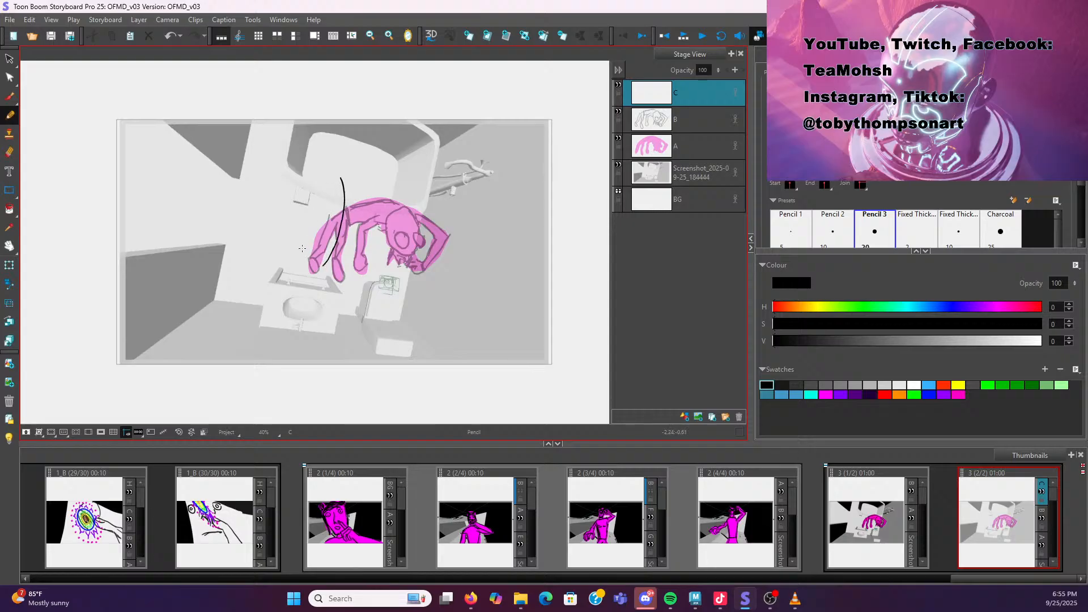
mouse_move(303, 246)
left_mouse_down()
mouse_move(303, 260)
mouse_move(304, 242)
mouse_move(330, 254)
mouse_move(337, 280)
mouse_move(337, 261)
mouse_move(305, 245)
mouse_move(331, 245)
mouse_move(333, 229)
left_mouse_up()
key("ctrl+z")
key("ctrl+z")
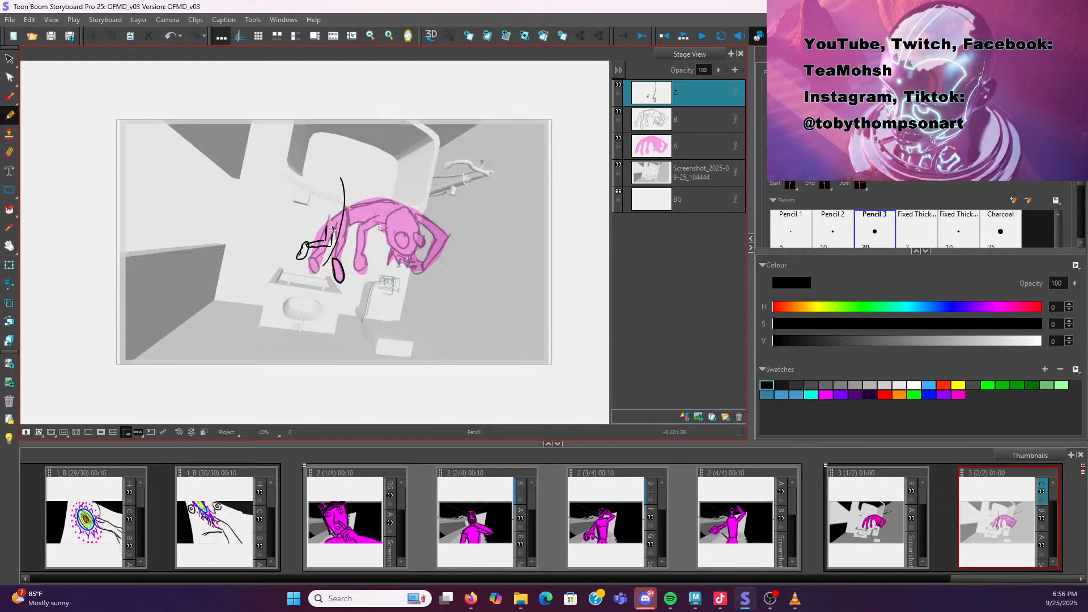
key("ctrl+z")
key("ctrl+z")
key("e")
mouse_move(330, 246)
left_mouse_down()
mouse_move(307, 241)
mouse_move(302, 260)
left_mouse_up()
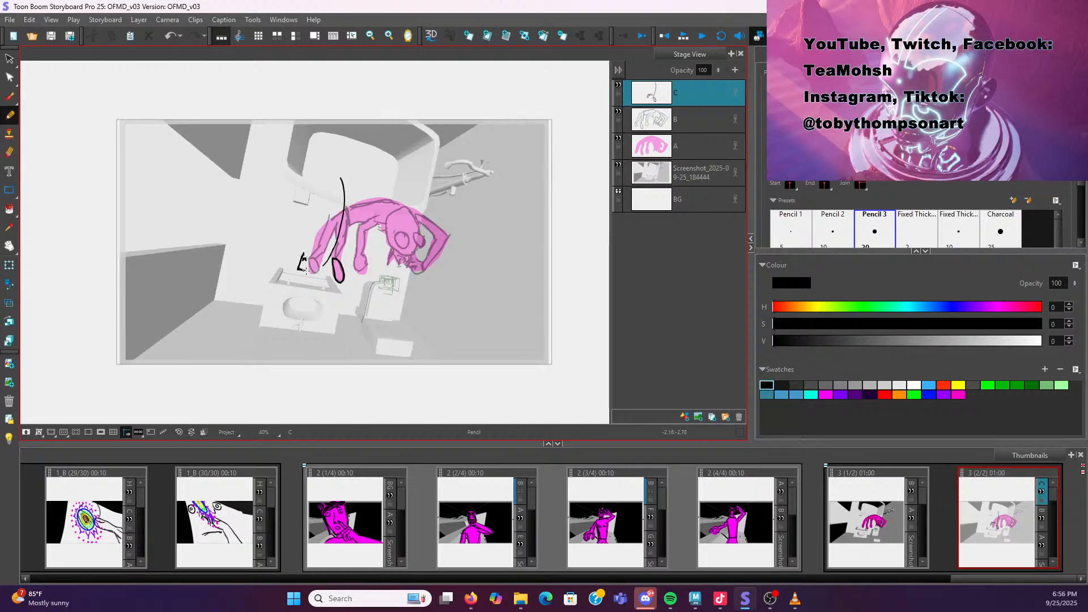
left_click_drag(302, 260, 297, 270)
left_click_drag(318, 242, 330, 218)
mouse_move(307, 256)
left_mouse_down()
mouse_move(338, 224)
mouse_move(340, 195)
mouse_move(328, 211)
mouse_move(340, 219)
mouse_move(338, 195)
mouse_move(328, 221)
left_mouse_up()
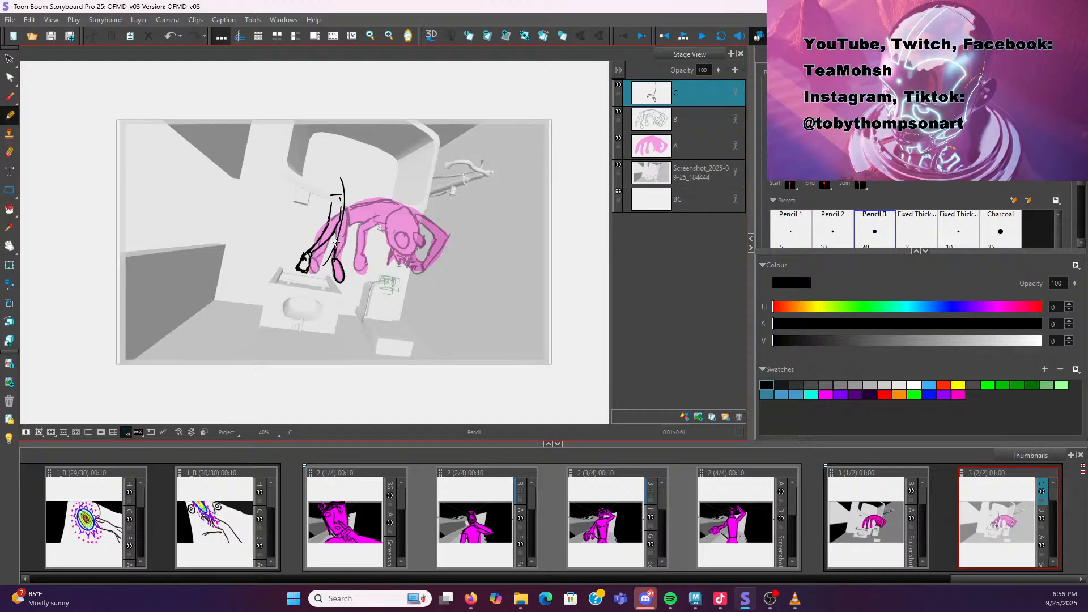
Sketch the character's torso and head above the legs, erasing and redoing stray strokes
mouse_move(347, 231)
left_mouse_down()
mouse_move(348, 198)
mouse_move(310, 141)
left_mouse_up()
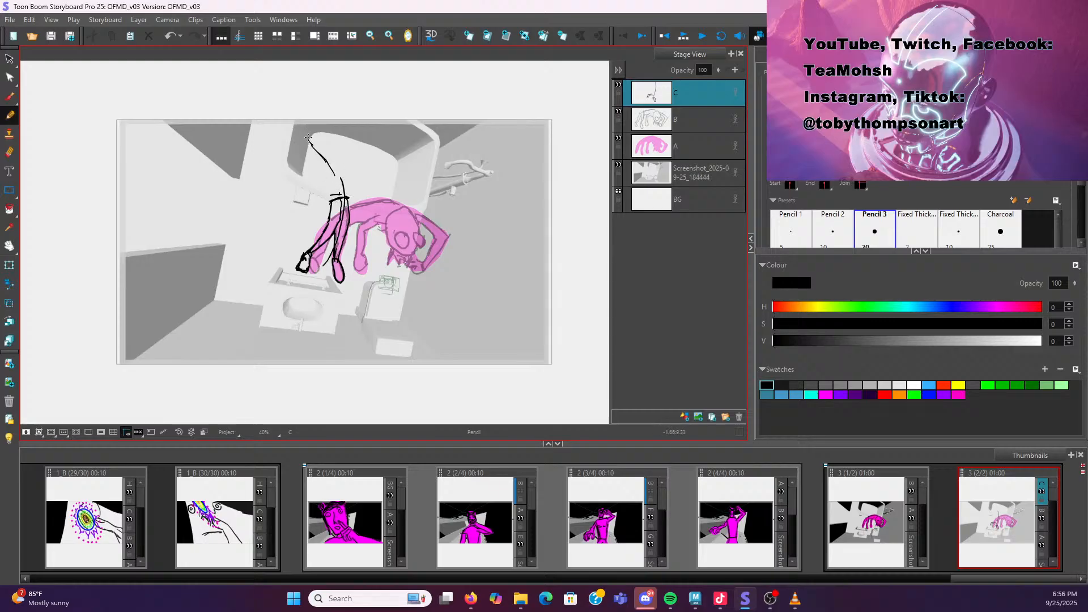
mouse_move(328, 152)
left_mouse_down()
mouse_move(310, 155)
mouse_move(333, 175)
left_mouse_up()
left_click_drag(398, 213, 399, 206)
left_click_drag(393, 188, 395, 194)
mouse_move(328, 191)
left_mouse_down()
mouse_move(305, 154)
mouse_move(336, 157)
mouse_move(347, 198)
mouse_move(344, 167)
mouse_move(327, 150)
mouse_move(311, 154)
left_mouse_up()
key("alt+e")
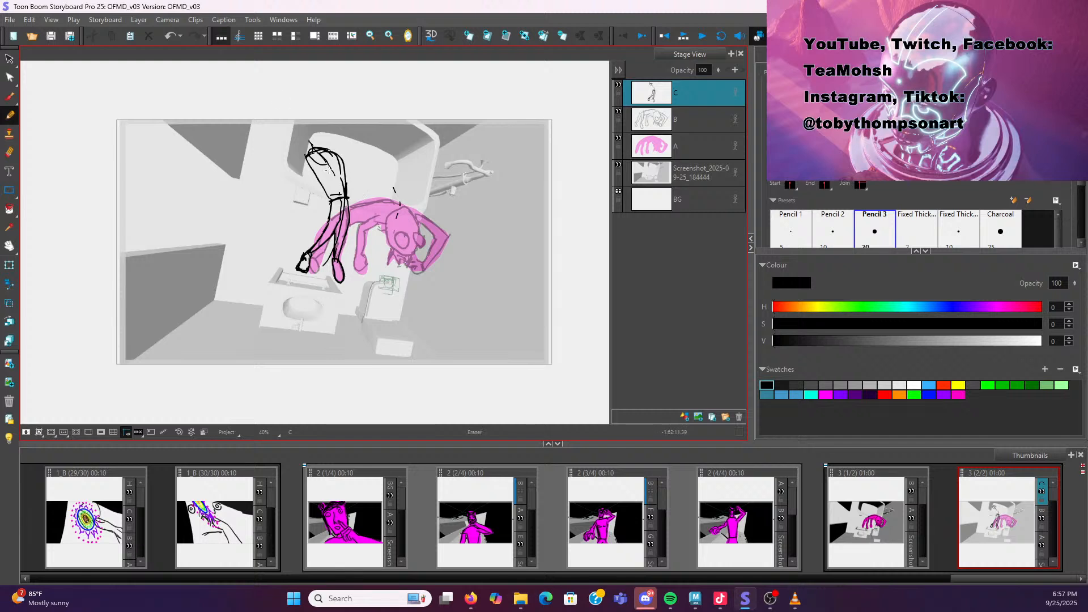
mouse_move(337, 181)
left_mouse_down()
mouse_move(333, 194)
mouse_move(340, 169)
mouse_move(326, 158)
mouse_move(343, 165)
mouse_move(339, 174)
left_mouse_up()
left_click_drag(310, 135, 319, 130)
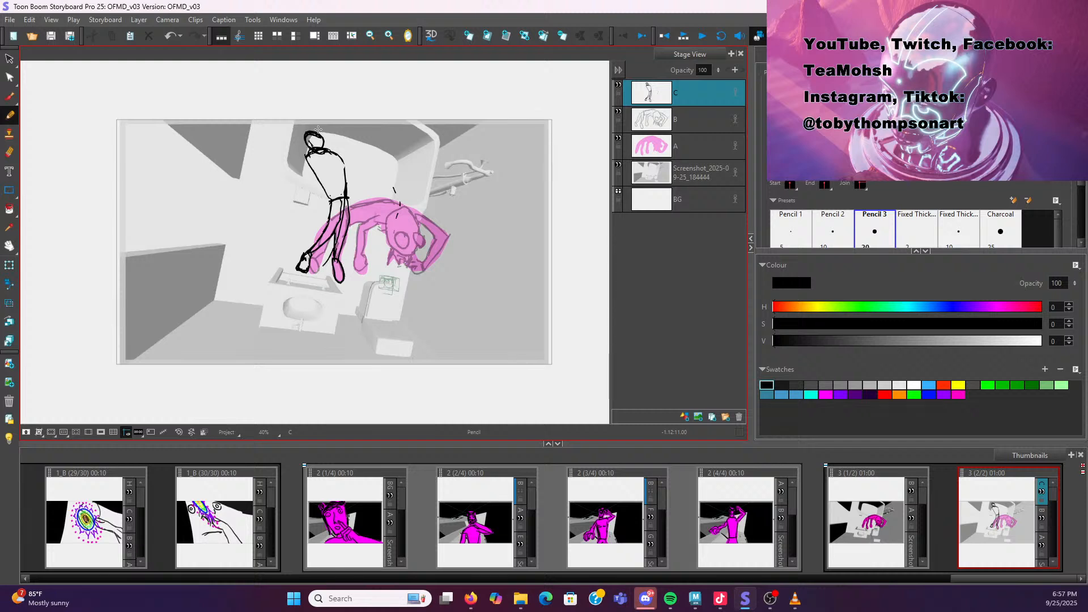
key("ctrl+z")
mouse_move(318, 134)
left_mouse_down()
mouse_move(295, 136)
mouse_move(316, 150)
left_mouse_up()
left_click_drag(307, 134, 312, 140)
key("ctrl+z")
key("ctrl+shift+z")
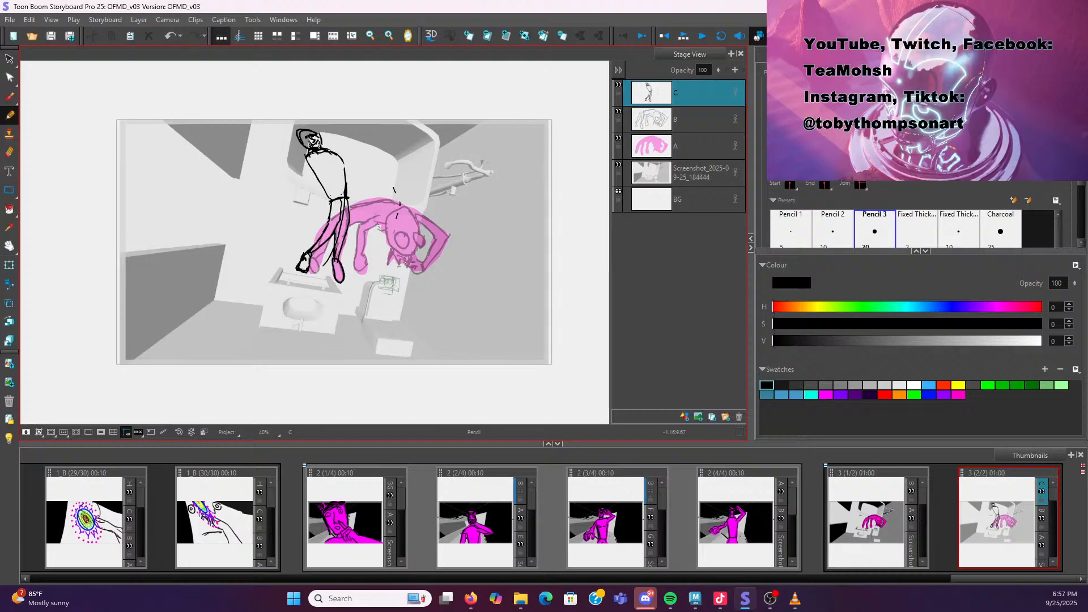
Sketch the character's raised arms, hands and face on layer C
key("alt+e")
mouse_move(317, 142)
left_mouse_down()
mouse_move(290, 135)
mouse_move(306, 125)
mouse_move(307, 145)
left_mouse_up()
mouse_move(301, 163)
left_mouse_down()
mouse_move(292, 175)
mouse_move(278, 151)
mouse_move(339, 159)
mouse_move(339, 130)
left_mouse_up()
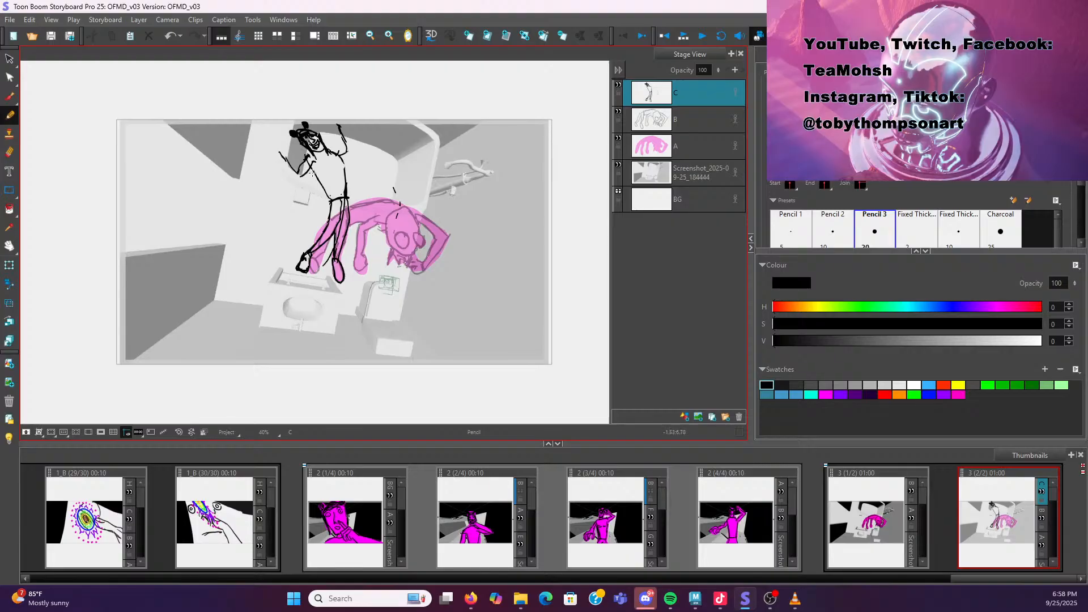
left_click_drag(286, 179, 279, 155)
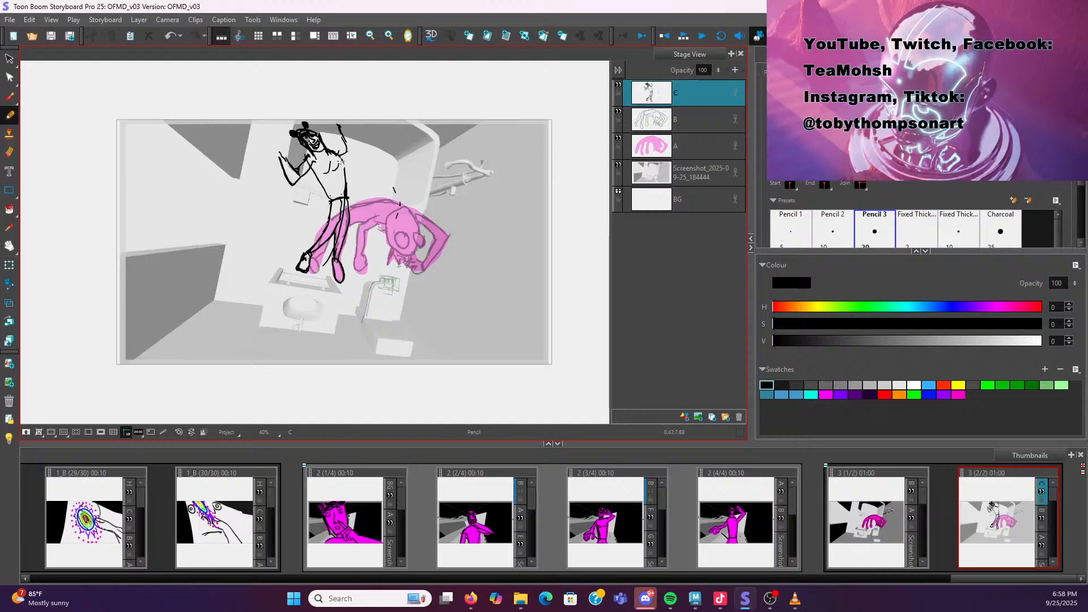
left_click_drag(324, 157, 334, 176)
left_click_drag(343, 173, 346, 192)
mouse_move(336, 152)
left_mouse_down()
mouse_move(348, 151)
mouse_move(336, 129)
left_mouse_up()
left_click_drag(343, 122, 349, 154)
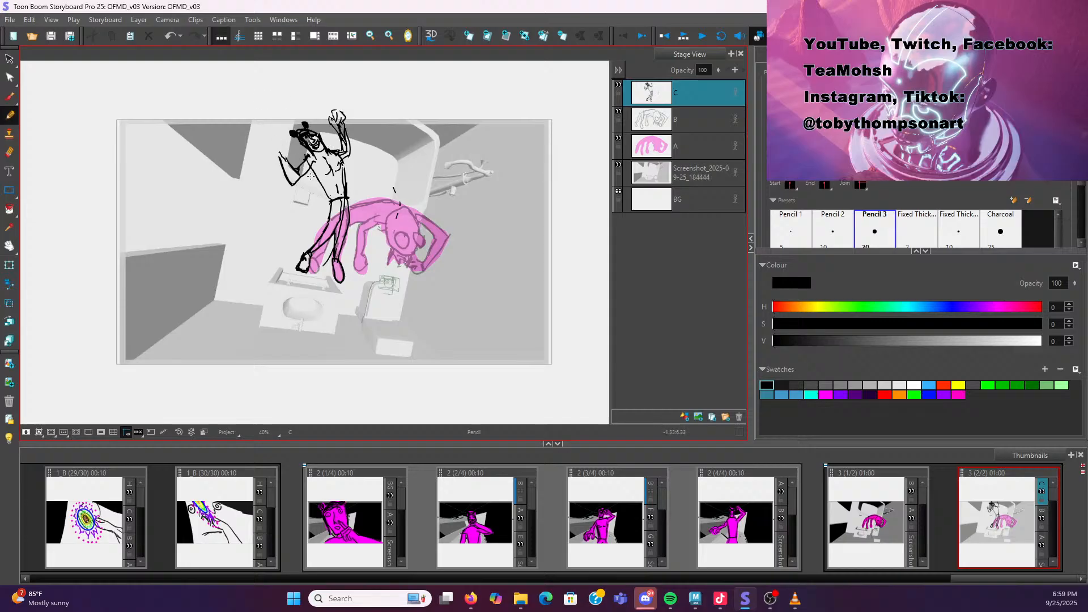
left_click_drag(280, 161, 274, 152)
key("ctrl+z")
left_click_drag(282, 145, 277, 143)
Switch to Maya, select the shot2 camera, and set up a two-pane layout showing the front view and shot2's view
left_click(702, 601)
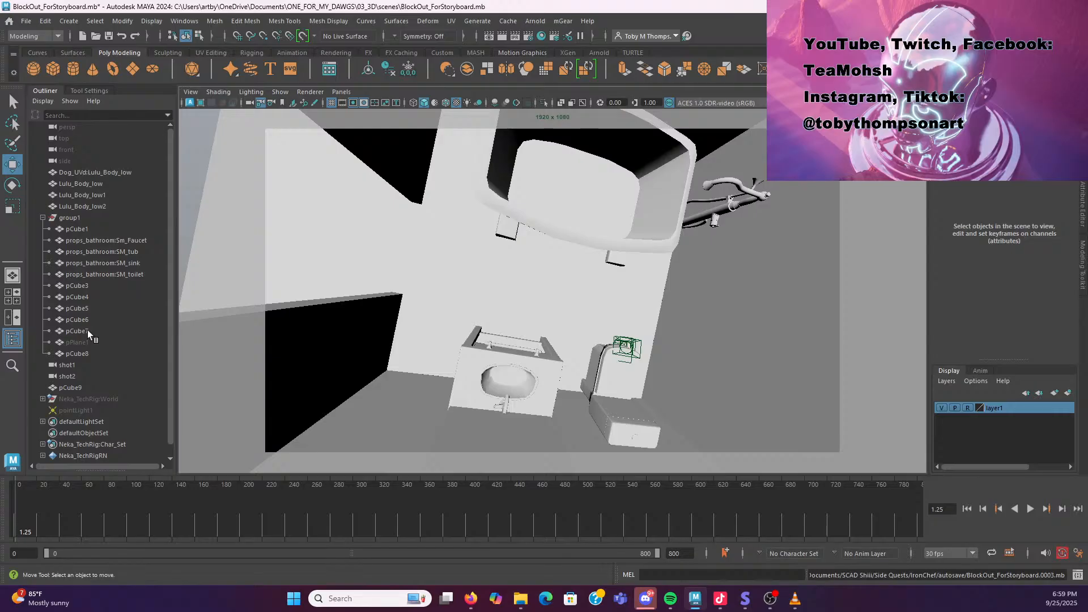
left_click(83, 376)
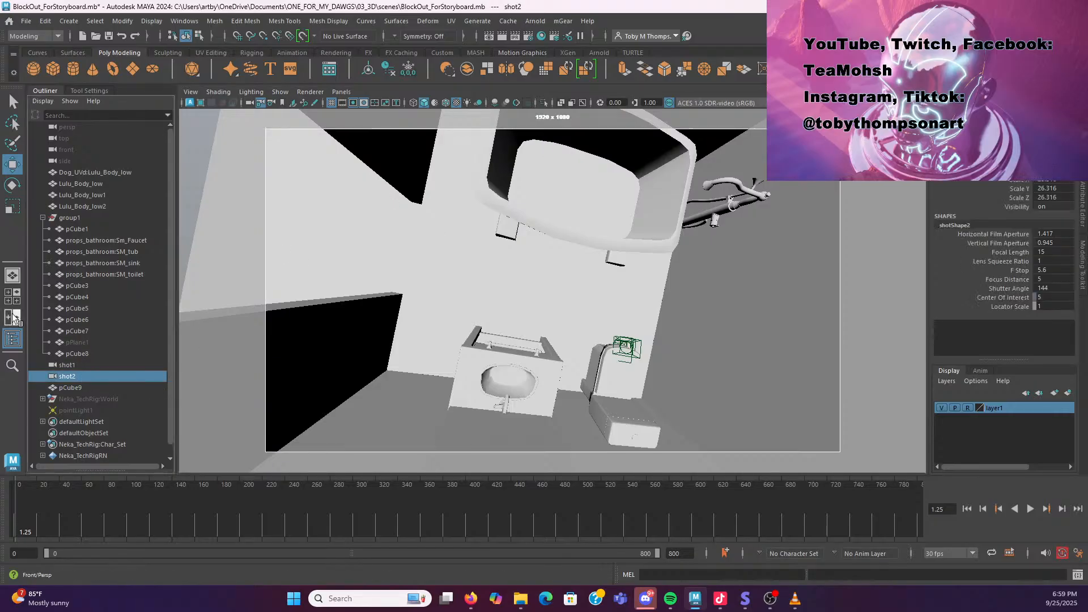
key("space")
key("space")
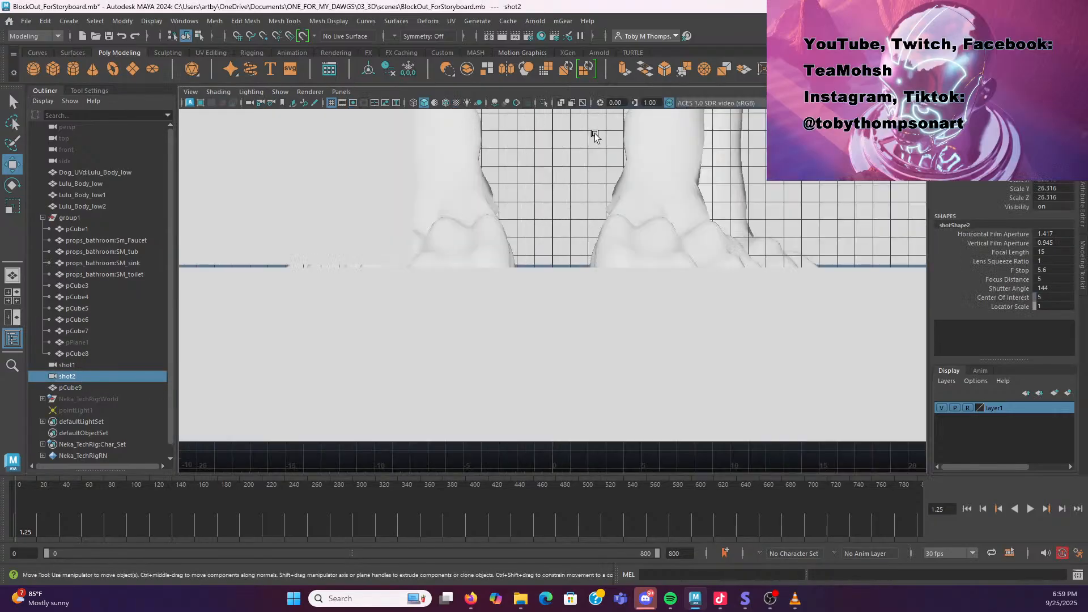
left_click(12, 317)
left_click(342, 92)
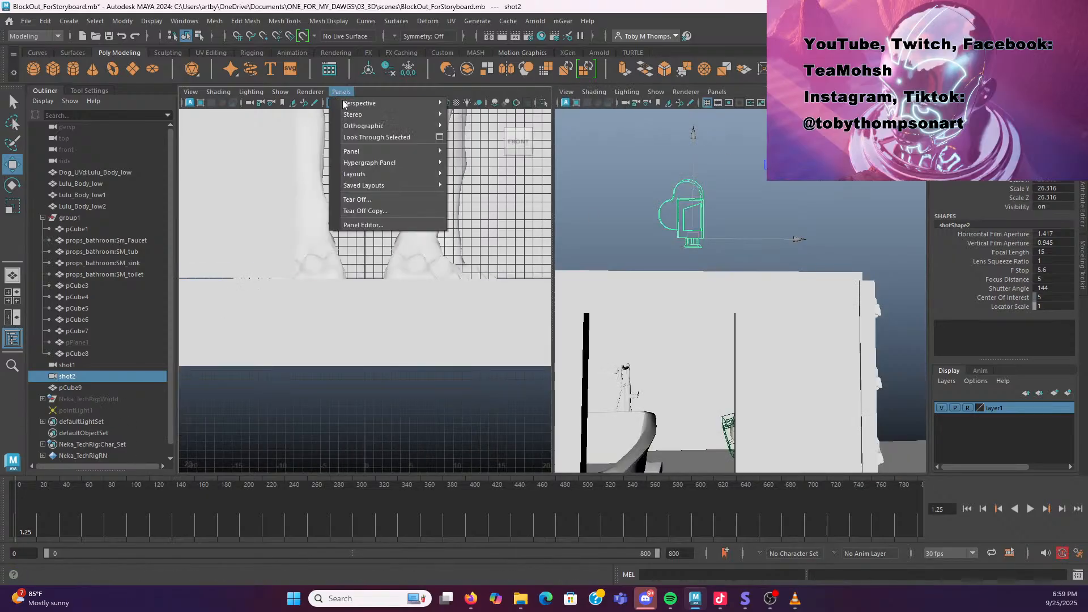
mouse_move(374, 104)
left_click(482, 104)
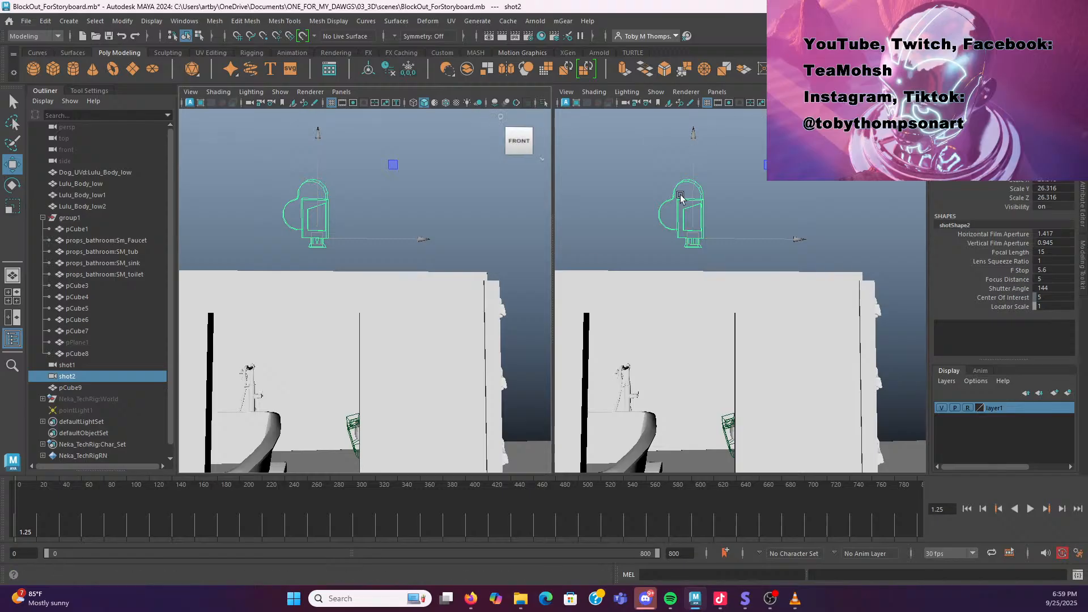
left_click(717, 92)
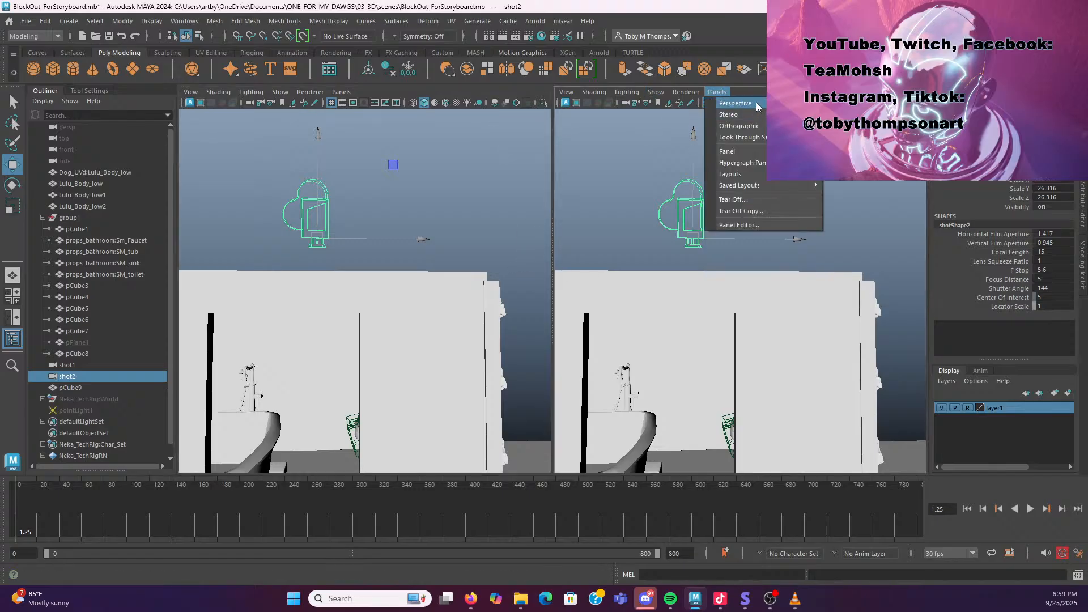
left_click(849, 126)
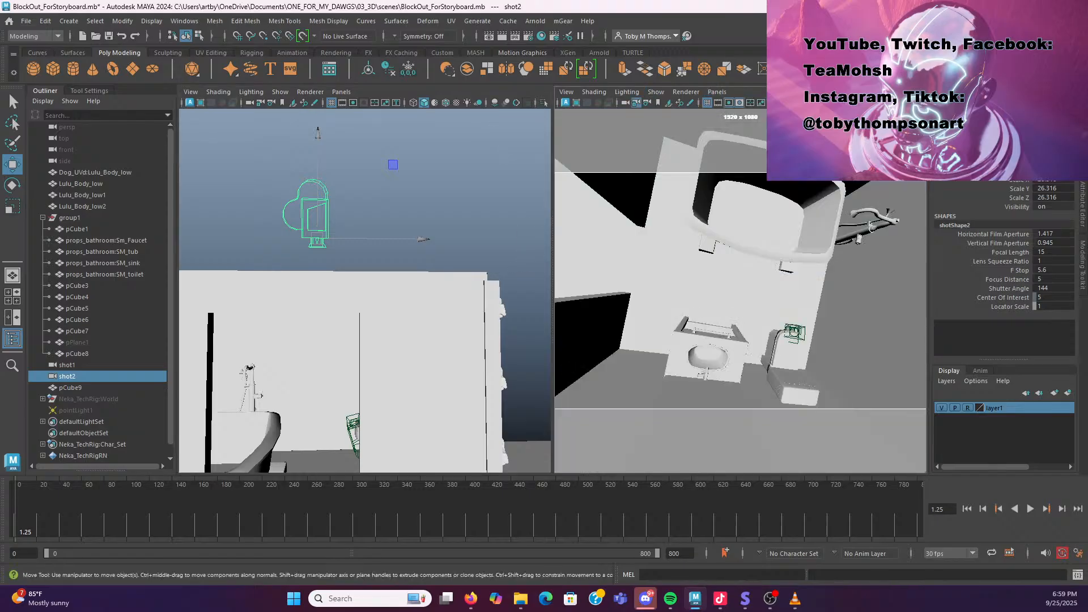
Unlock the shot2 camera's channel attributes
key("alt")
right_click(1012, 166)
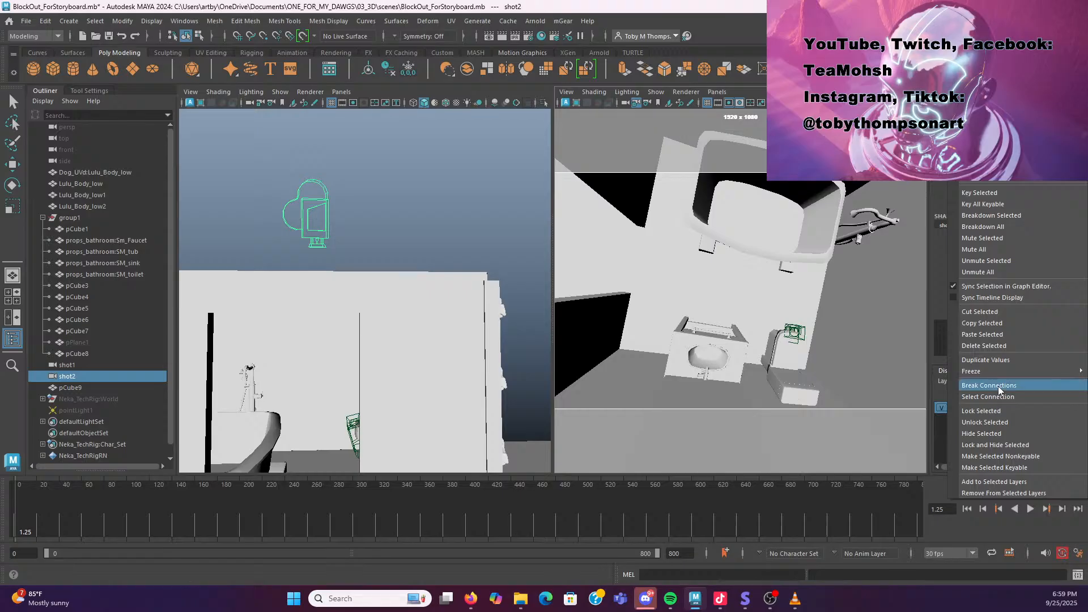
left_click(1001, 423)
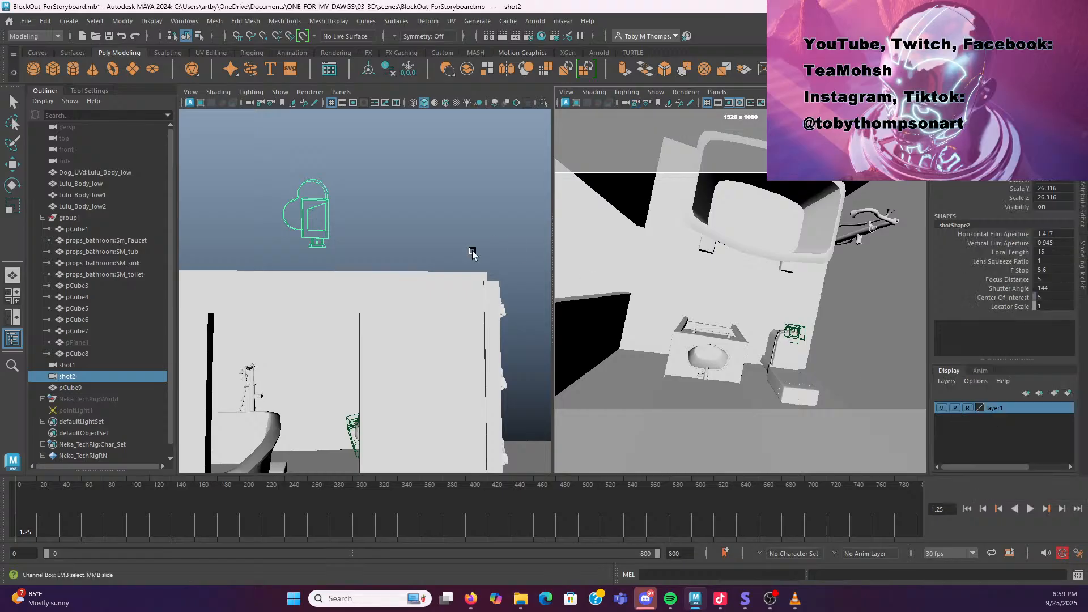
Raise the shot2 camera in the front view and set its focal length to 8
key("w")
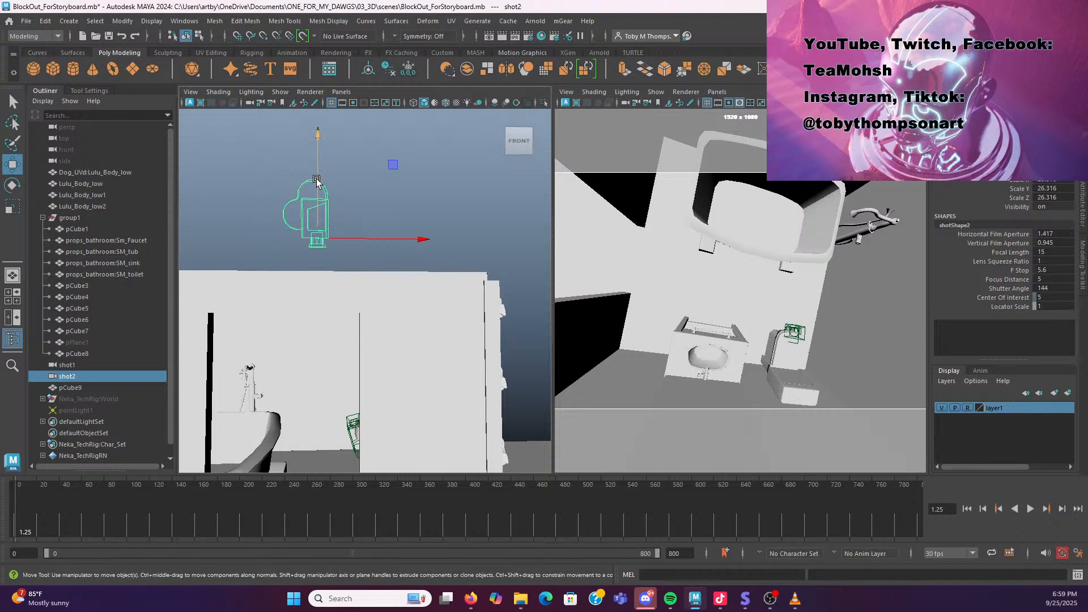
left_click_drag(317, 180, 315, 210)
left_click(1050, 251)
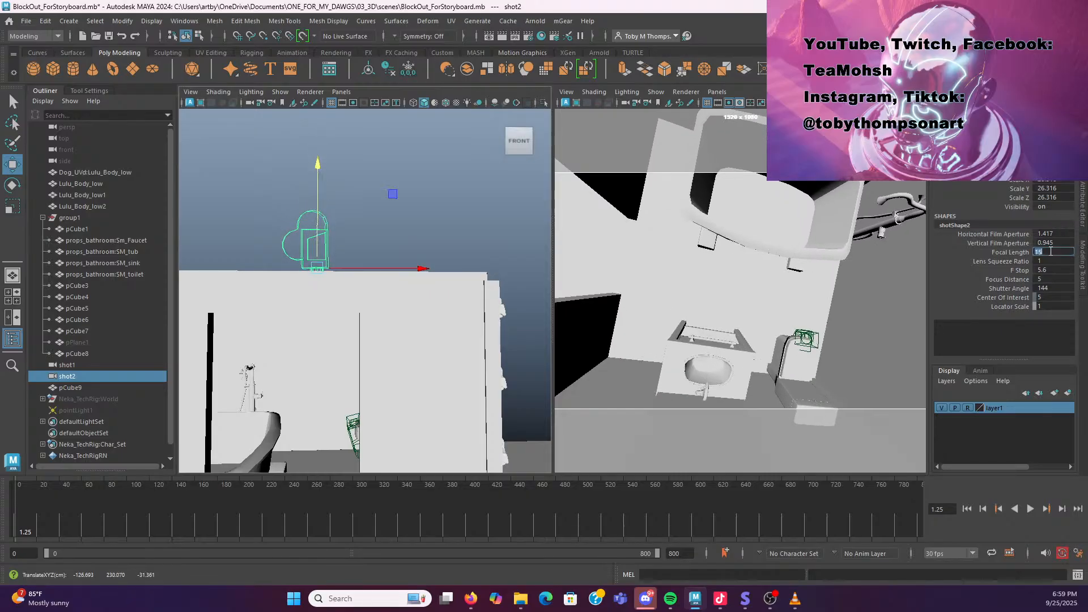
key("Return")
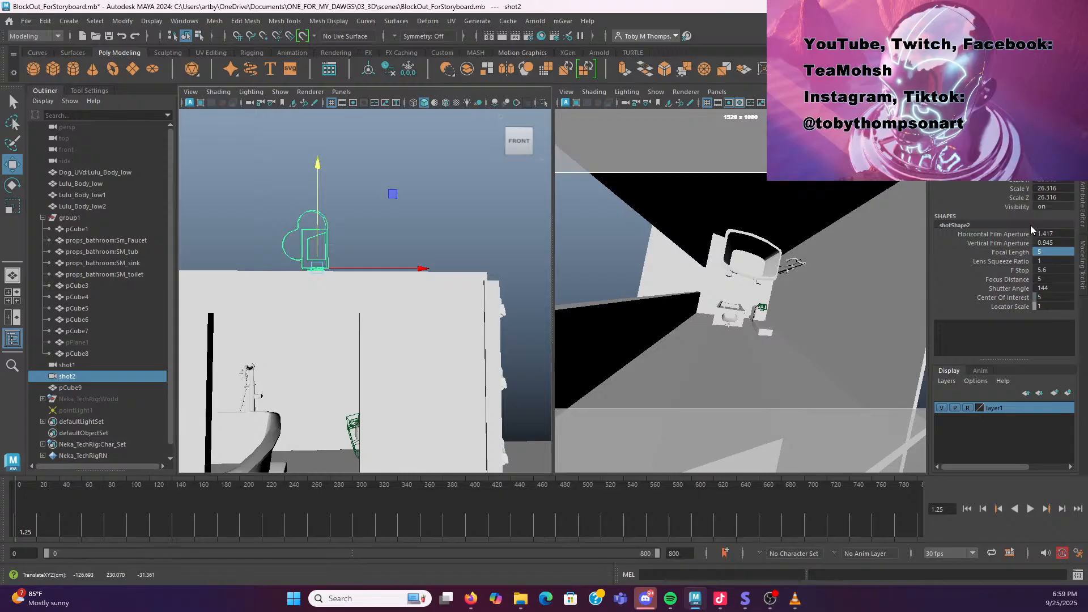
left_click(1049, 252)
key("Return")
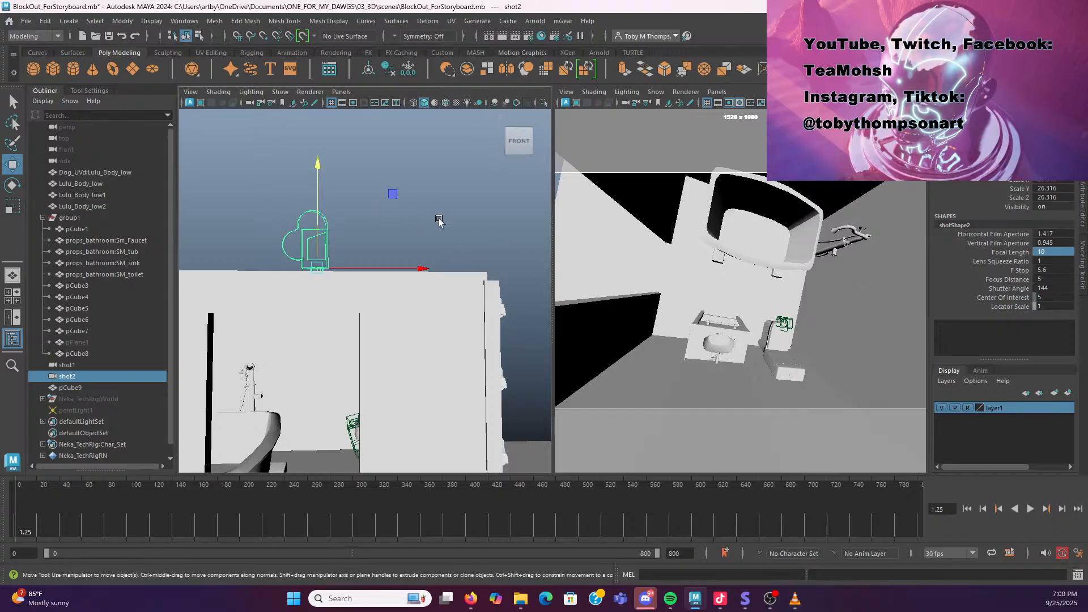
key("ctrl+z")
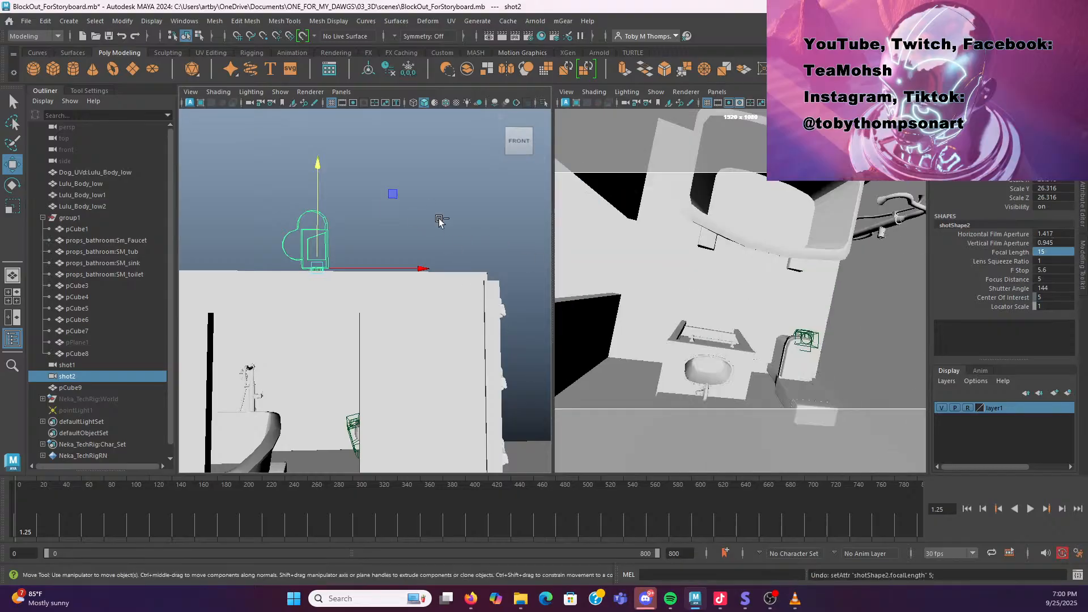
key("ctrl+y")
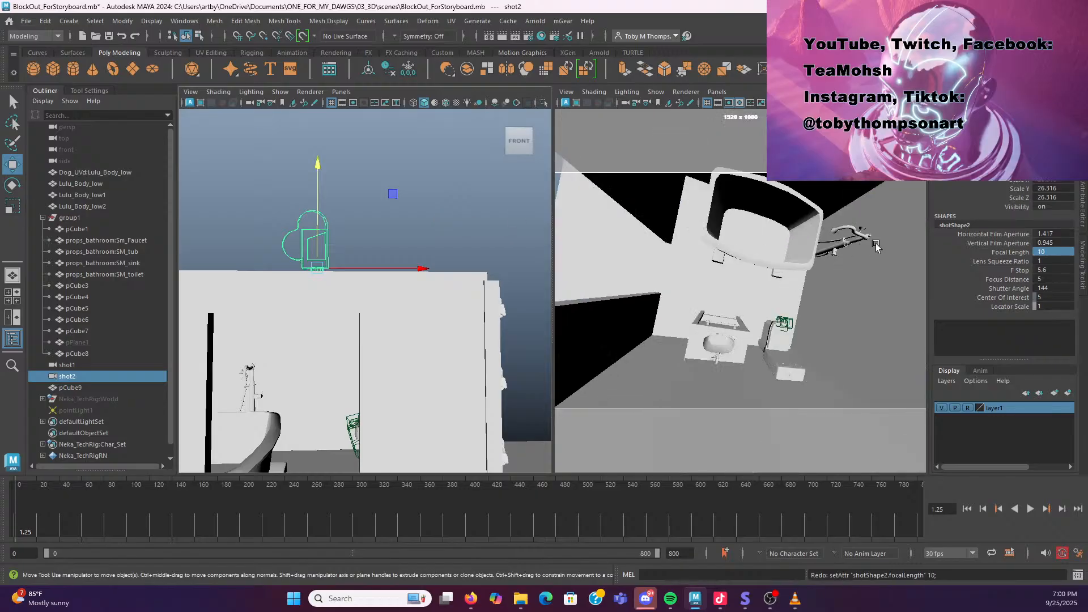
left_click(1042, 251)
type("8")
key("Return")
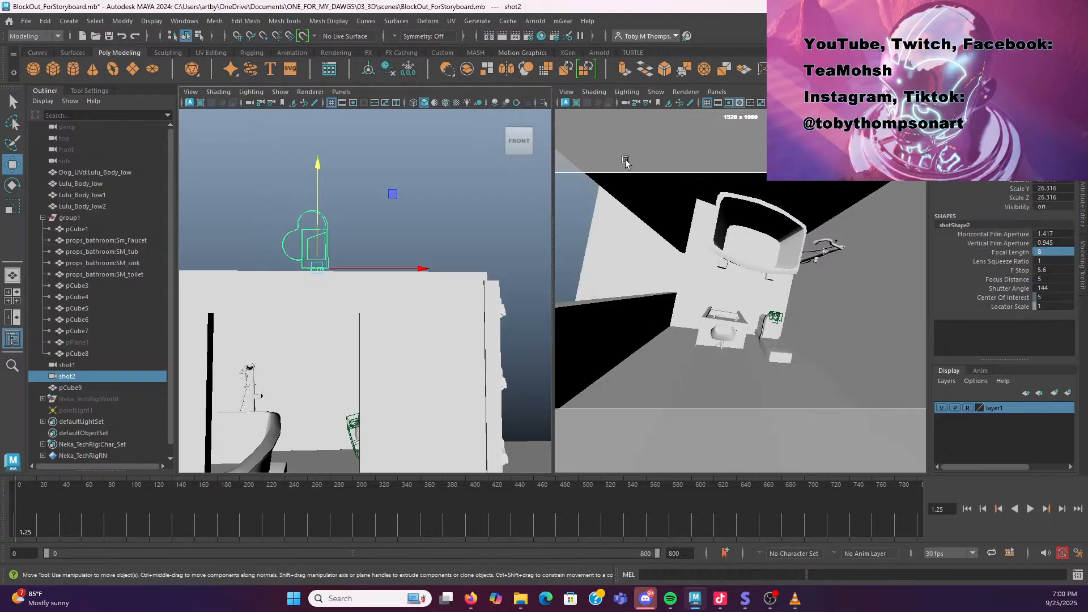
Maximize the shot2 camera view, capture a screenshot of it, and return to Toon Boom Storyboard
key("space")
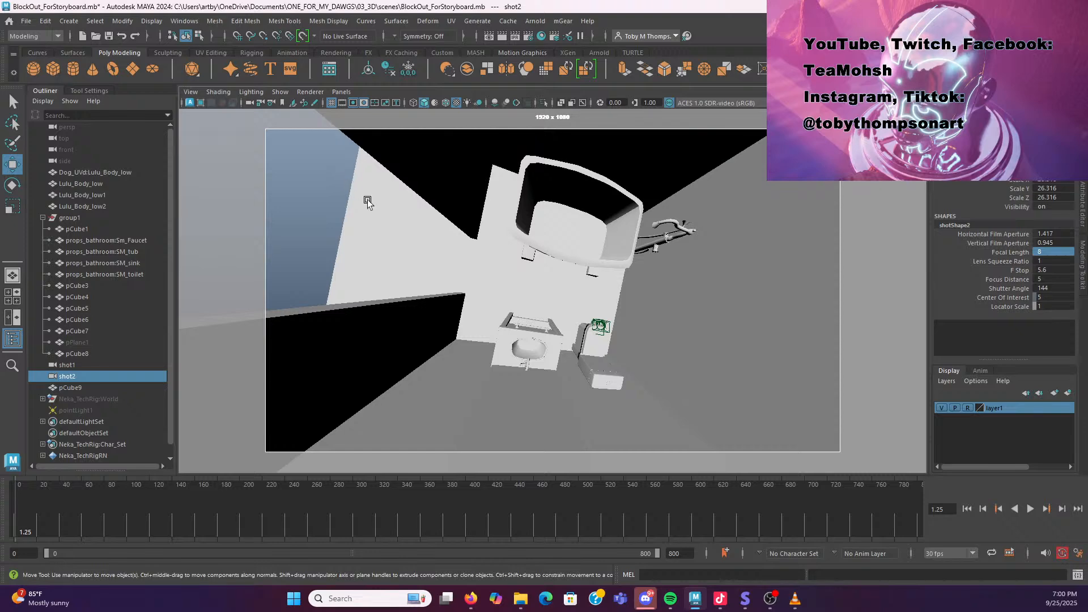
key("super+shift+s")
left_click_drag(250, 118, 850, 460)
left_click(745, 608)
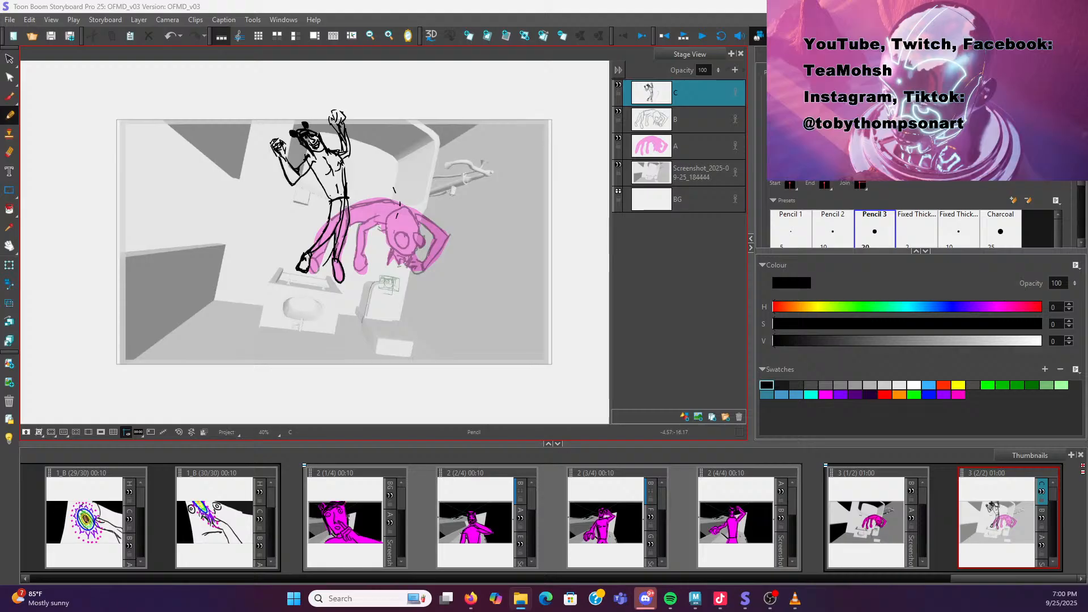
Add the new camera screenshot to the current panel as a layer placed beneath layer A
left_click_drag(605, 164, 656, 162)
left_click(694, 93)
left_click_drag(695, 91, 695, 188)
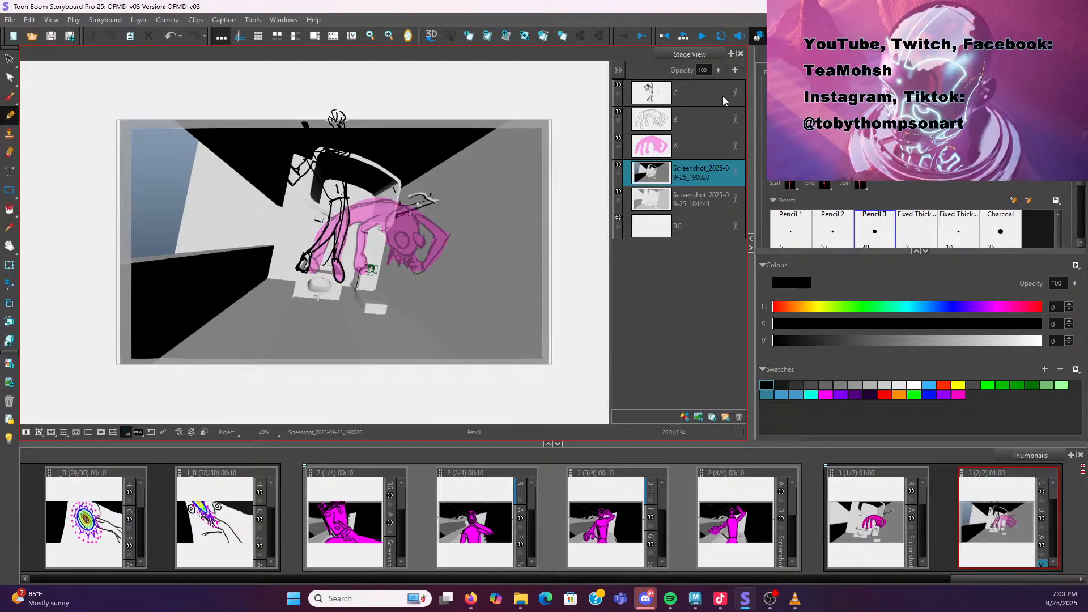
Compare with the previous panel, then delete the old screenshot layer from the current panel
left_click(857, 533)
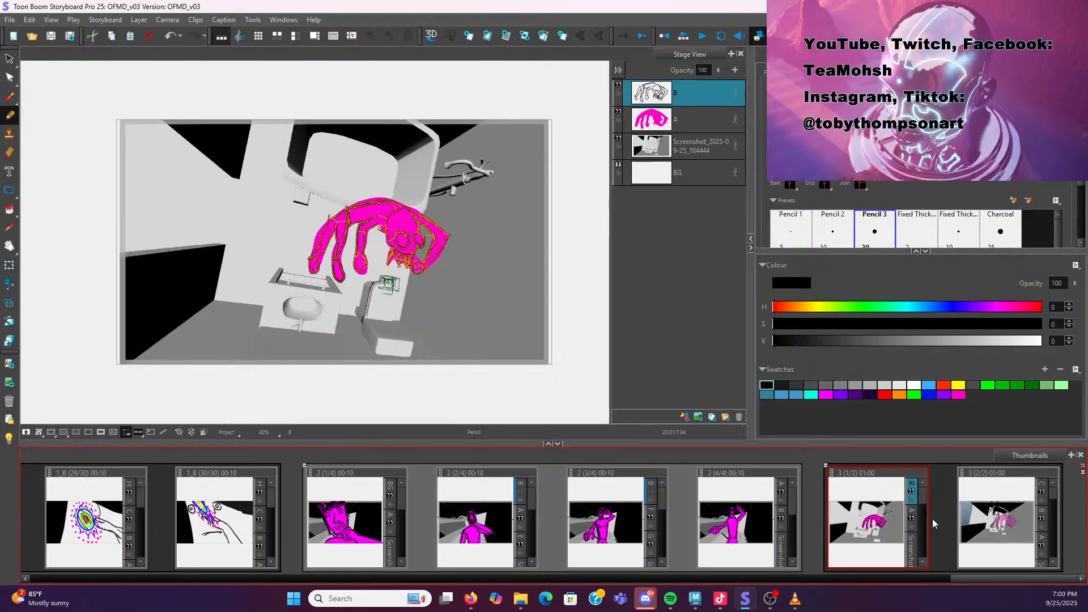
left_click(995, 519)
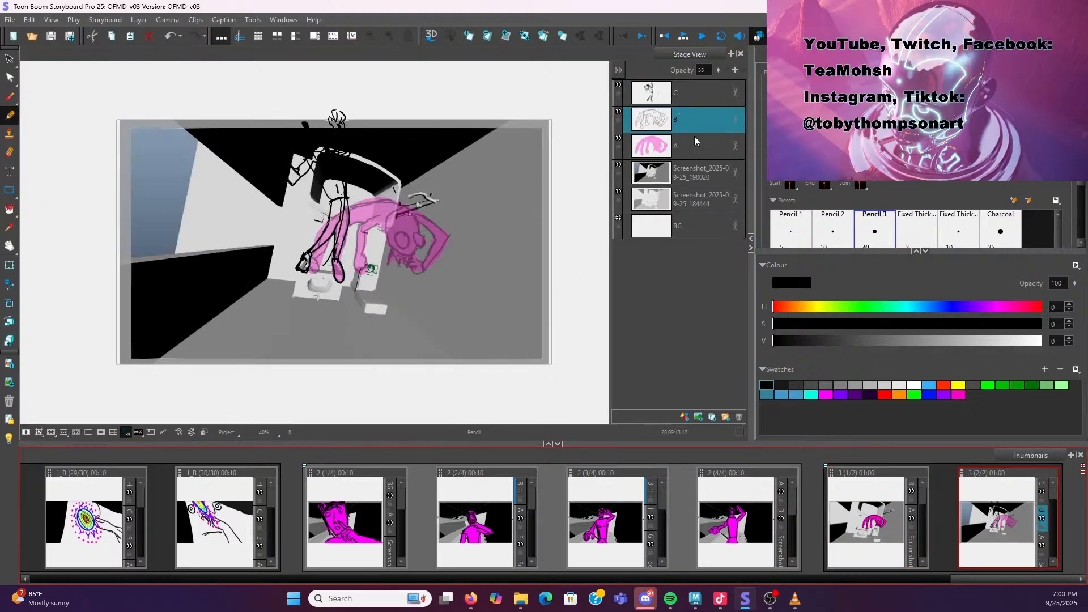
left_click(712, 169)
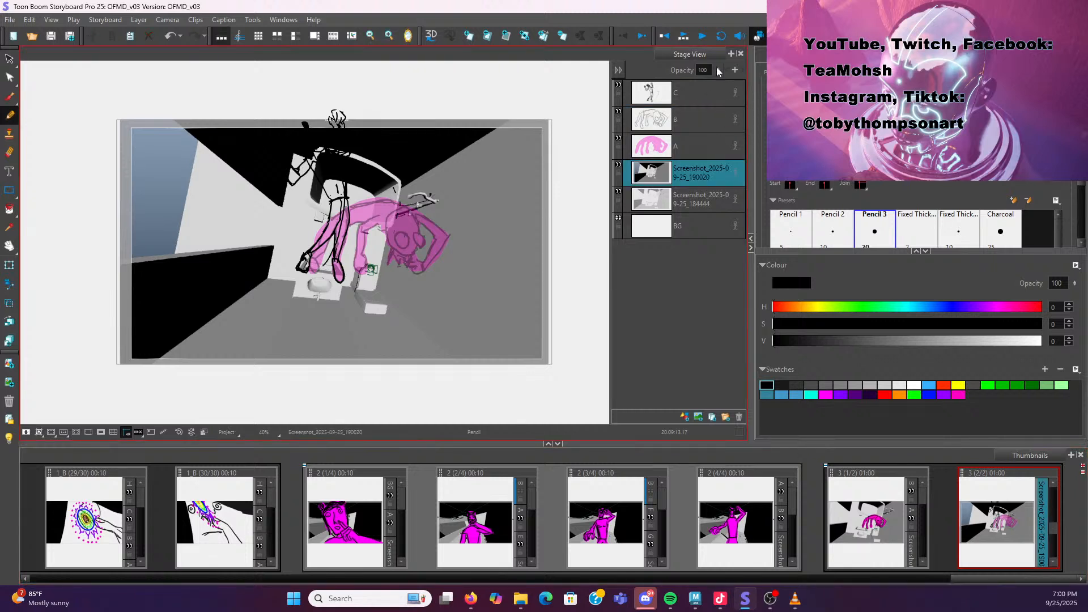
left_click_drag(716, 70, 716, 88)
left_click(709, 200)
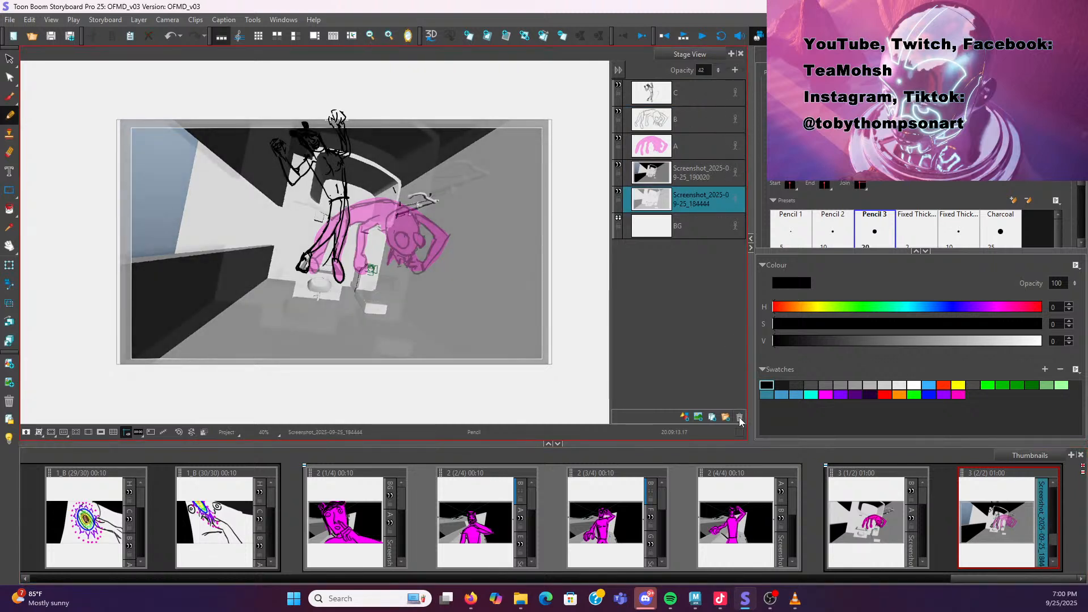
left_click(739, 418)
Select the layer C sketch and move and slightly scale it to fit the new camera view
mouse_move(377, 111)
left_mouse_down()
mouse_move(355, 92)
mouse_move(237, 127)
left_mouse_up()
key("ctrl+z")
key("alt+s")
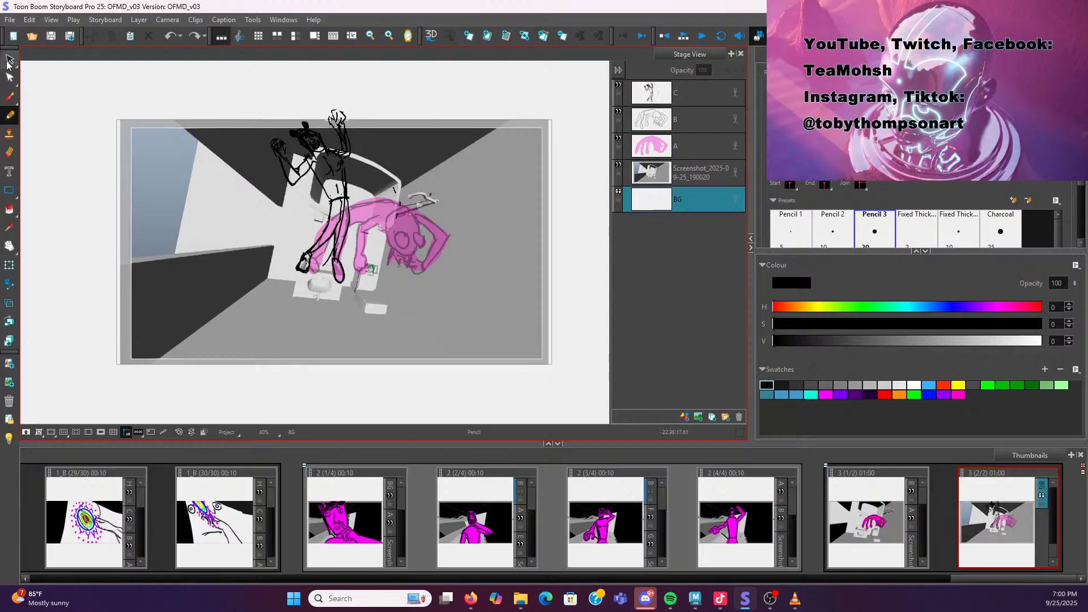
mouse_move(410, 149)
left_mouse_down()
mouse_move(332, 93)
mouse_move(375, 286)
mouse_move(381, 154)
mouse_move(367, 102)
mouse_move(178, 85)
mouse_move(397, 170)
mouse_move(348, 92)
mouse_move(383, 139)
mouse_move(271, 121)
mouse_move(347, 107)
mouse_move(333, 122)
mouse_move(363, 141)
left_mouse_up()
left_click(712, 103)
left_click(450, 96)
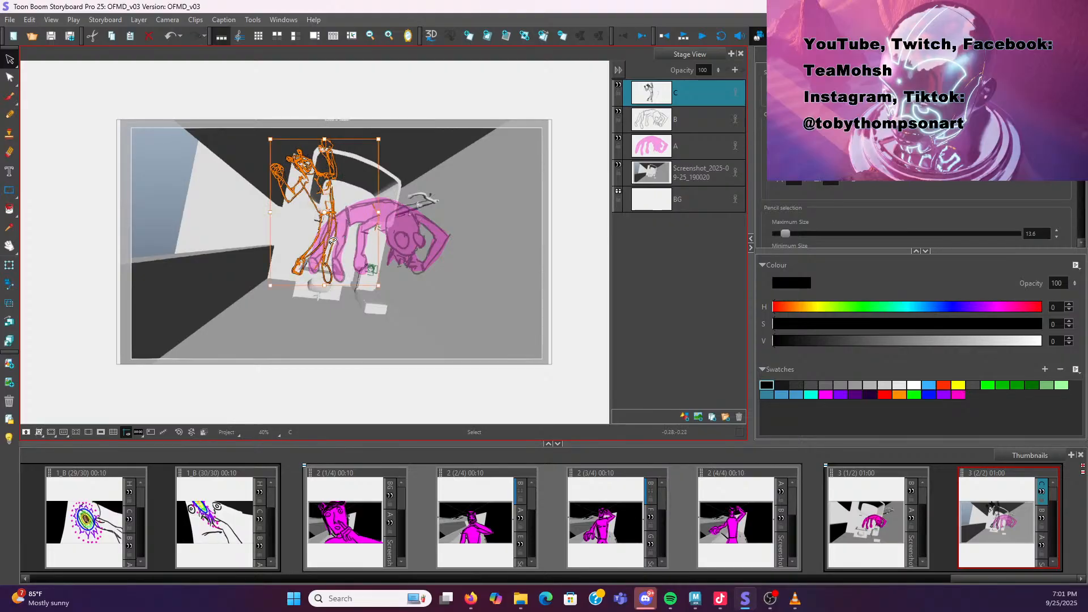
left_click_drag(332, 244, 347, 238)
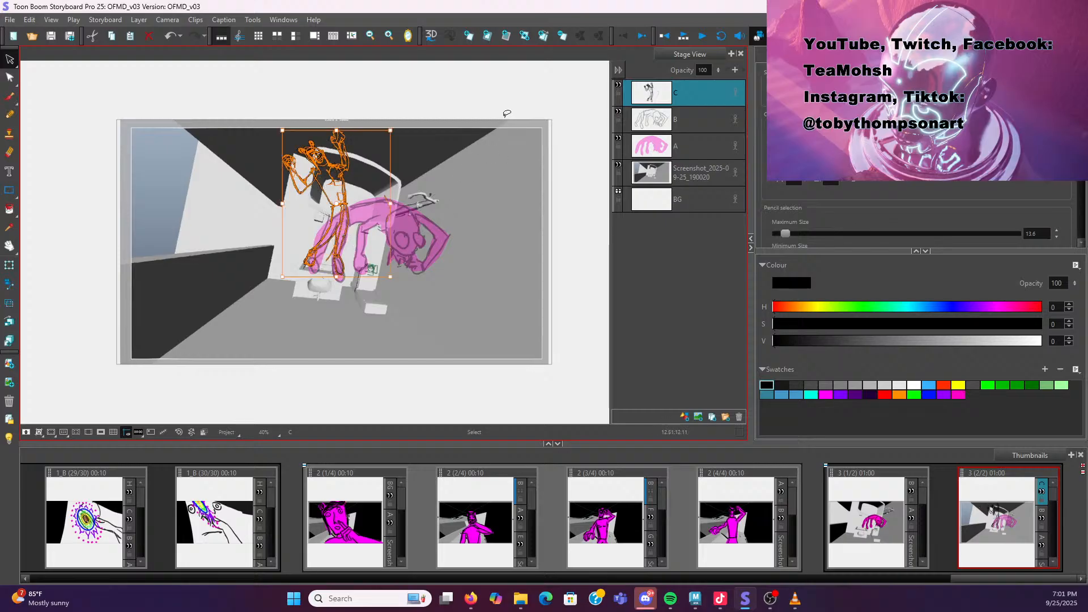
left_click_drag(391, 129, 386, 136)
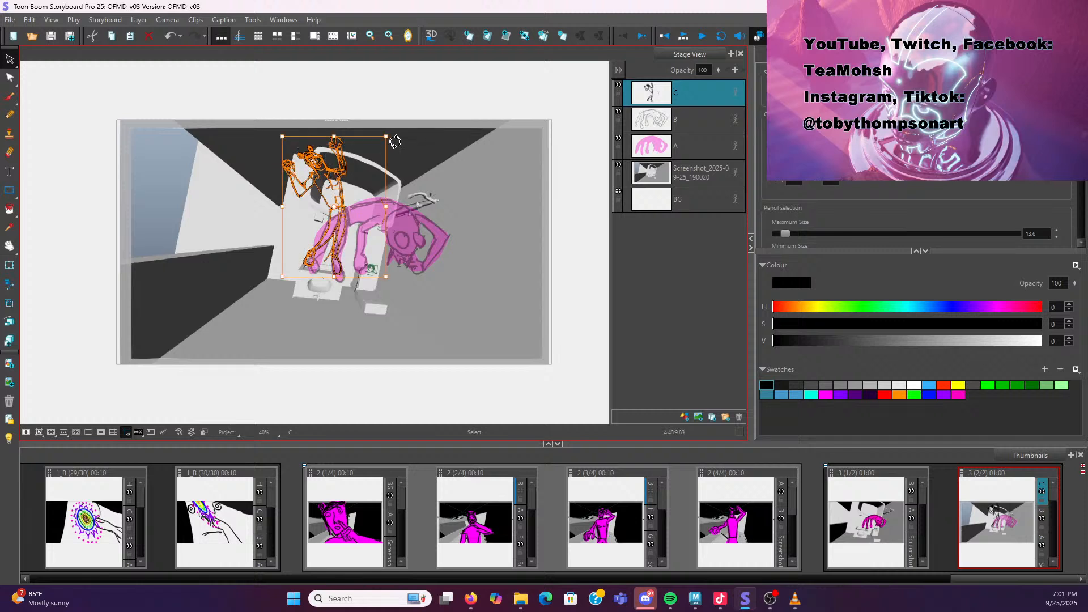
left_click(457, 91)
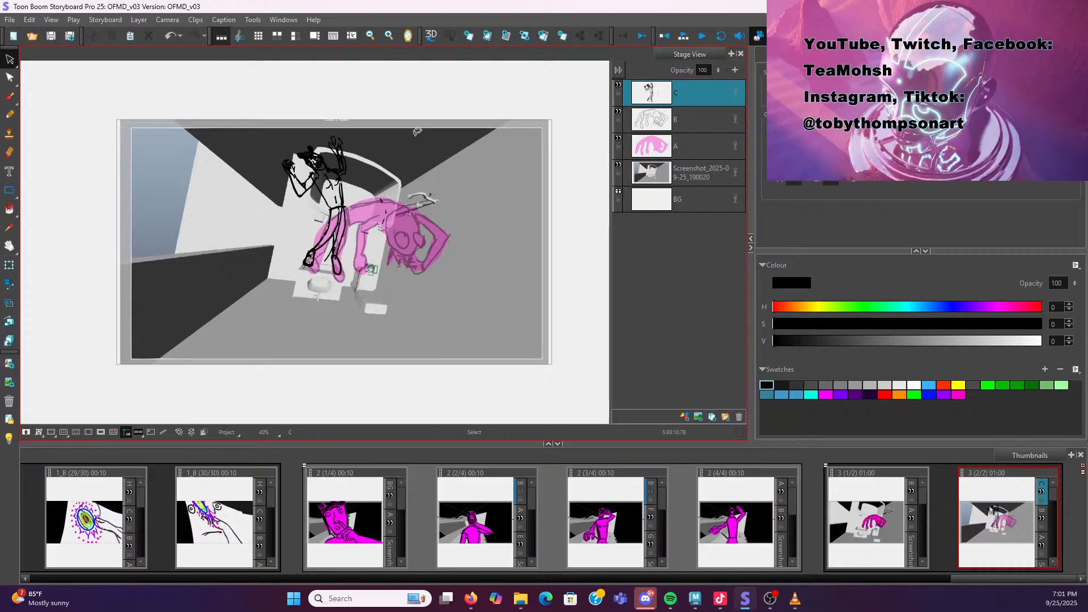
Add a new layer D and redraw the character in magenta pencil, filling its body with magenta paint
left_click(887, 515)
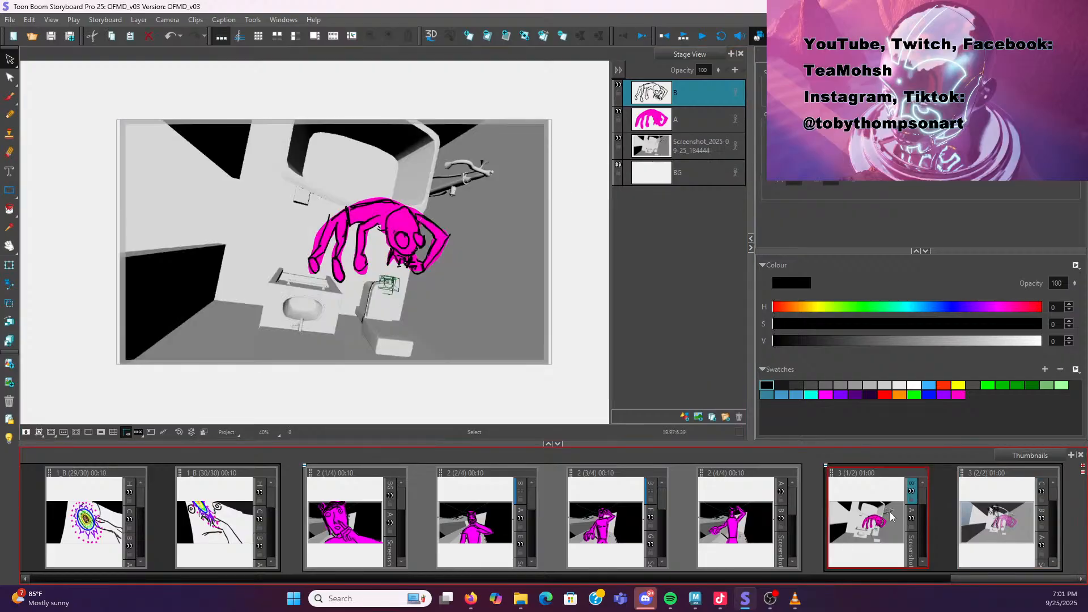
left_click(991, 517)
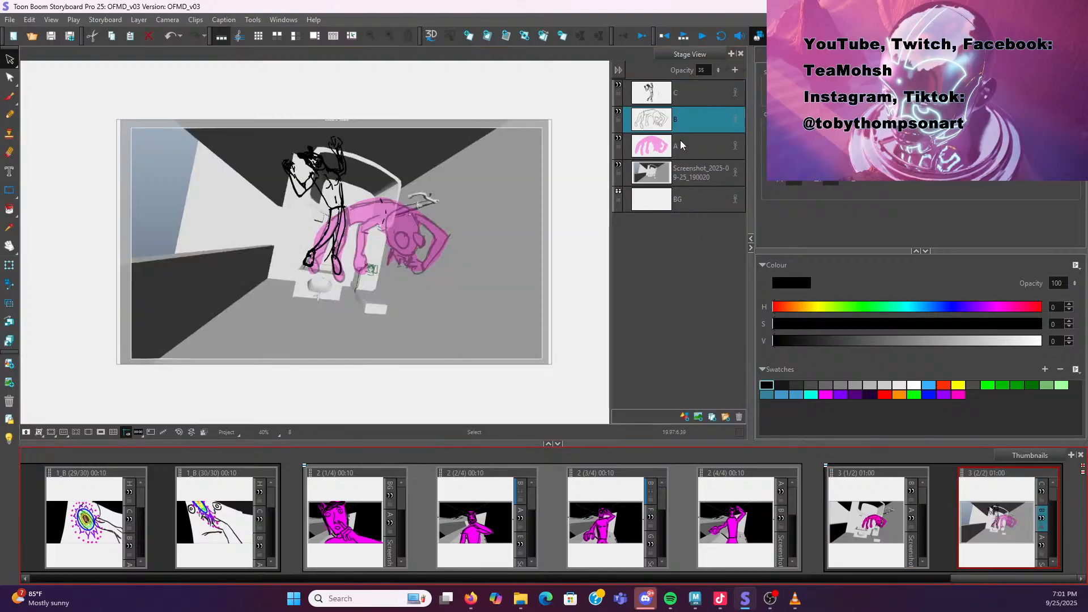
left_click(684, 417)
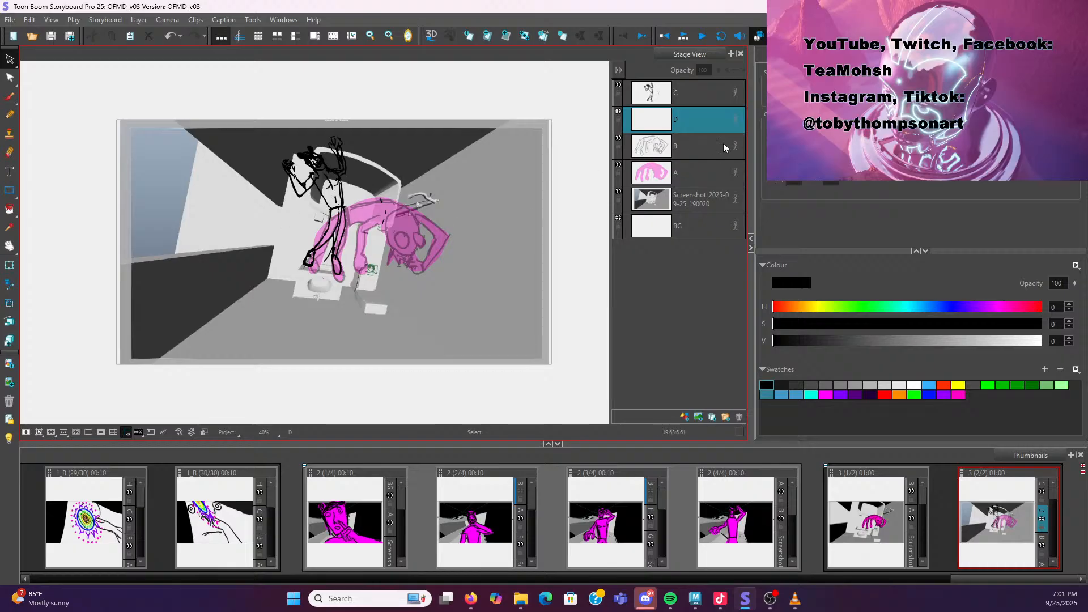
left_click(10, 114)
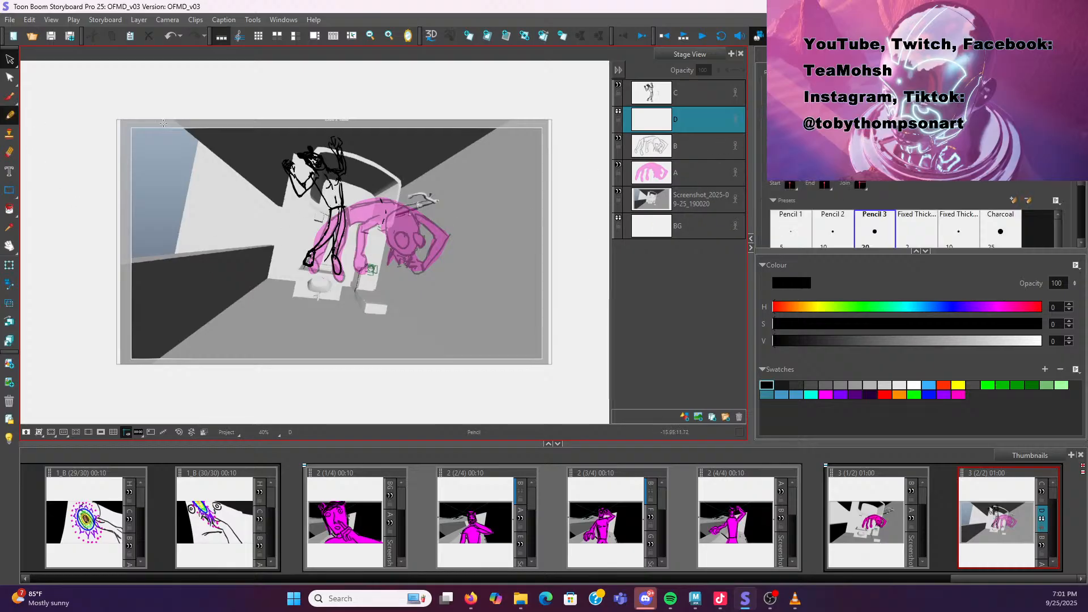
left_click(828, 394)
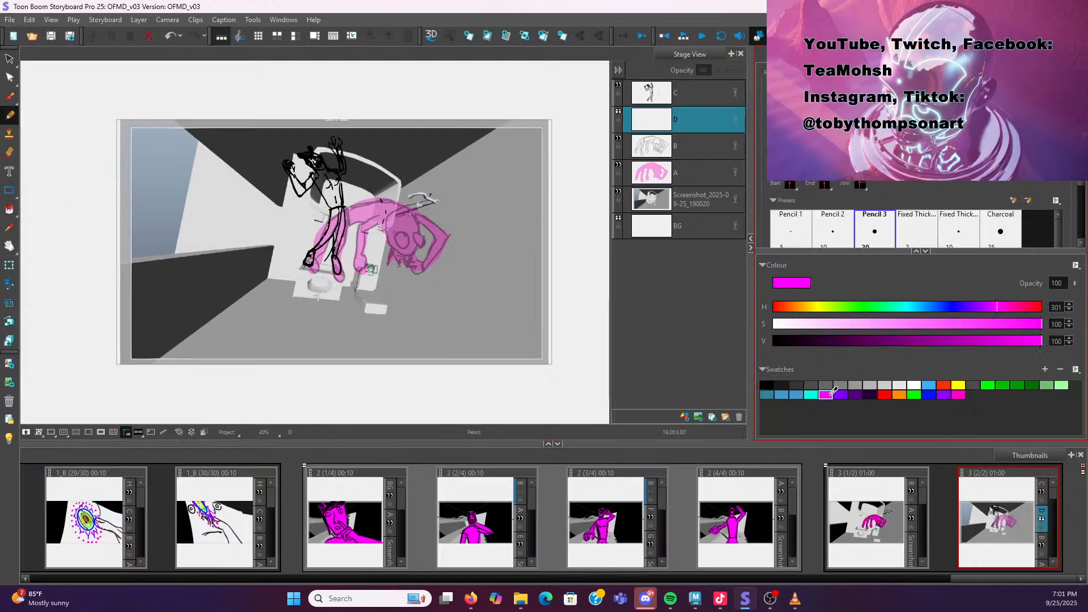
mouse_move(335, 228)
left_mouse_down()
mouse_move(334, 272)
mouse_move(341, 141)
mouse_move(333, 136)
mouse_move(333, 170)
mouse_move(311, 146)
mouse_move(312, 170)
left_mouse_up()
mouse_move(295, 173)
left_mouse_down()
mouse_move(298, 194)
mouse_move(314, 180)
mouse_move(326, 204)
mouse_move(306, 263)
mouse_move(338, 204)
left_mouse_up()
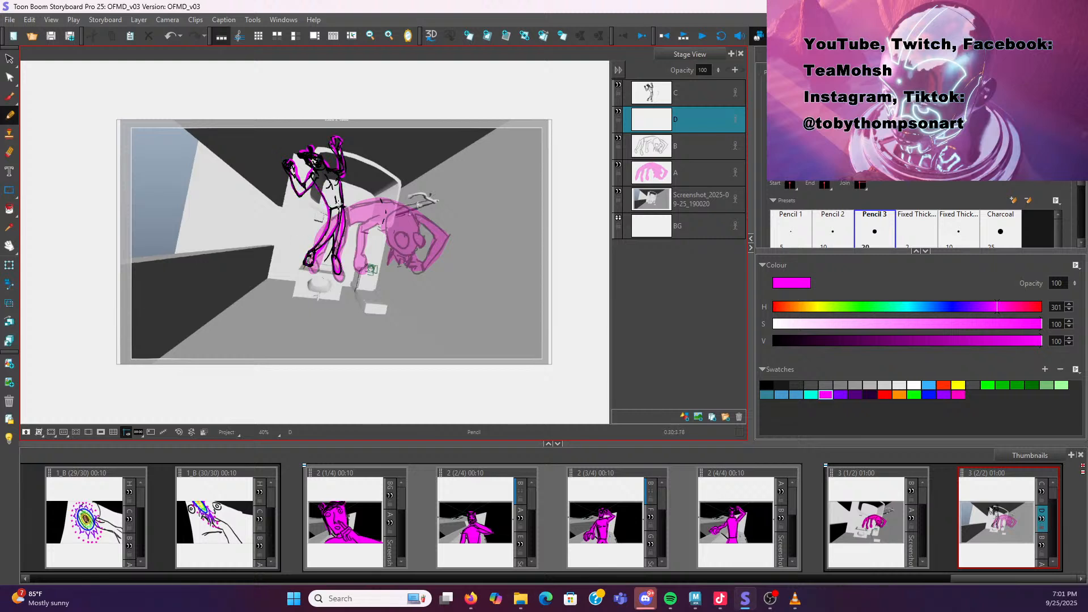
left_click(9, 209)
left_click(336, 210)
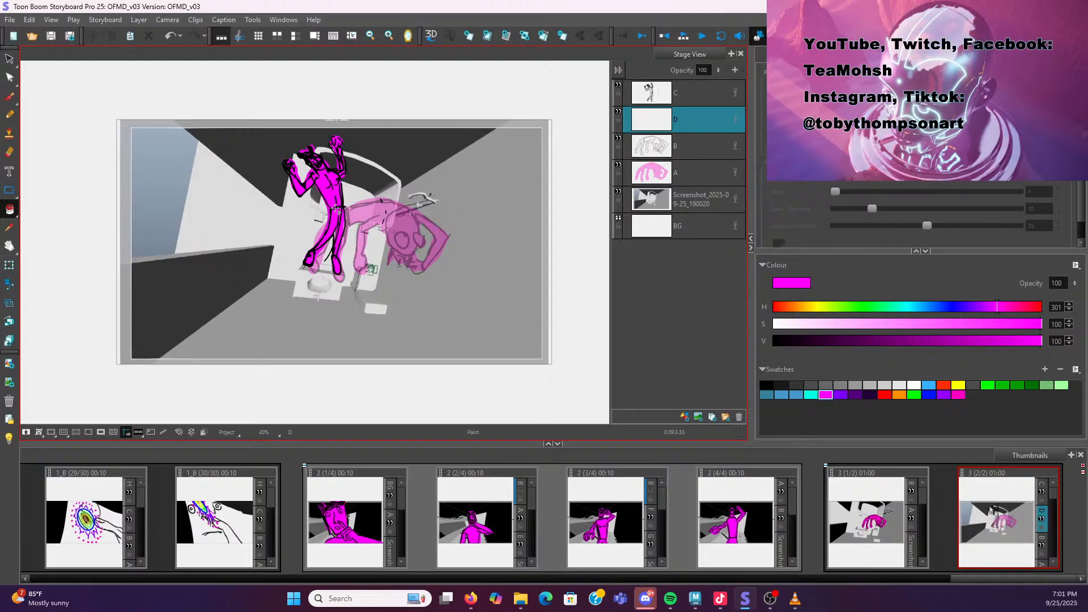
Delete layers B and A from the current panel
left_click(679, 147)
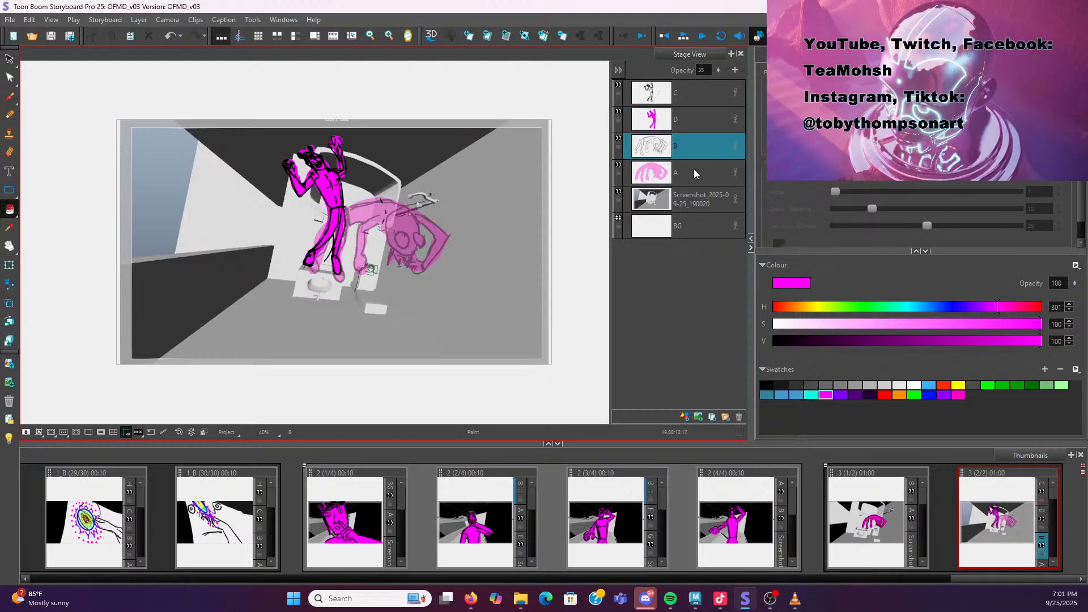
left_click(694, 171, "ctrl")
key("Delete")
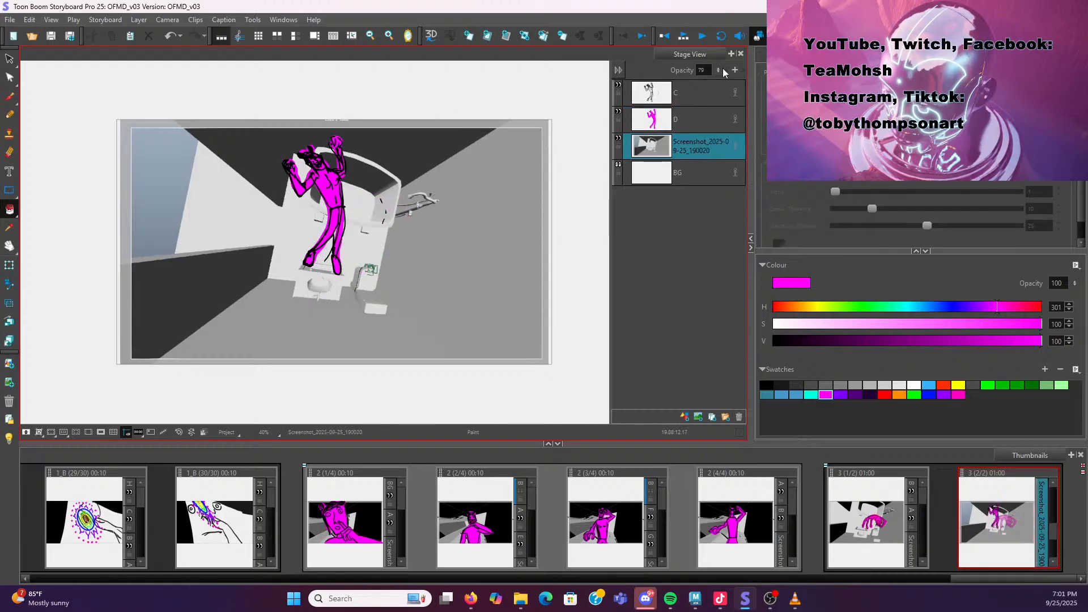
Compare the shot 3 panels, then duplicate the current panel
left_click(851, 522)
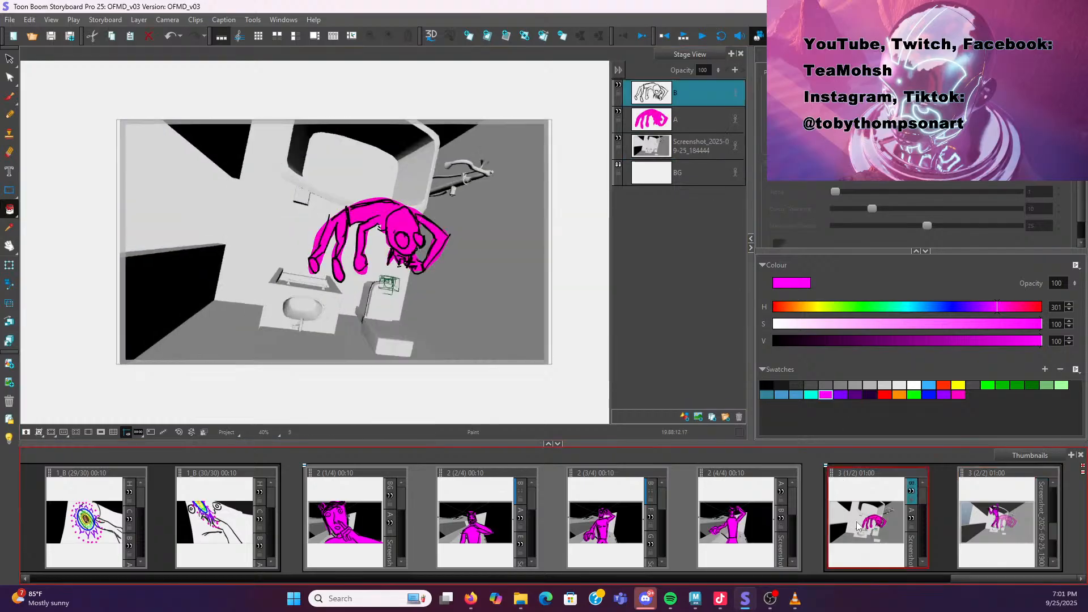
left_click(1010, 520)
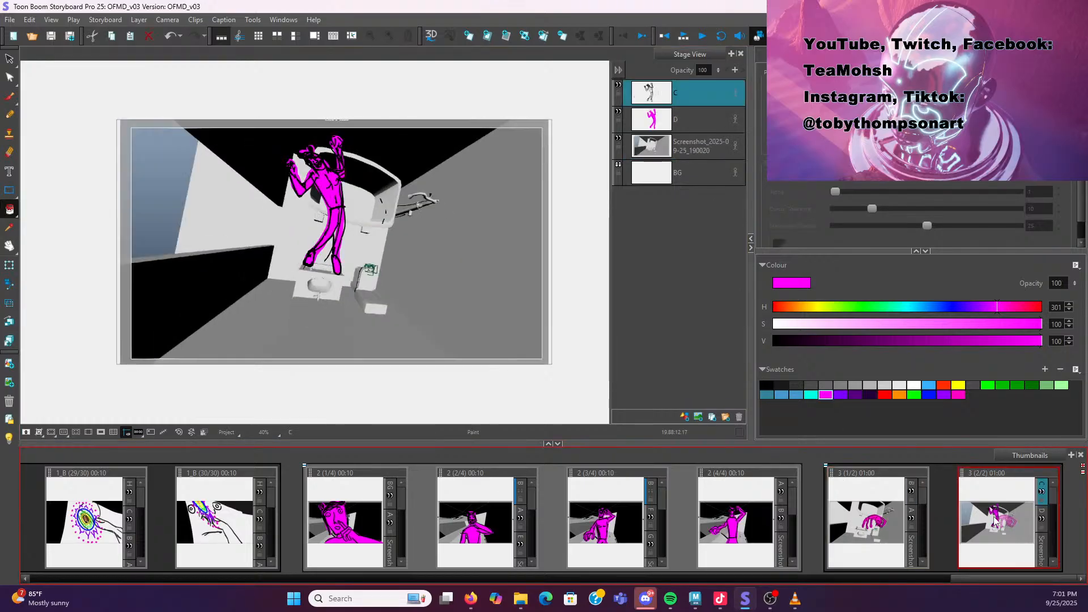
left_click(895, 521)
left_click(986, 533)
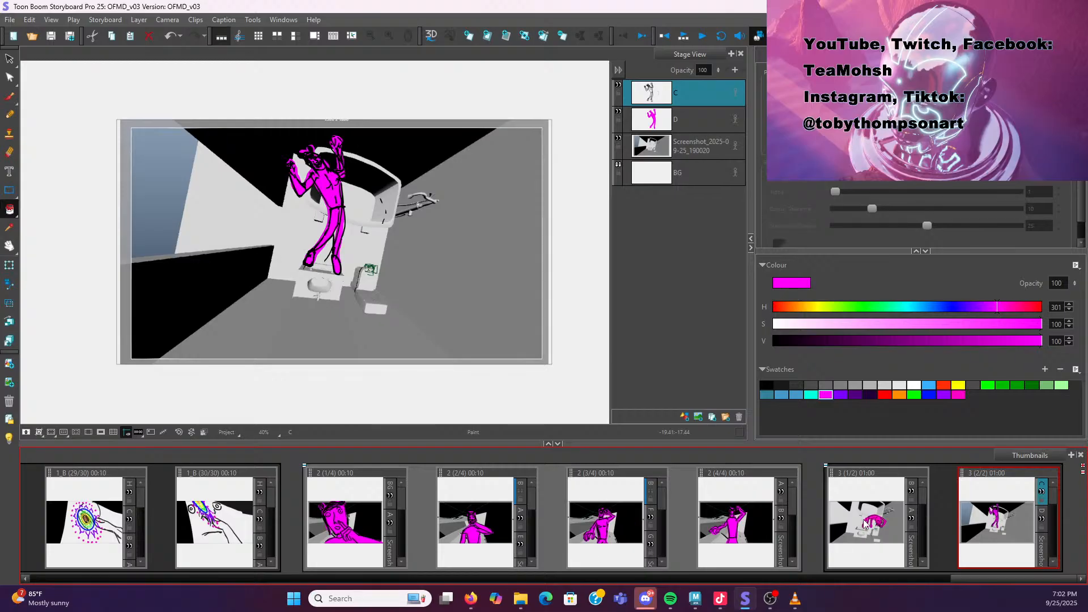
right_click(993, 506)
left_click(966, 283)
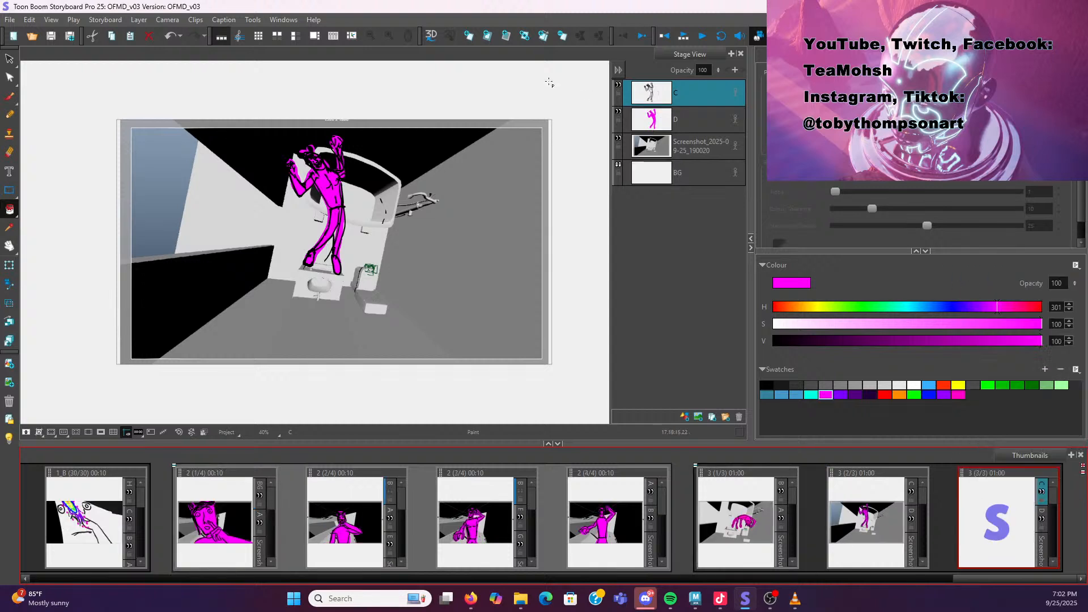
In the new panel, lower the opacity of layer D and set the screenshot layer's opacity to 73
left_click(699, 119)
left_click_drag(716, 76, 721, 135)
left_click(691, 147)
left_click_drag(718, 70, 719, 96)
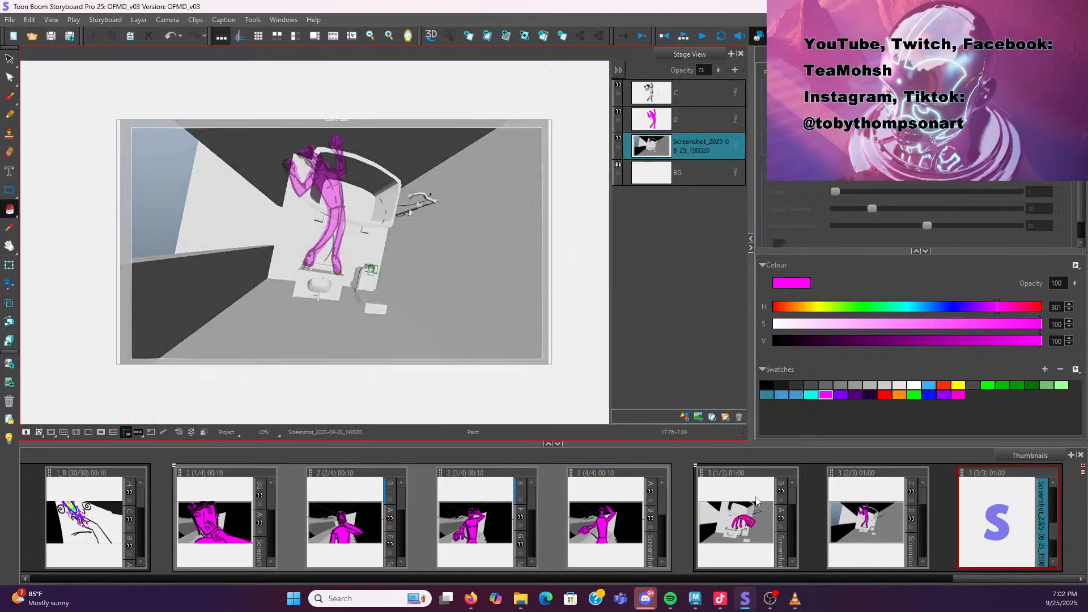
left_click(873, 528)
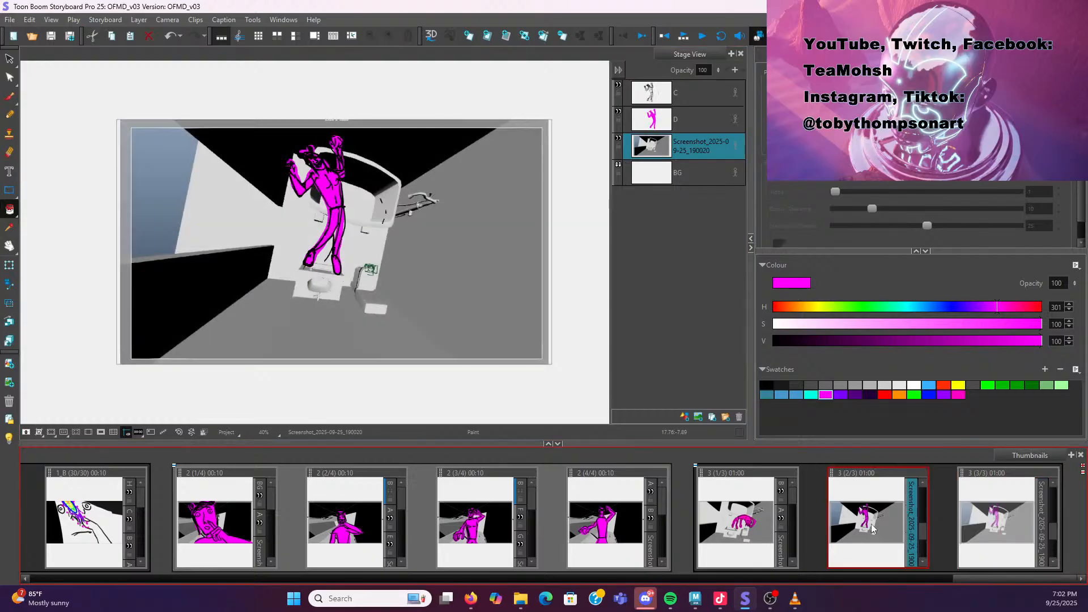
left_click(1015, 516)
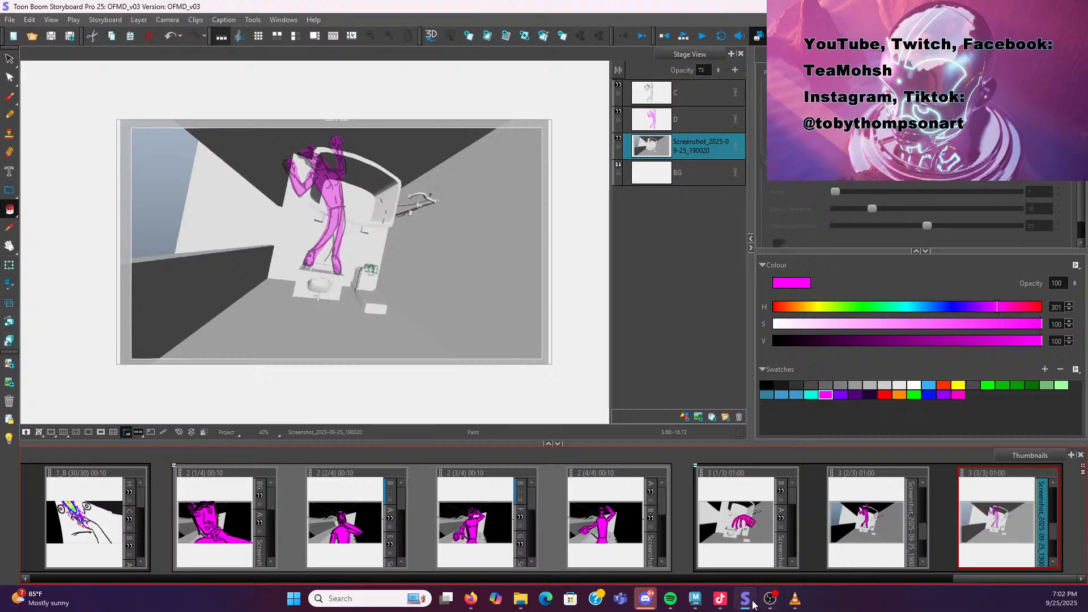
left_click(700, 599)
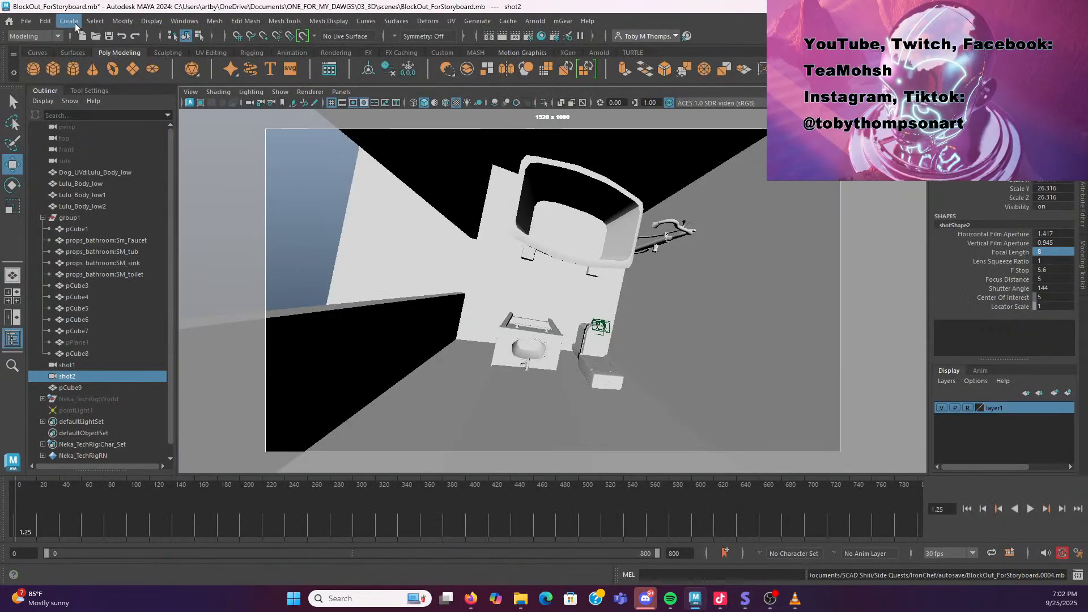
left_click(71, 22)
mouse_move(111, 78)
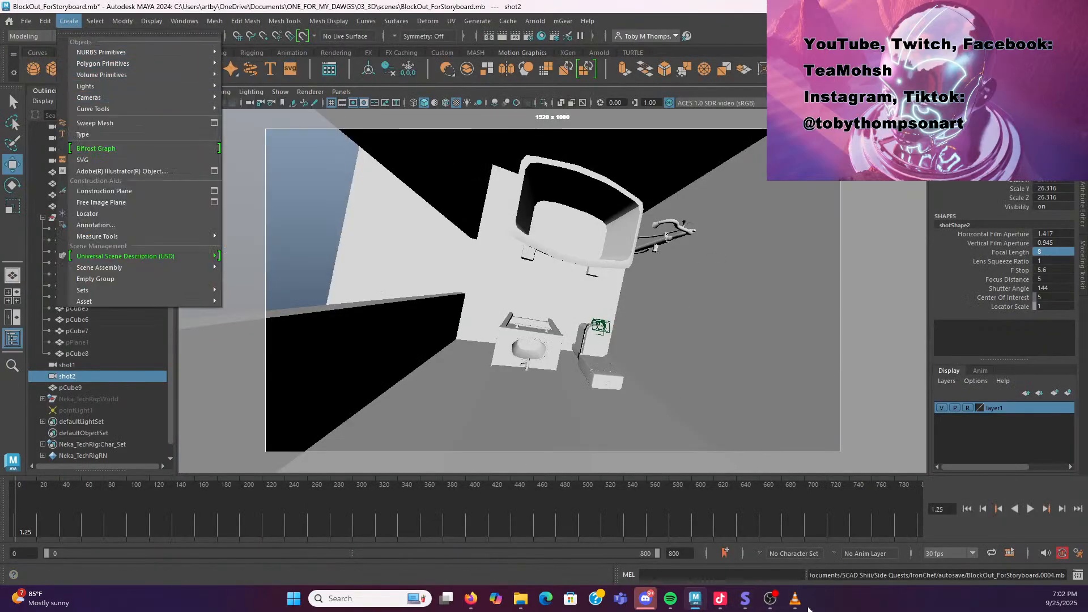
mouse_move(798, 606)
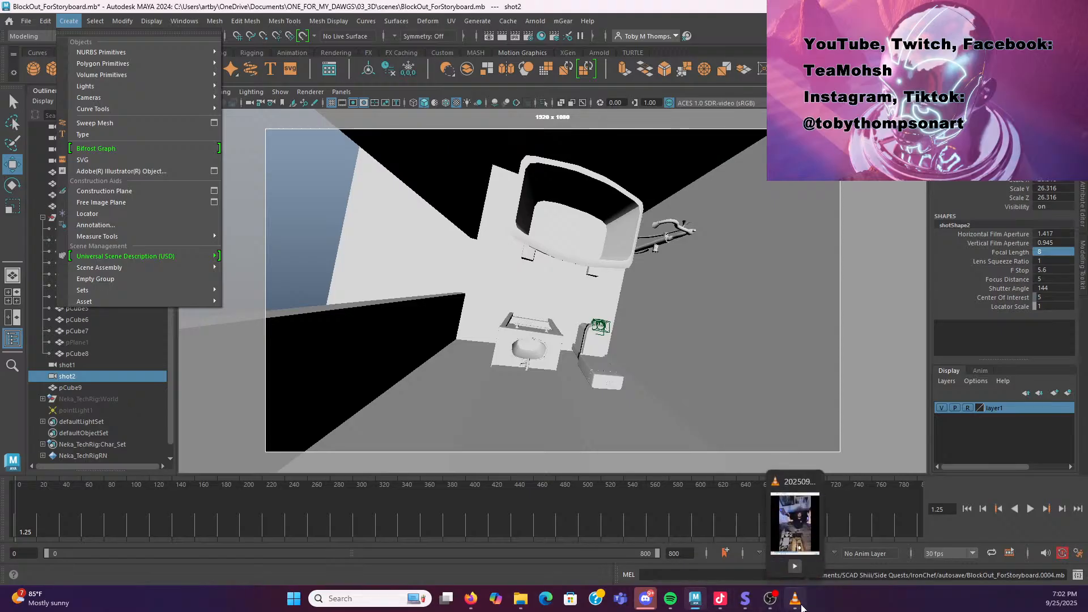
left_click(745, 598)
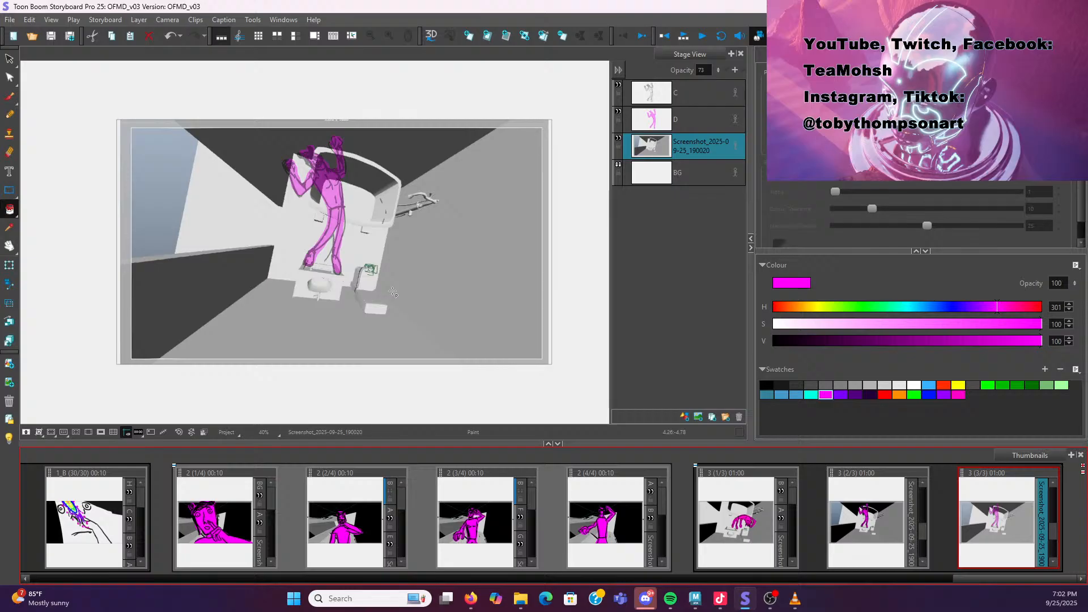
Flip between the three shot 3 panels to compare their drawings over the screenshots
left_click(716, 524)
left_click(863, 506)
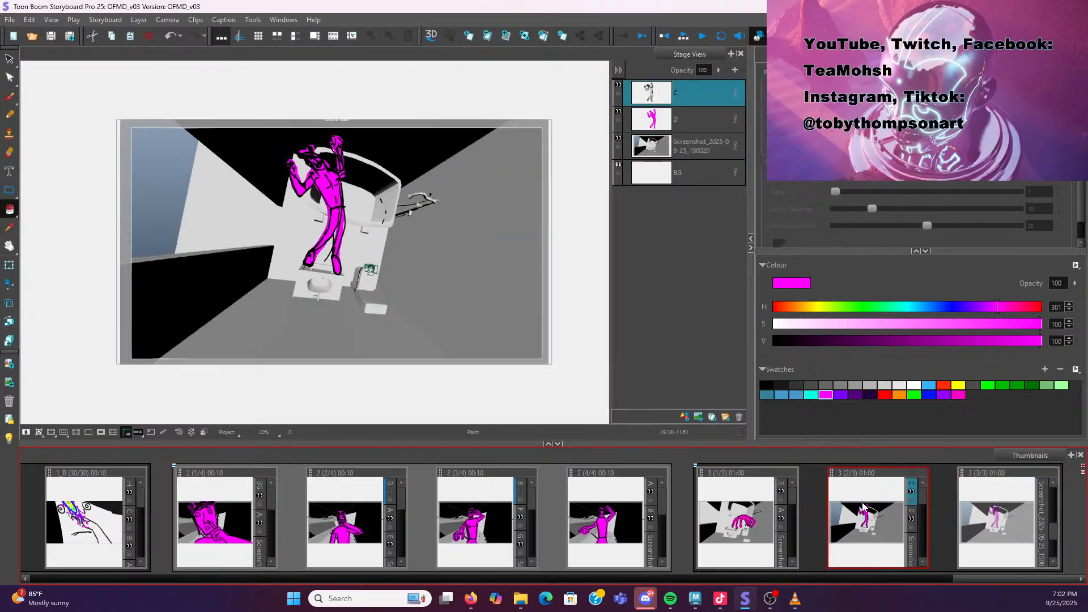
left_click(966, 507)
left_click(746, 518)
left_click(872, 520)
left_click(762, 528)
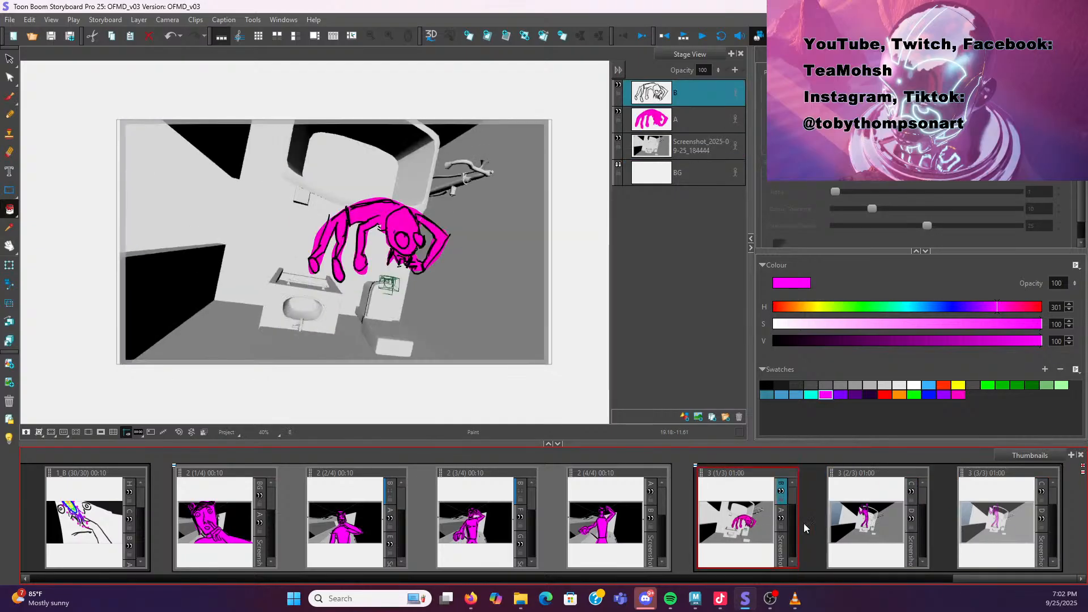
left_click(846, 527)
left_click(740, 522)
left_click(855, 522)
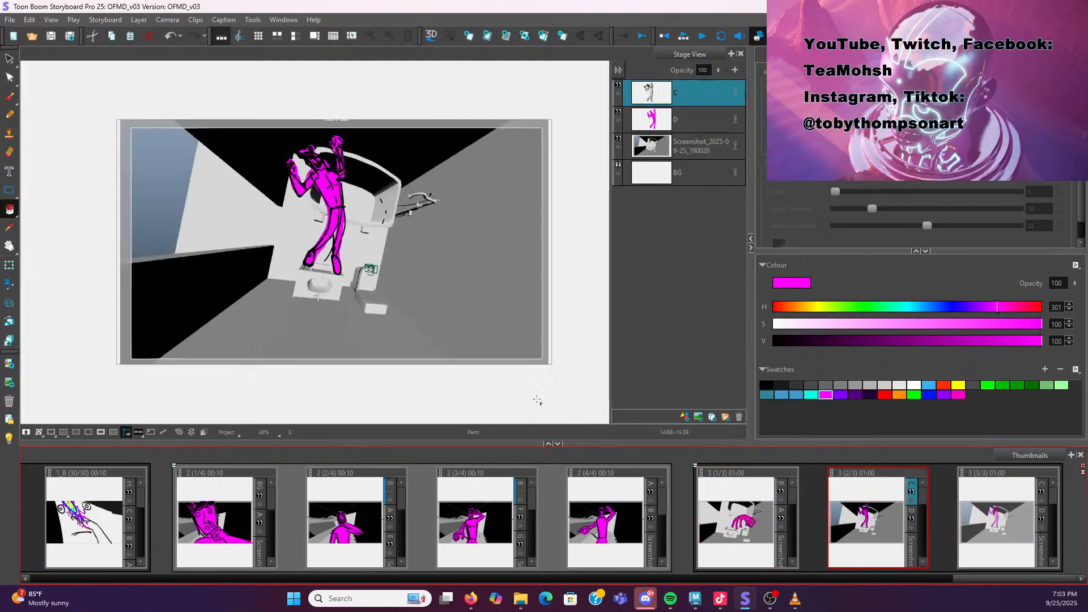
In Maya, select the Neka_TechRig:World rig in the outliner and unhide it in the shot 2 view
left_click(695, 598)
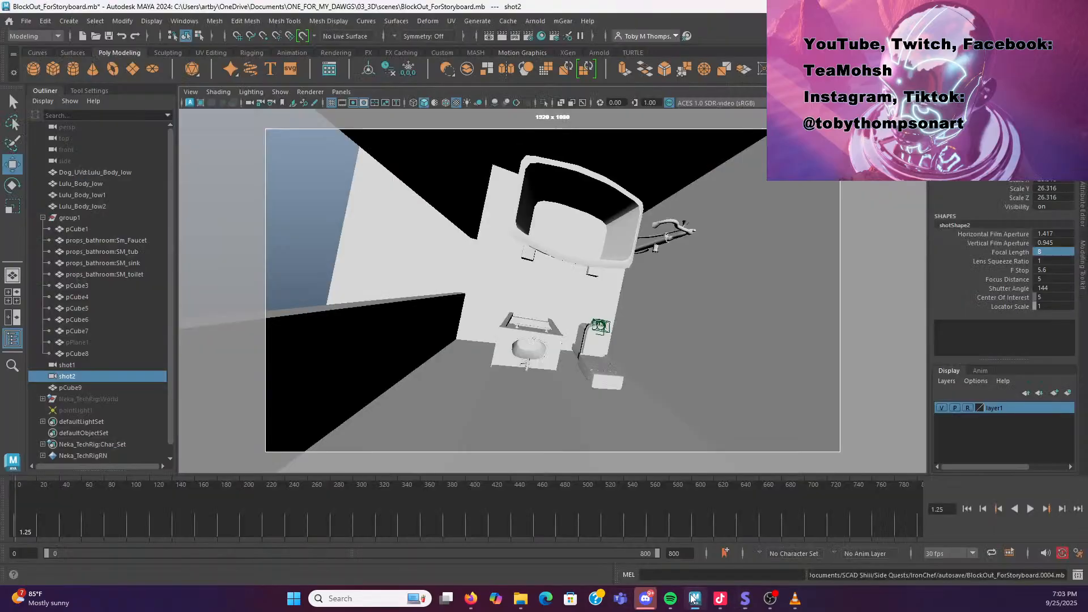
left_click(88, 206)
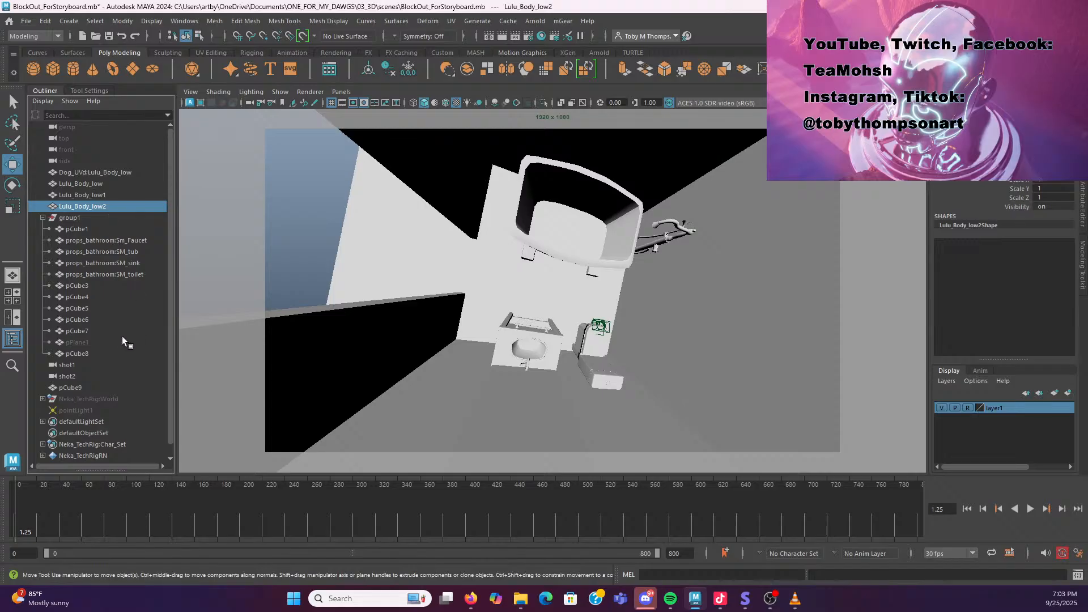
left_click(121, 399)
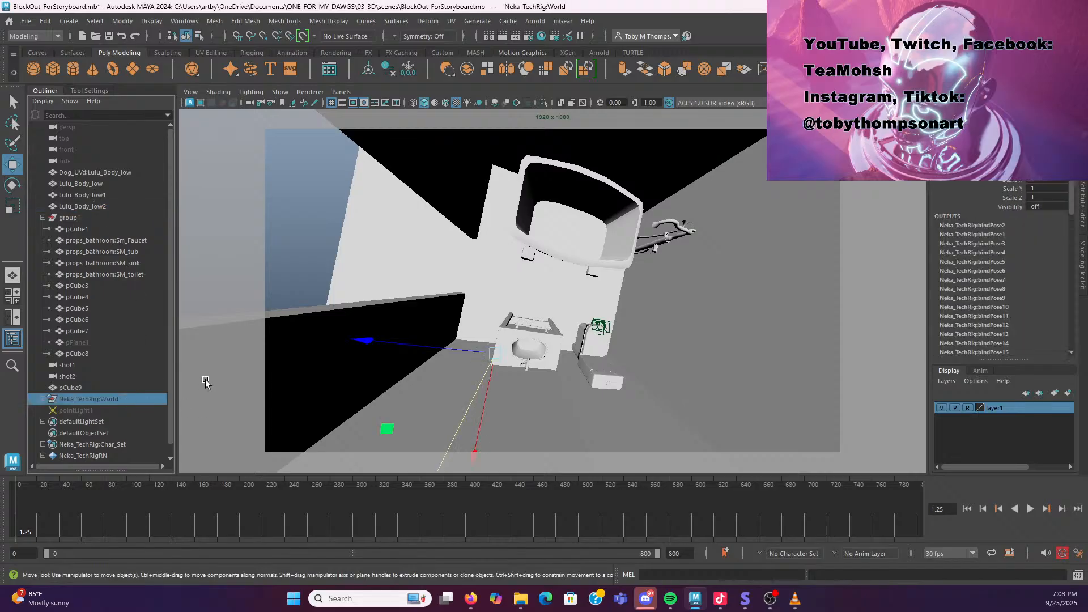
key("shift+h")
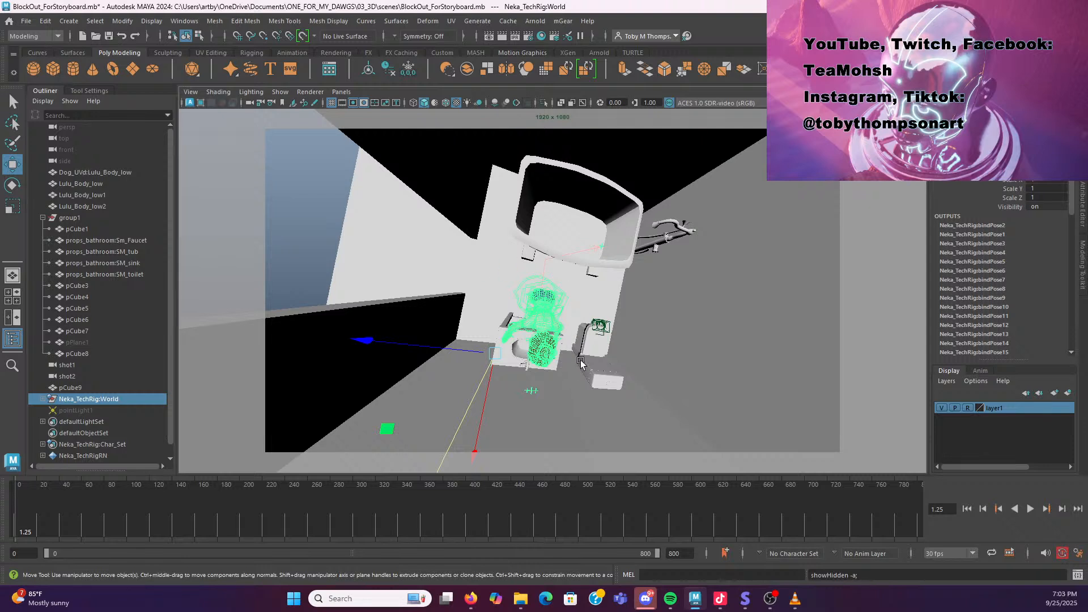
Switch back to the storyboard and flip through the shot 3 panels again to compare them
mouse_move(720, 604)
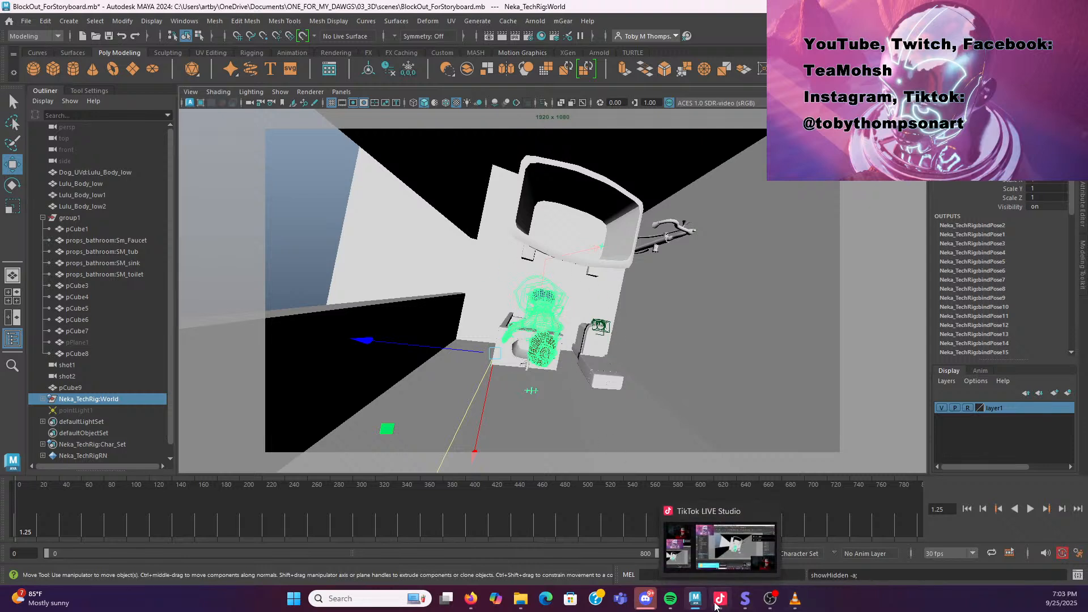
left_click(746, 603)
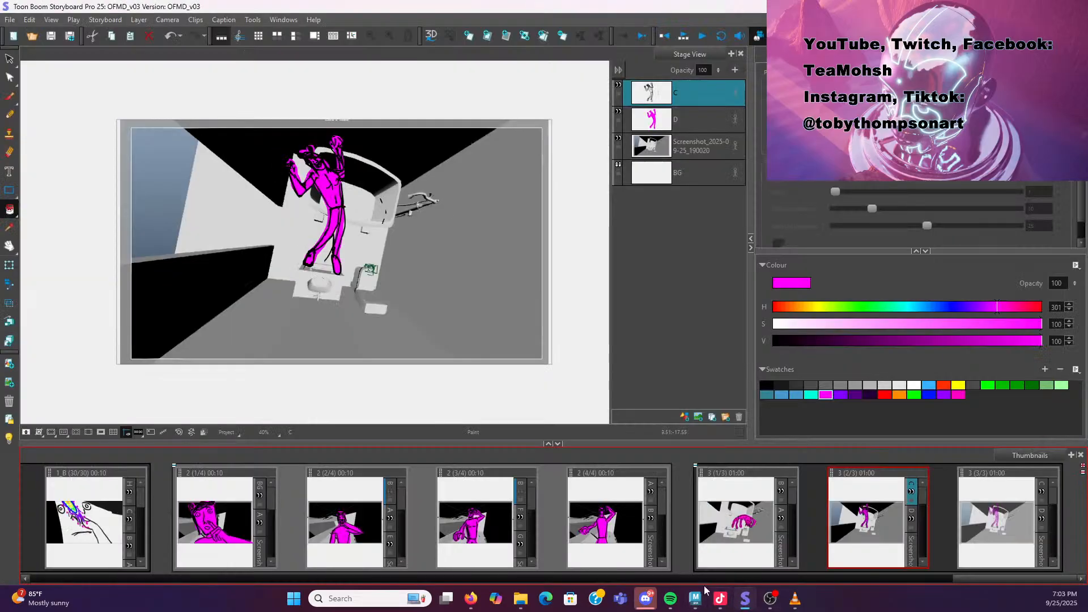
left_click(754, 523)
left_click(633, 505)
left_click(796, 512)
left_click(859, 506)
left_click(994, 508)
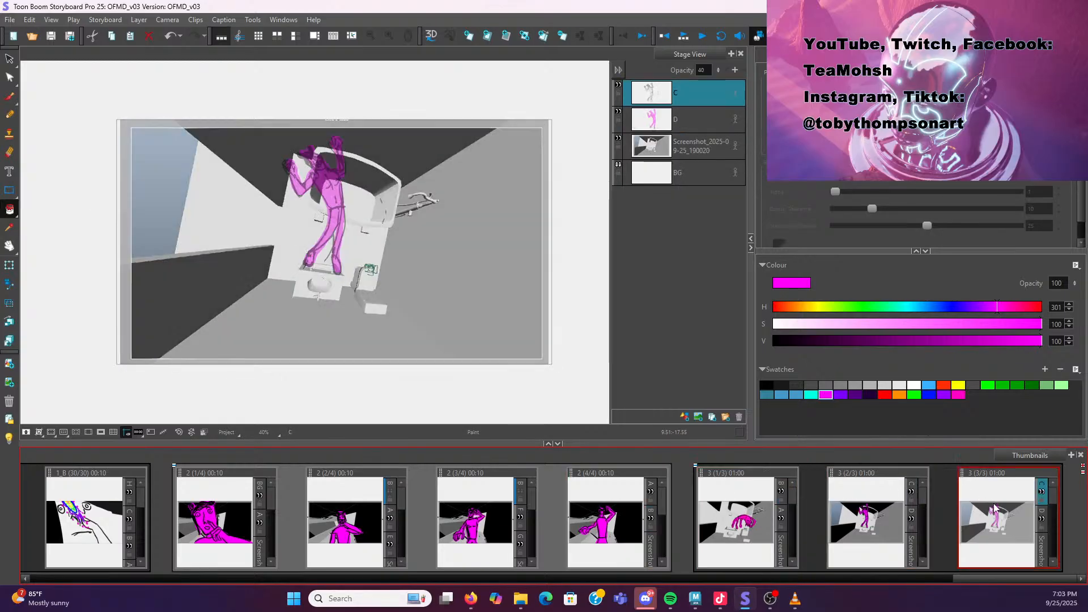
left_click(859, 513)
left_click(738, 525)
left_click(617, 512)
left_click(744, 510)
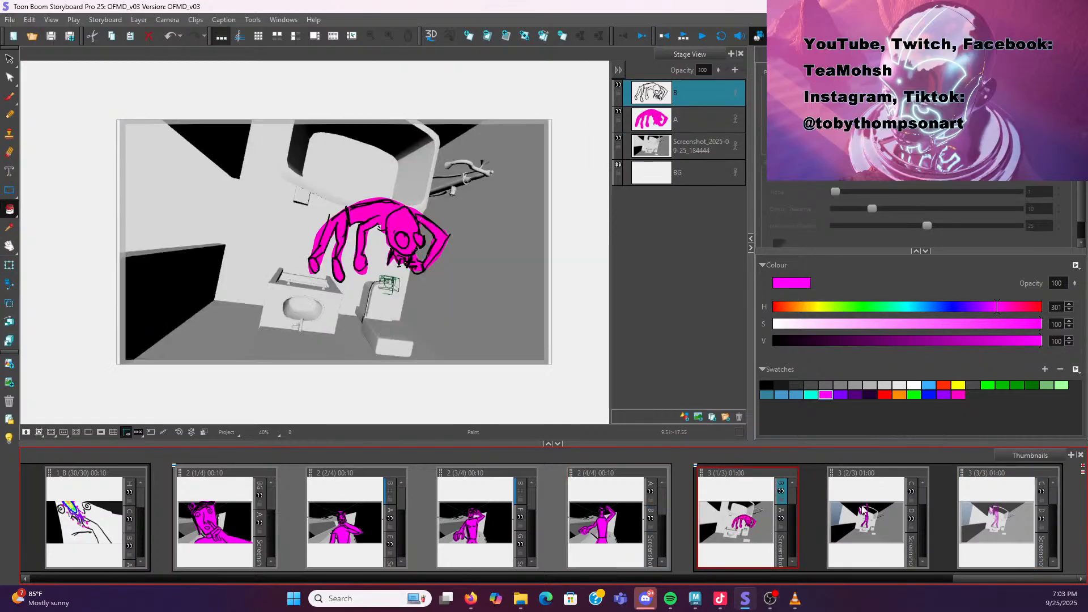
left_click(864, 510)
left_click(1003, 530)
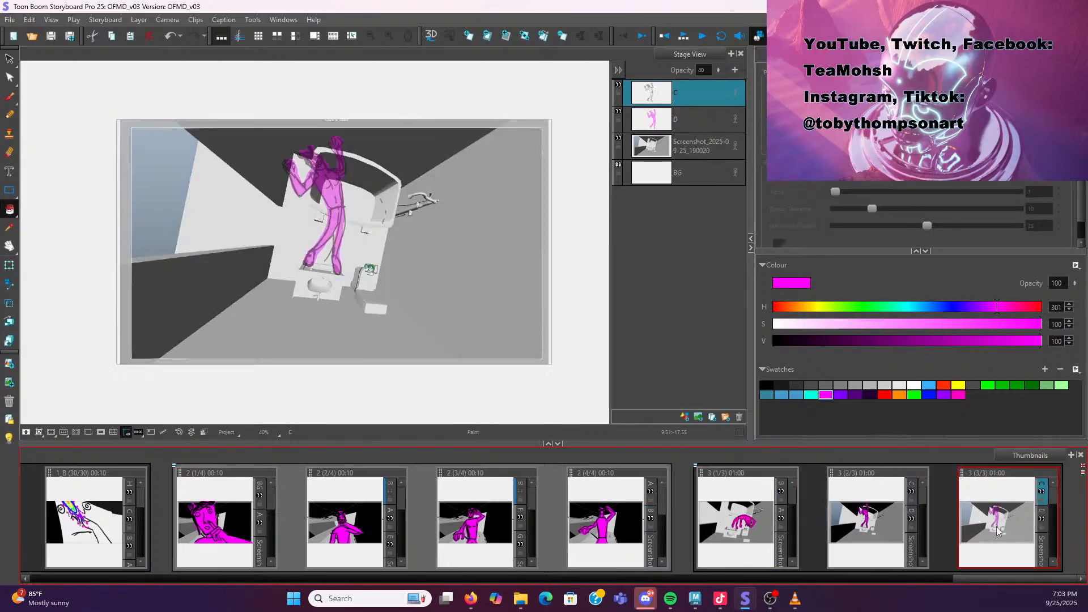
left_click(872, 533)
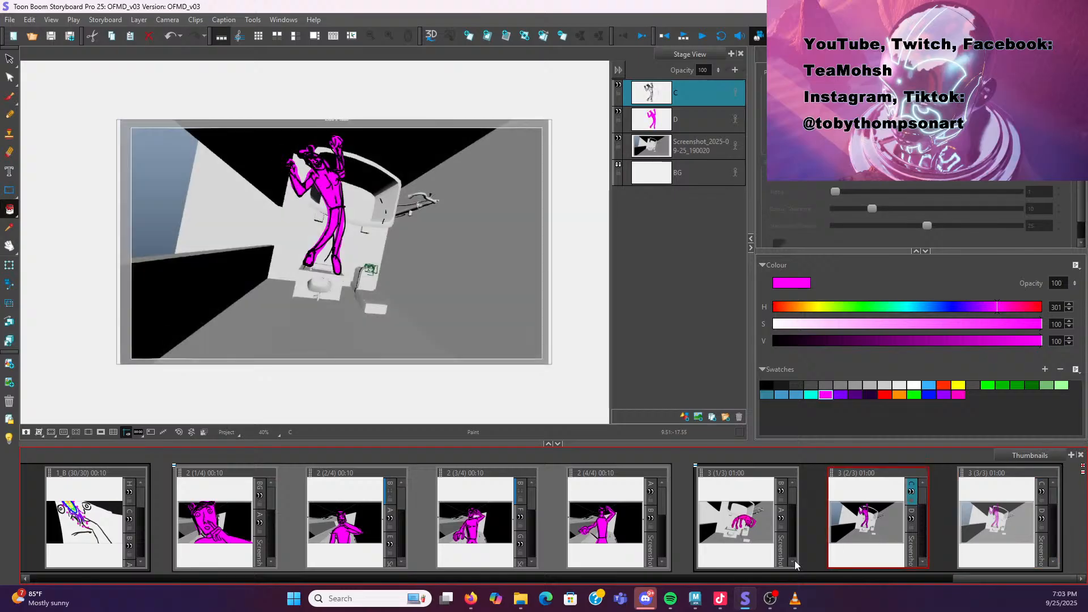
In Maya, undo unhiding the character rig
left_click(695, 599)
scroll(556, 372, "up", 2)
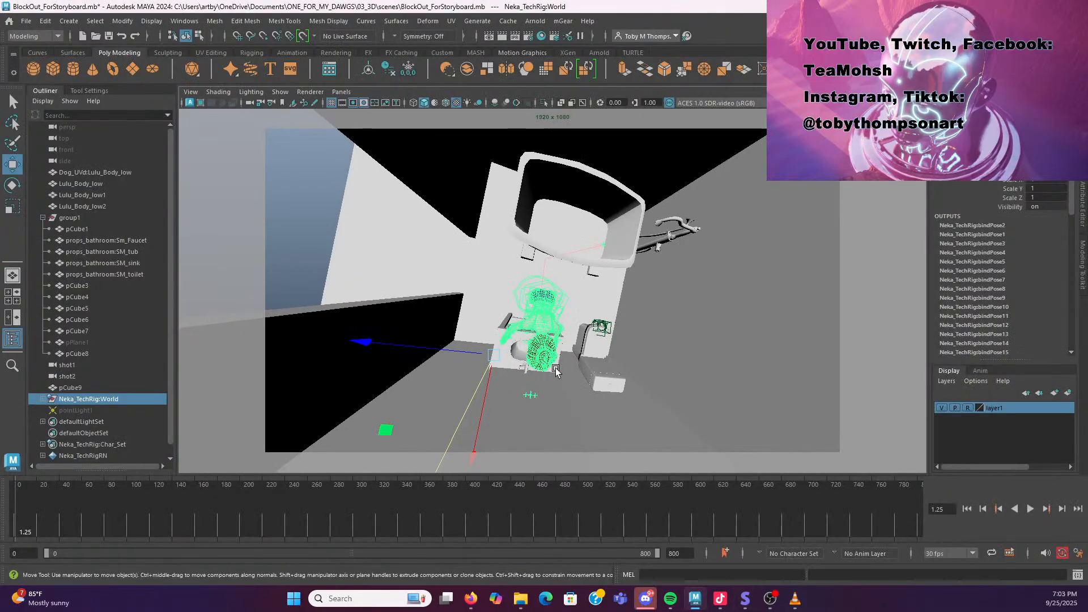
key("ctrl+z")
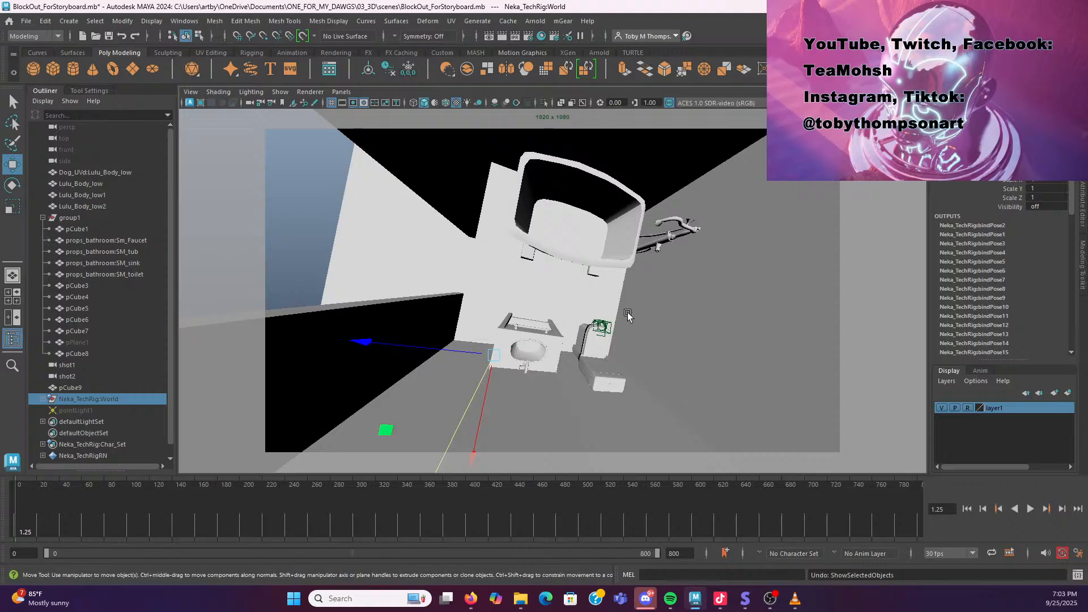
scroll(613, 299, "down", 1)
scroll(614, 299, "down", 1)
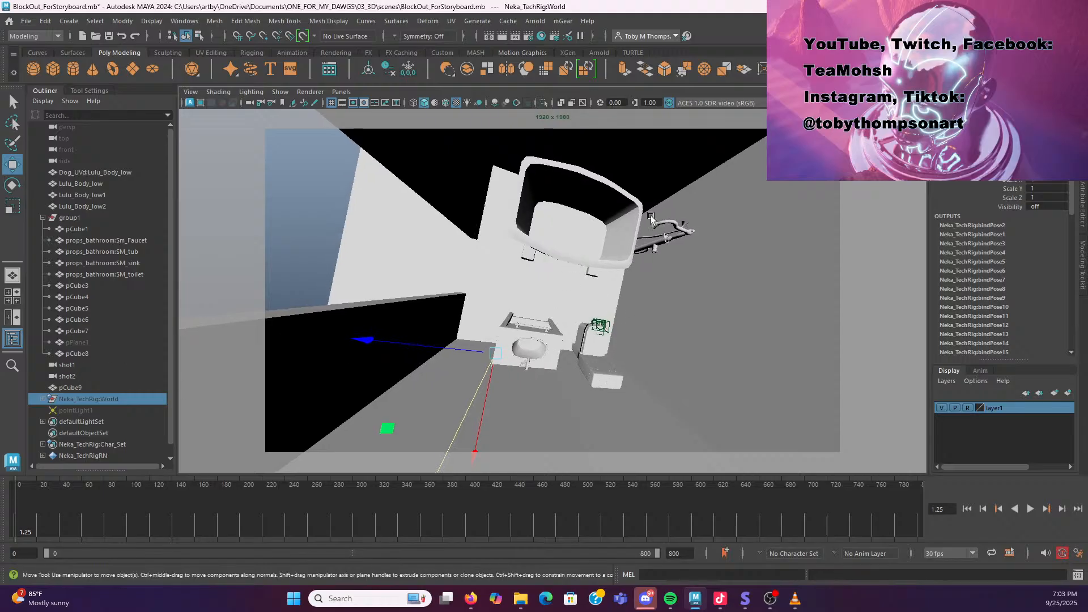
Select the Neka_TechRig:World rig in the outliner and unhide it in the shot 2 camera view
left_click(95, 375)
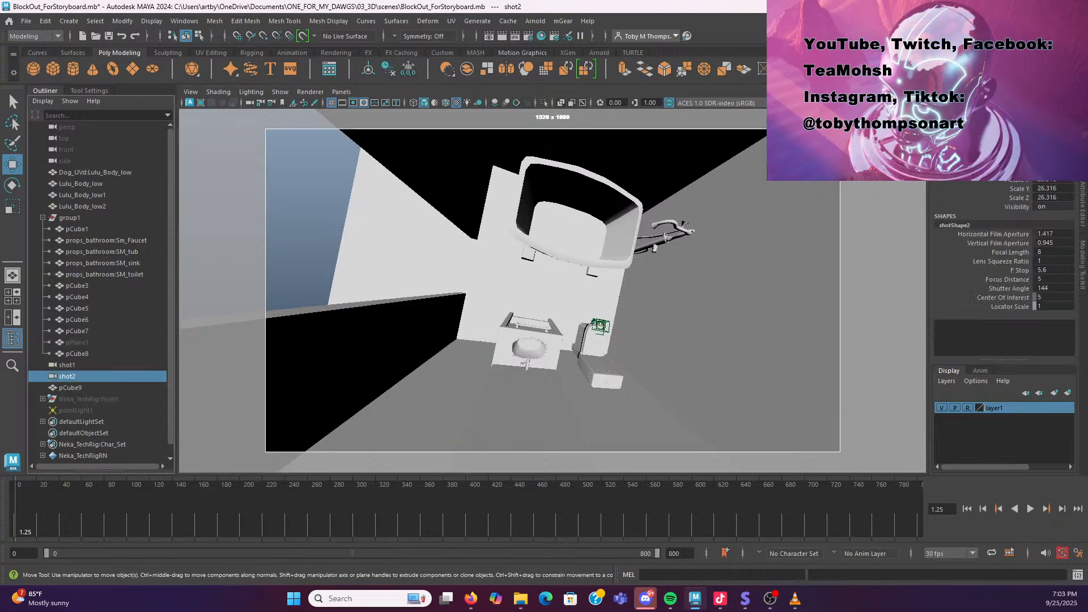
key("alt")
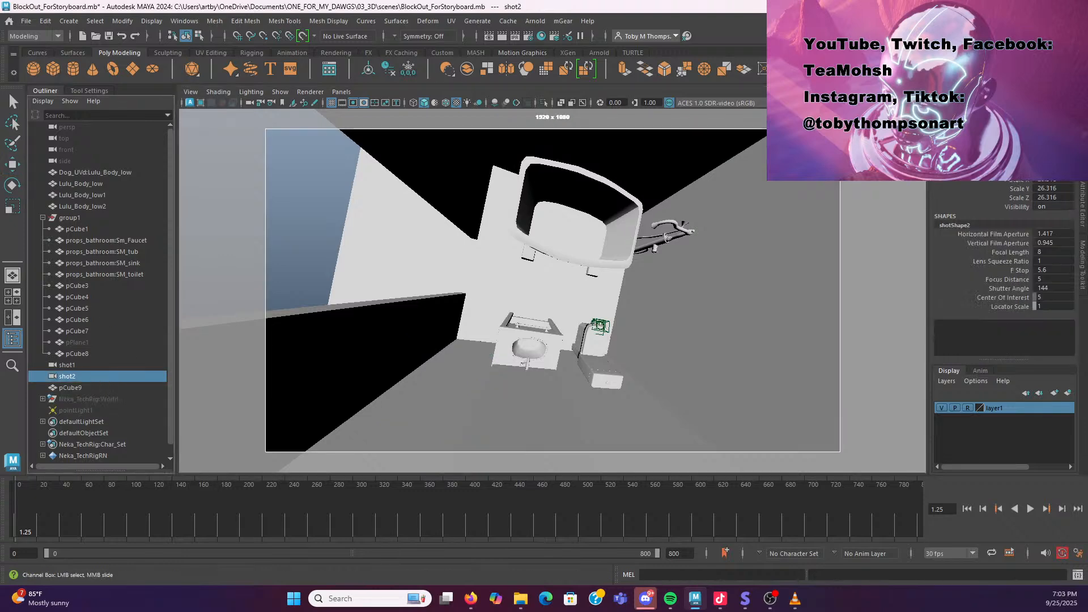
right_click(950, 172)
left_click(988, 398)
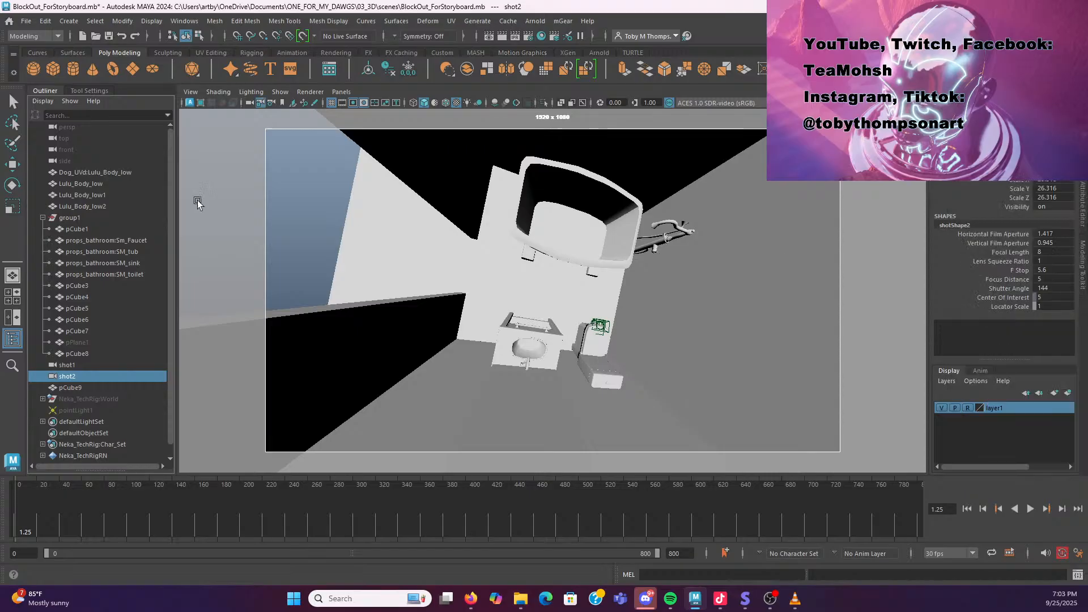
left_click(131, 398)
key("shift+h")
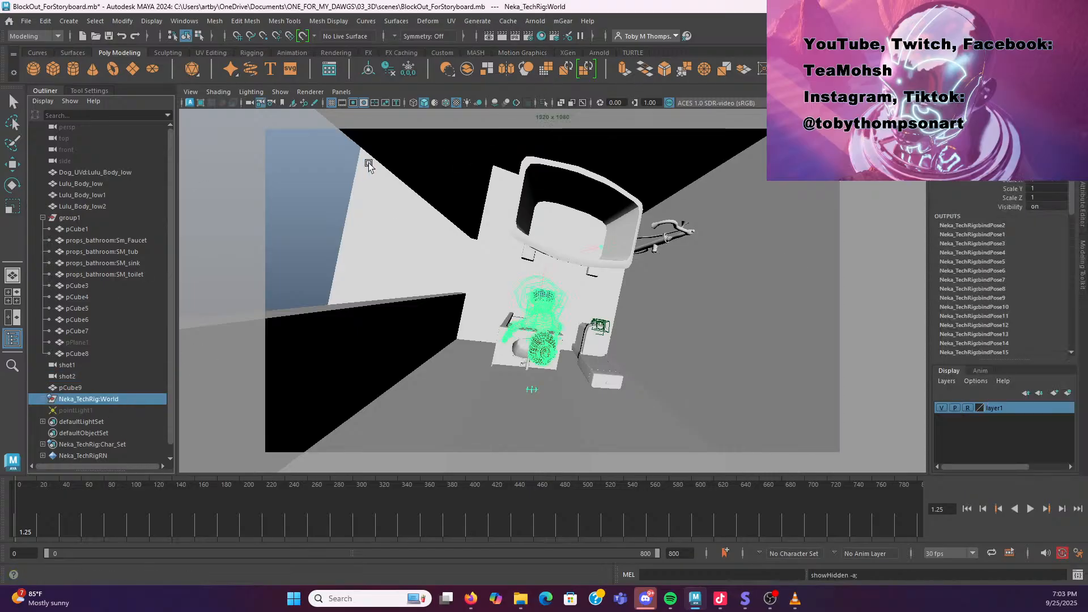
Switch the viewport to the perspective camera and inspect the posed character rig up close beside the bathtub
left_click(341, 91)
mouse_move(396, 105)
left_click(482, 110)
left_click_drag(587, 314, 608, 363)
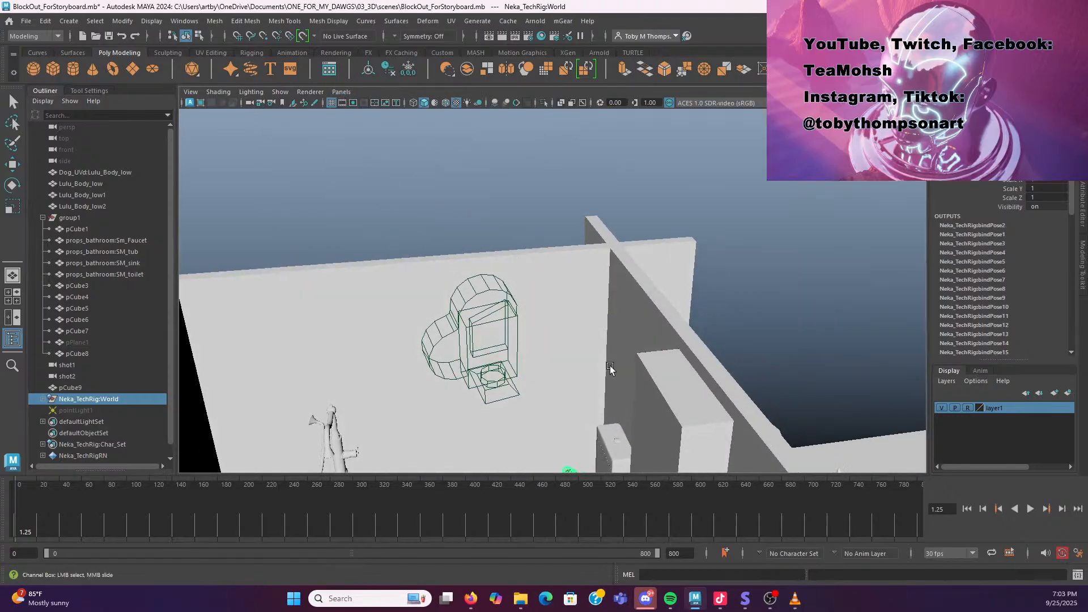
key("f")
scroll(581, 392, "up", 4)
scroll(580, 392, "up", 3)
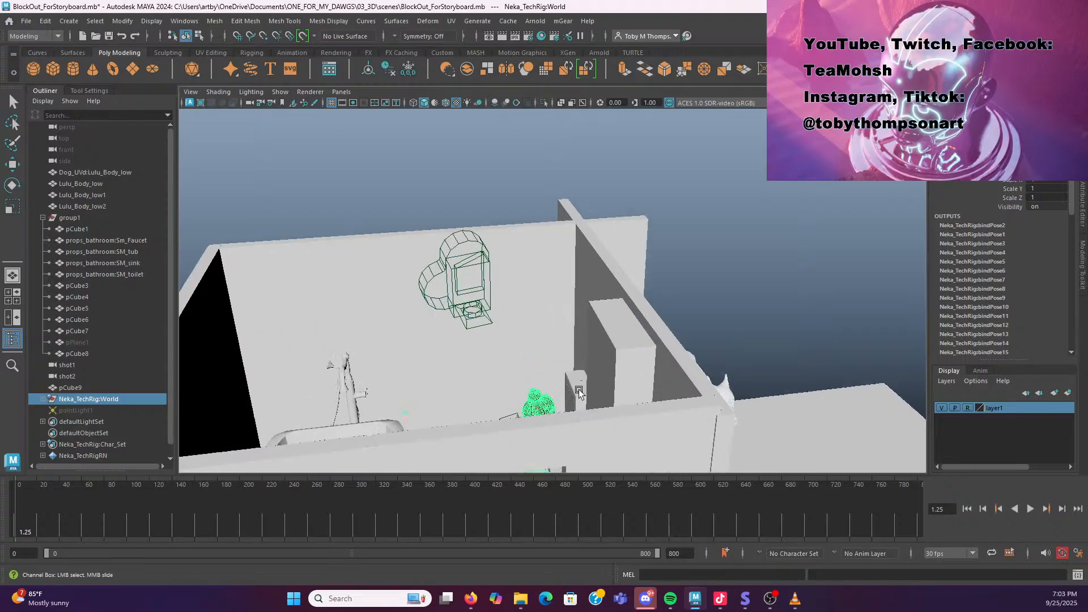
scroll(579, 391, "up", 10)
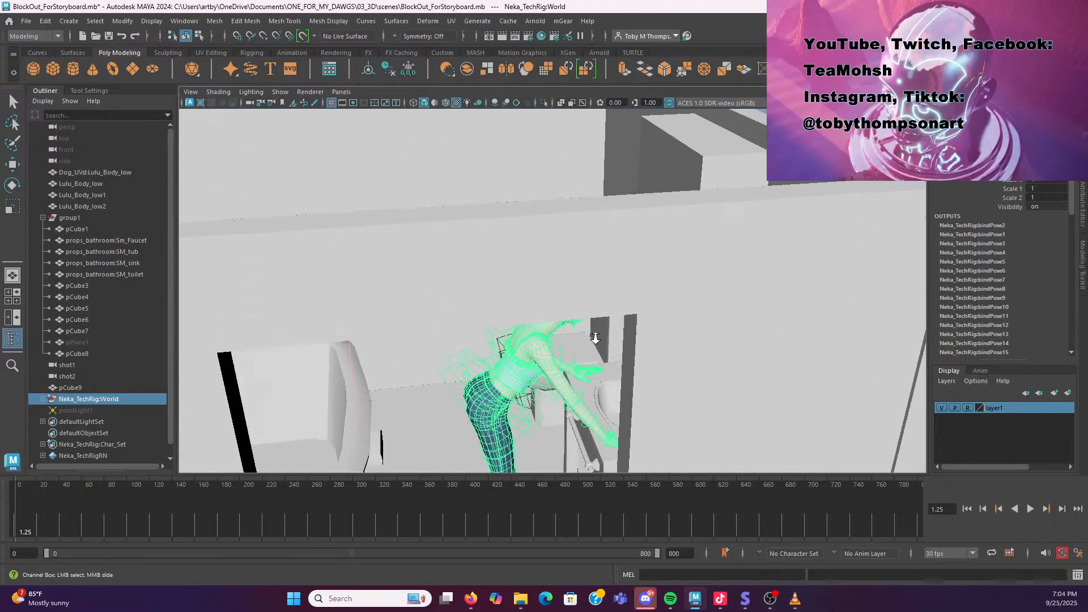
scroll(590, 356, "up", 12)
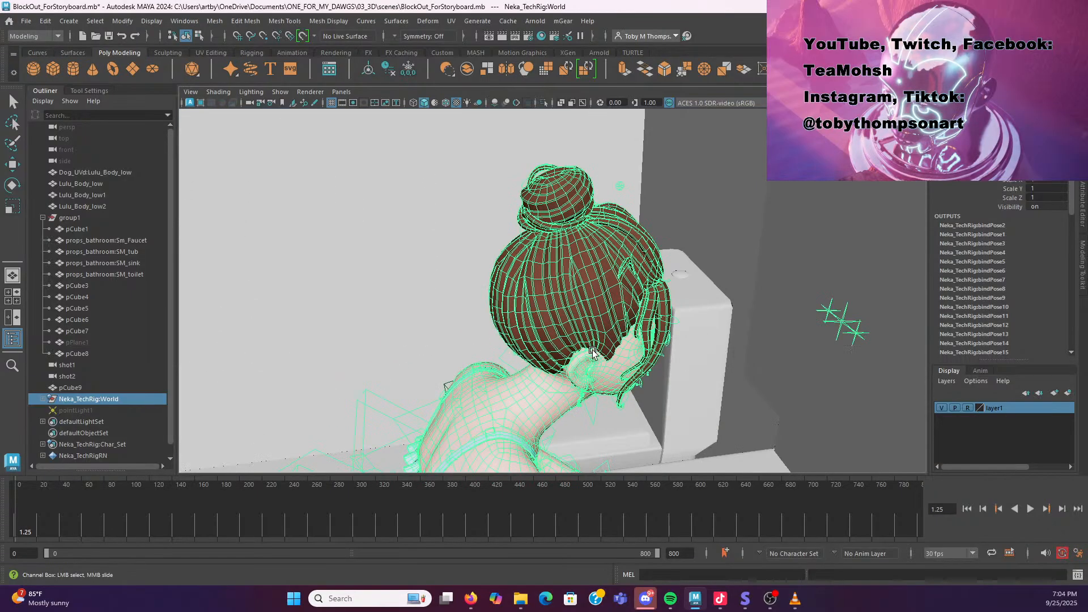
left_click_drag(567, 205, 298, 208)
left_click_drag(566, 276, 455, 322)
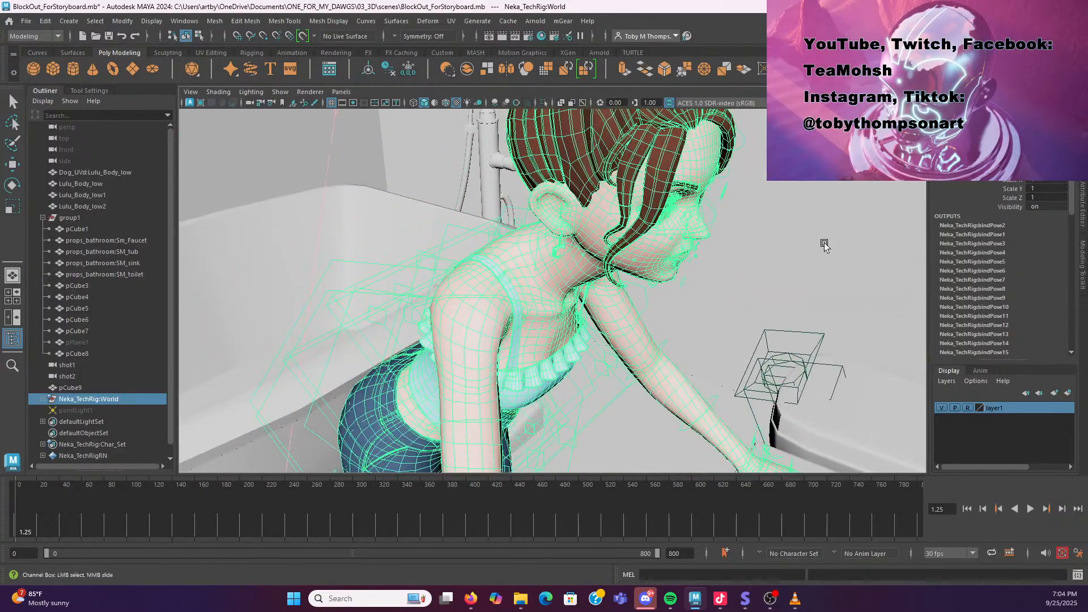
left_click(838, 251)
left_click_drag(772, 253, 567, 345)
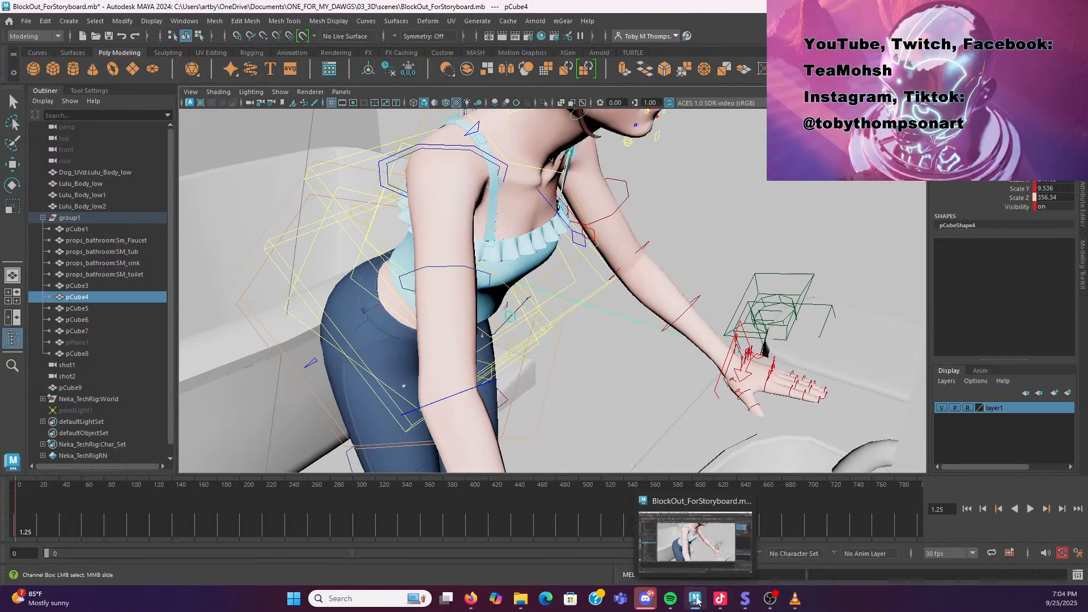
Return to the storyboard, browse the early dog sequence panels, and scroll back to the shot 3 panels
left_click(748, 607)
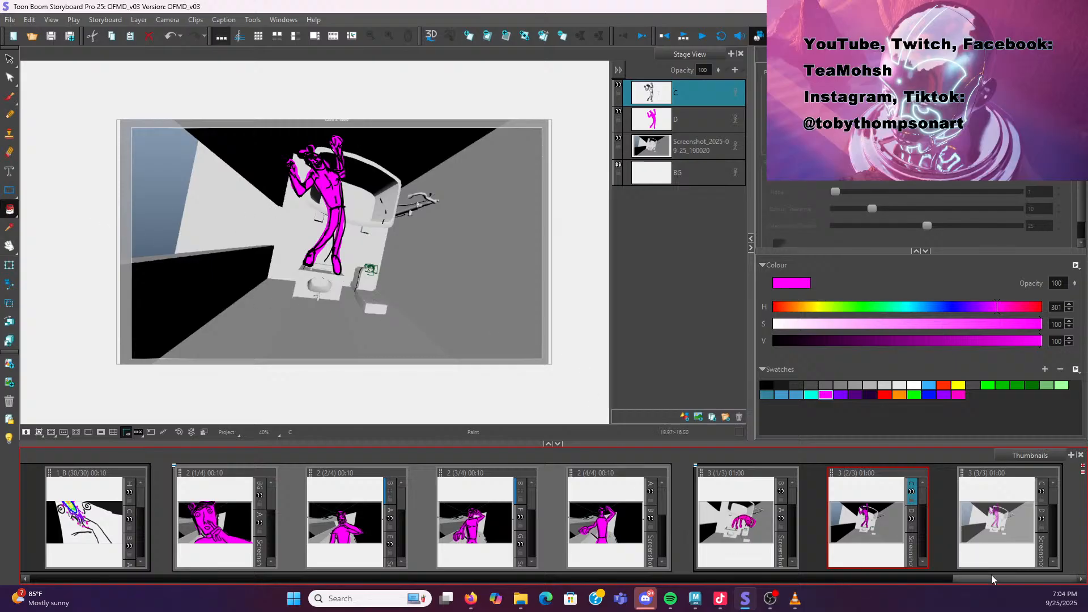
left_click_drag(993, 578, 476, 527)
left_click_drag(541, 582, 260, 577)
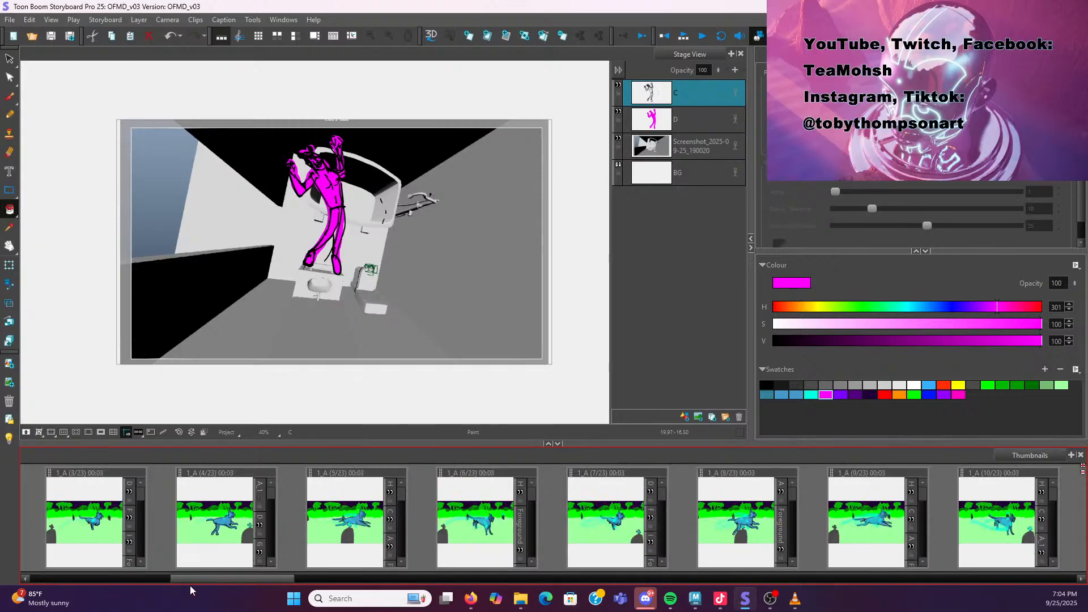
scroll(213, 515, "up", 2)
left_click(213, 515)
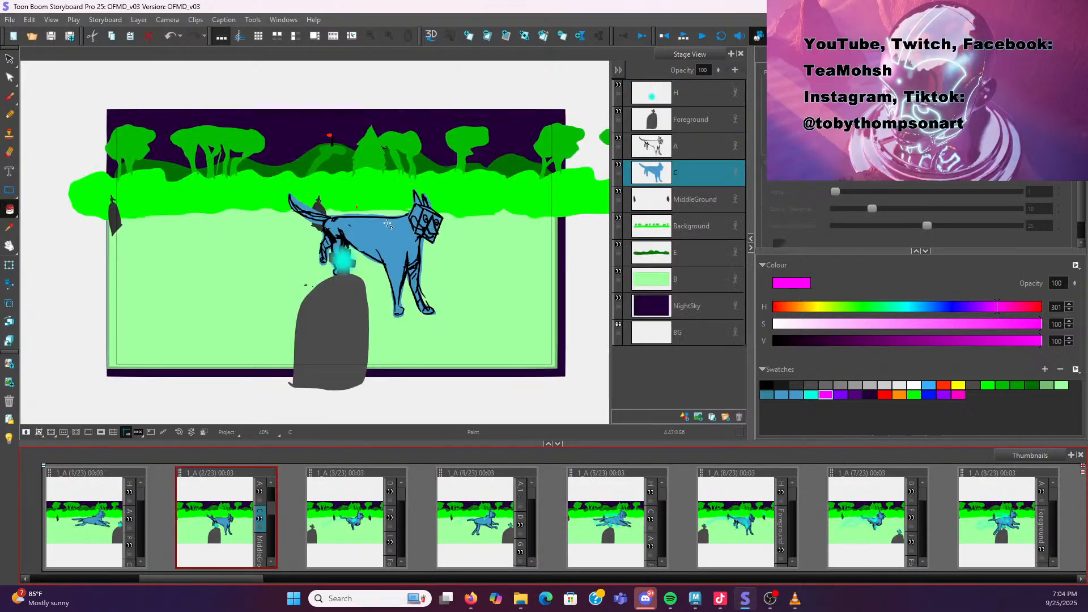
left_click(99, 528)
left_click(226, 524)
left_click(325, 496)
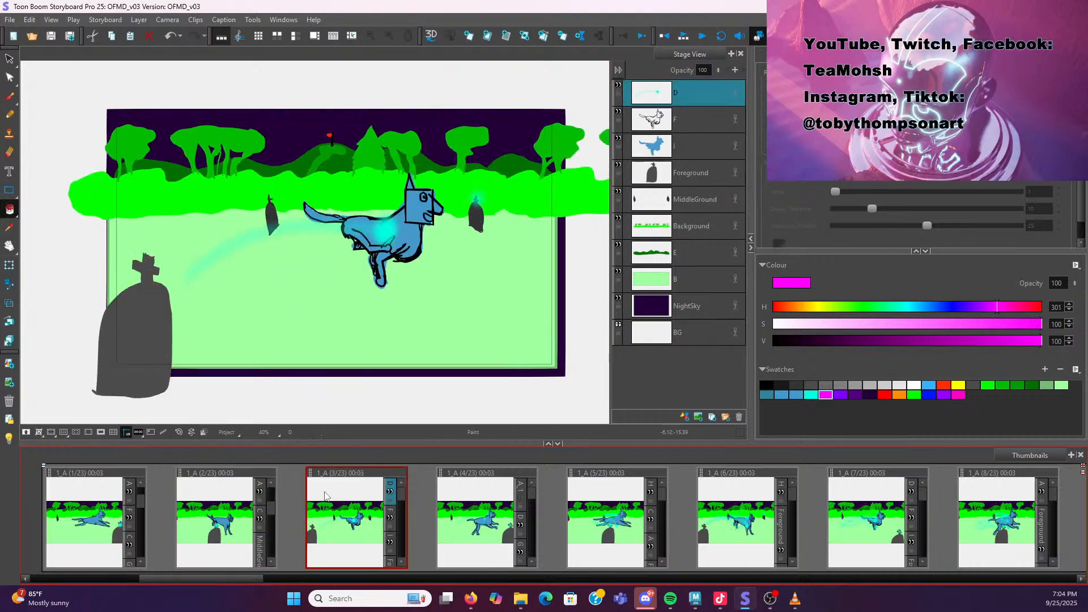
left_click_drag(171, 579, 992, 578)
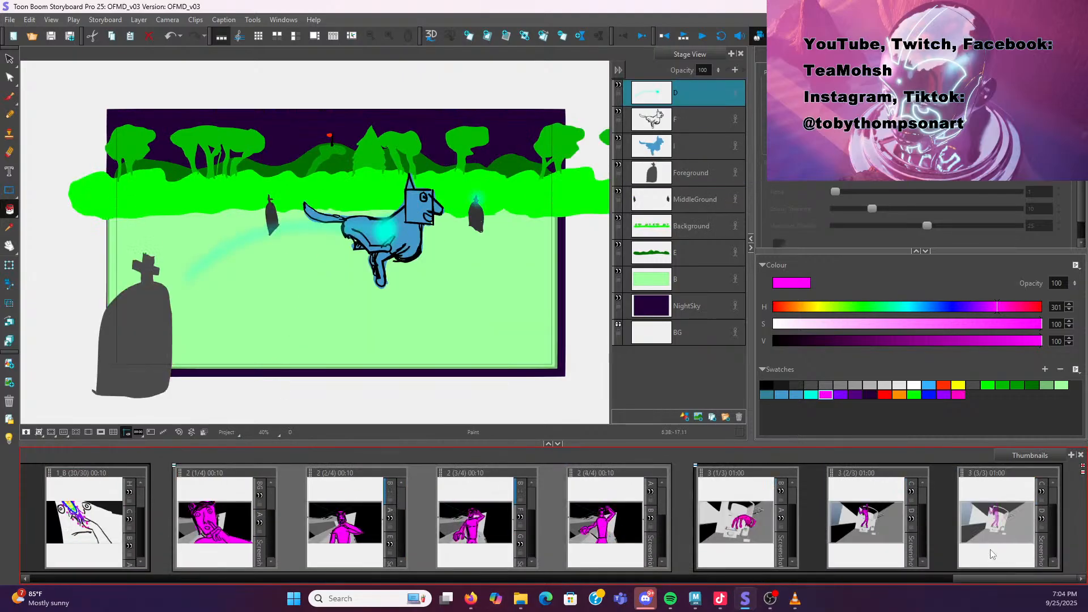
Select the second shot 3 panel in the storyboard thumbnails and switch back to Maya
left_click(873, 525)
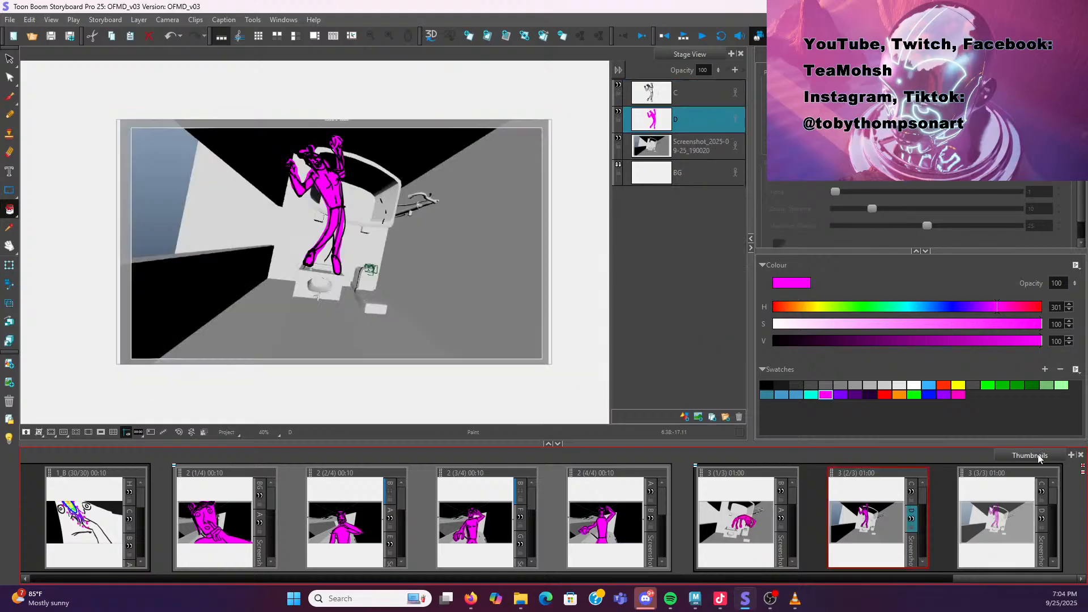
left_click(1013, 517)
left_click(856, 515)
key("alt+Tab")
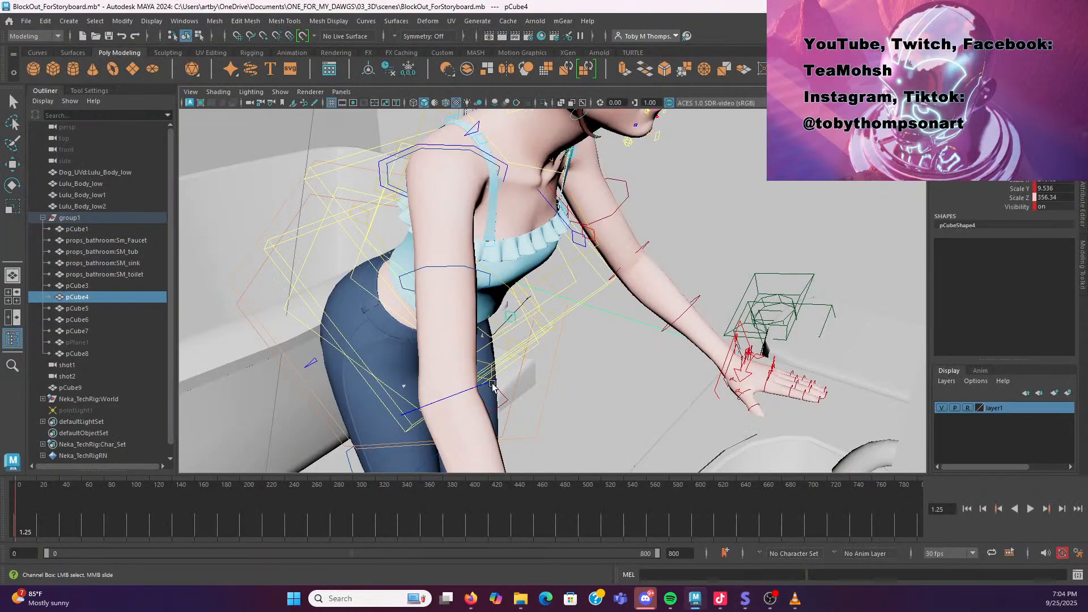
Select the dog model beside the bathroom wall and inspect its mesh up close from several angles
scroll(464, 324, "down", 10)
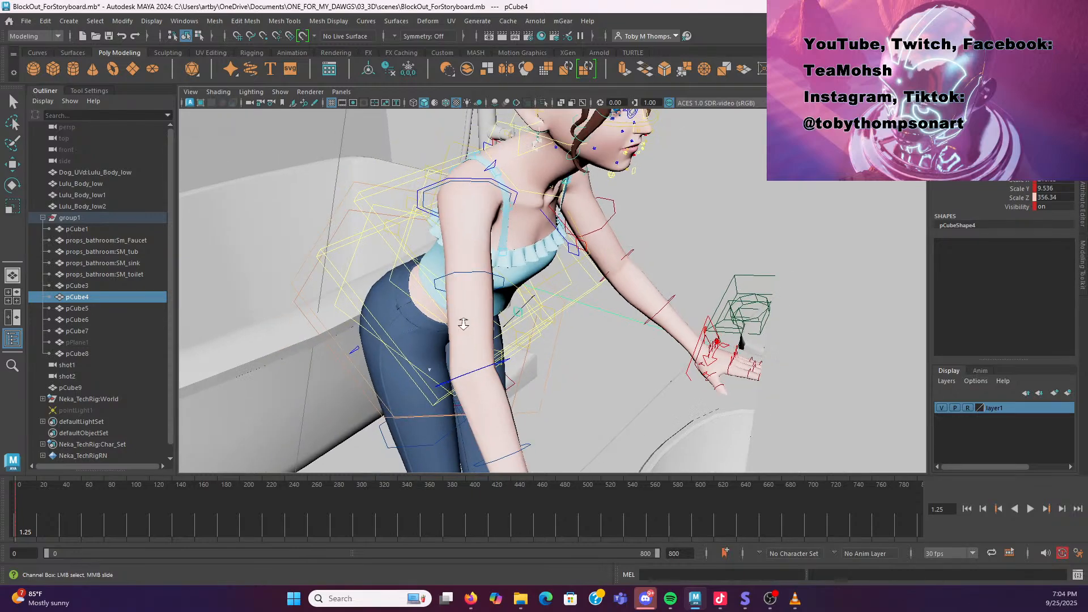
scroll(464, 323, "down", 6)
left_click_drag(464, 324, 485, 288)
left_click(503, 324)
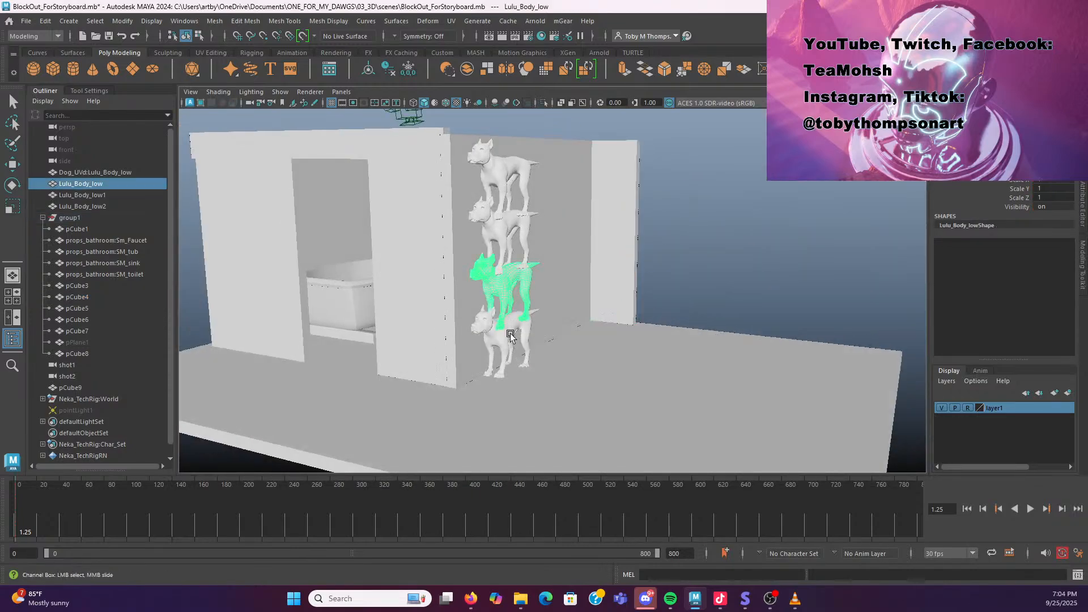
left_click(516, 345)
scroll(517, 345, "up", 4)
scroll(516, 345, "up", 8)
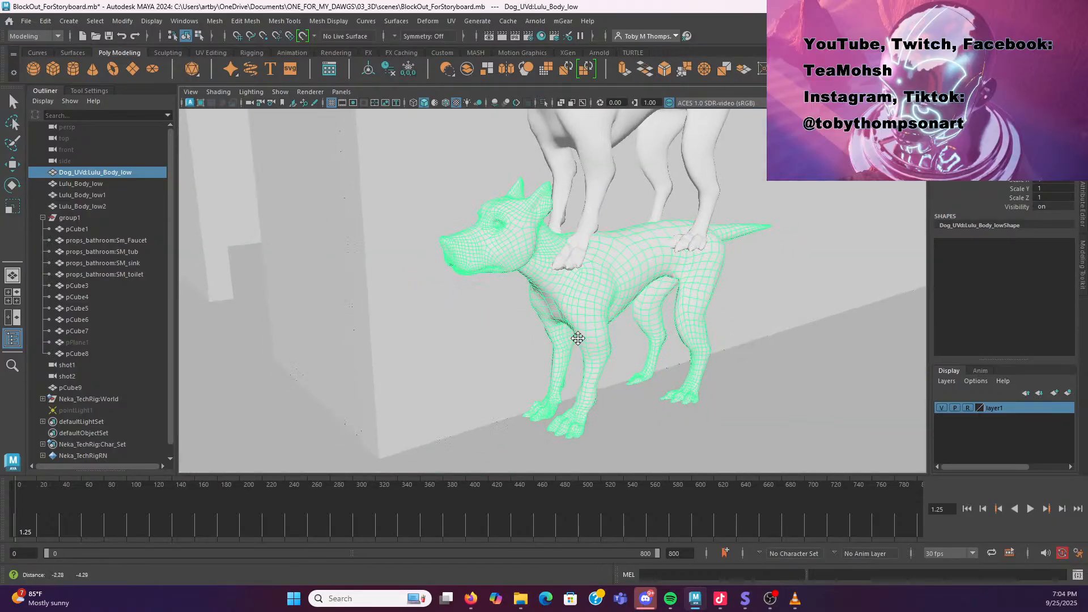
left_click_drag(578, 339, 583, 293)
left_click_drag(709, 270, 202, 304)
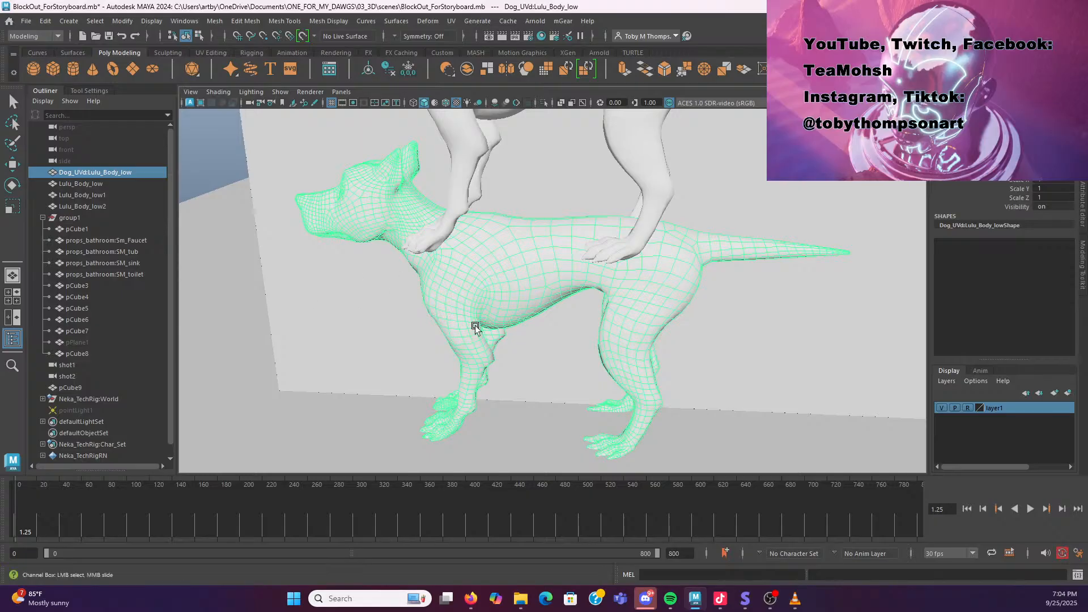
left_click_drag(478, 301, 579, 316)
scroll(620, 306, "down", 6)
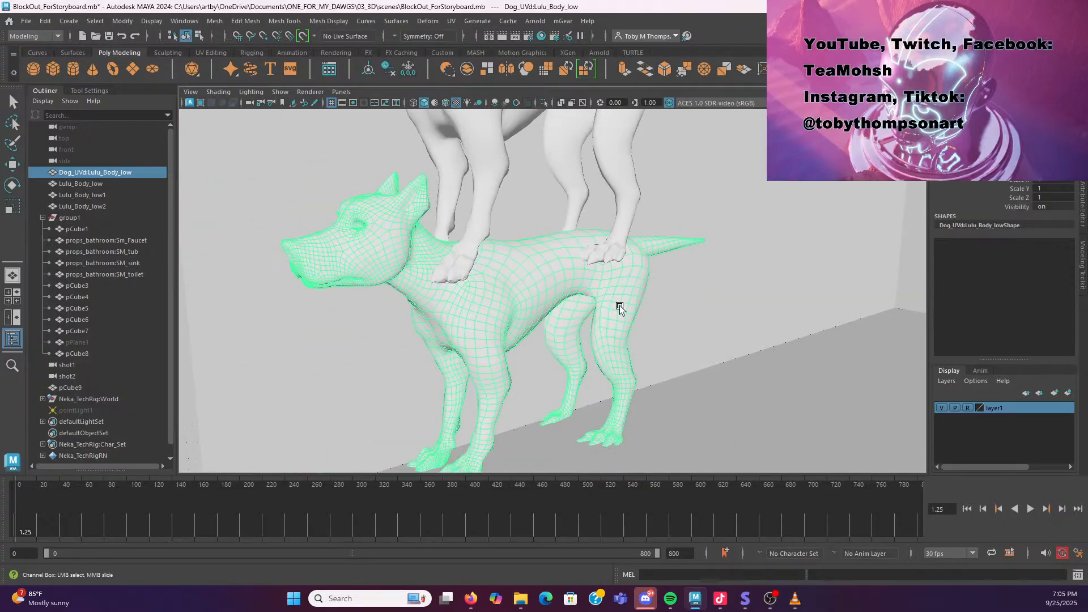
left_click_drag(533, 336, 468, 191)
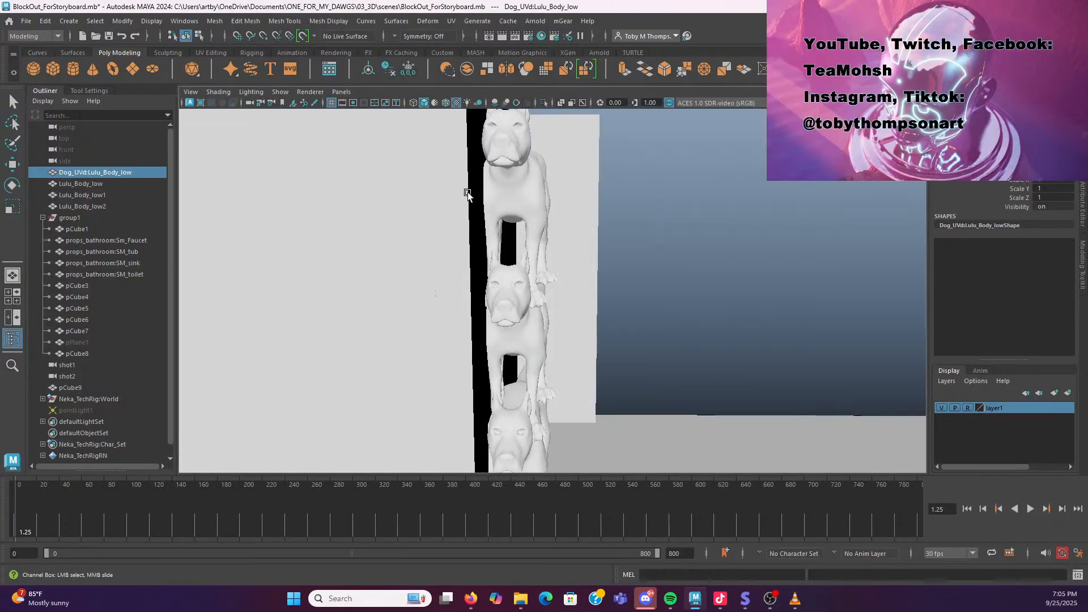
scroll(476, 202, "down", 5)
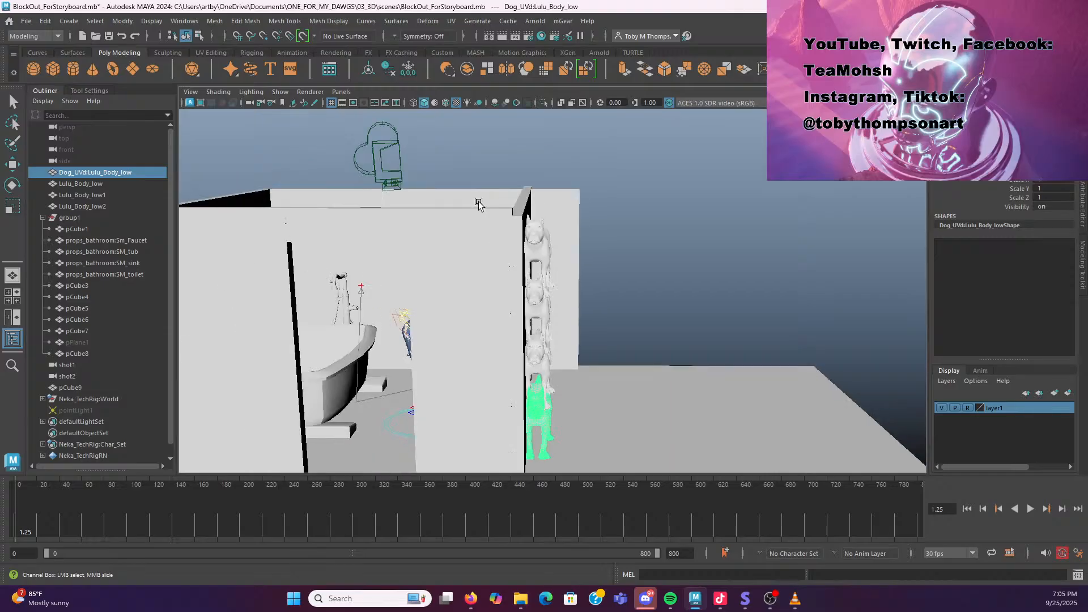
Orbit out to view the whole bathroom set with the stacked dog models, then return to the storyboard
left_click_drag(449, 316, 494, 246)
left_click_drag(398, 251, 392, 330)
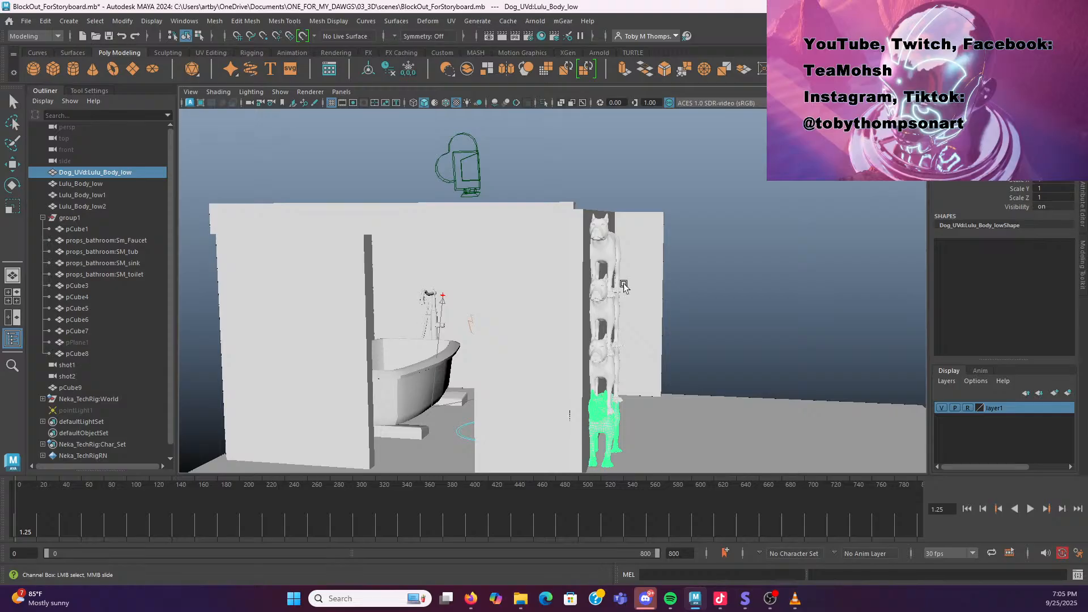
scroll(632, 275, "down", 3)
scroll(614, 351, "up", 3)
left_click_drag(601, 366, 581, 386)
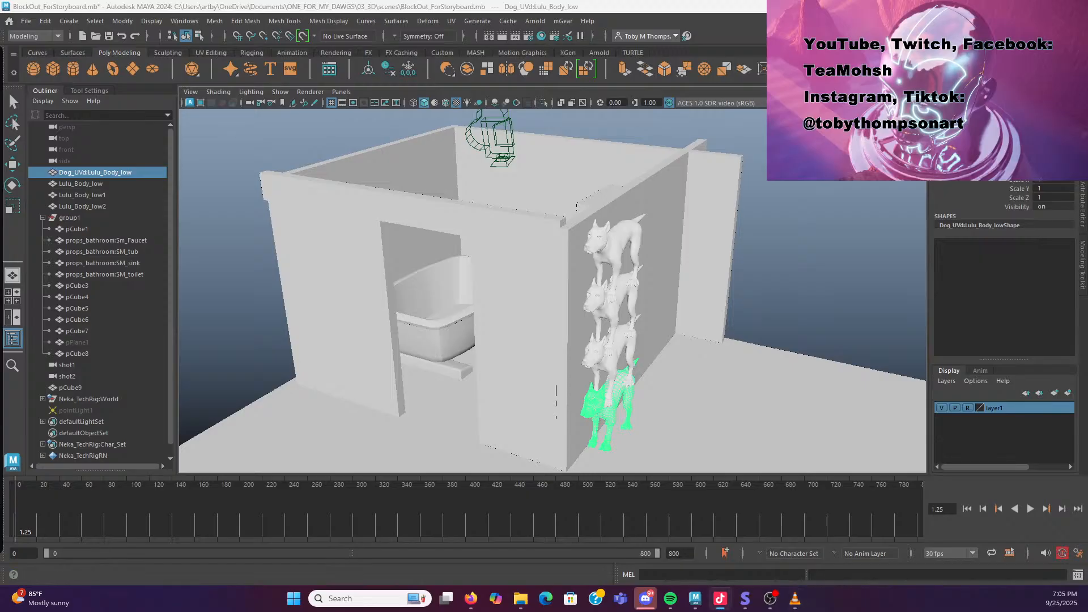
left_click(745, 598)
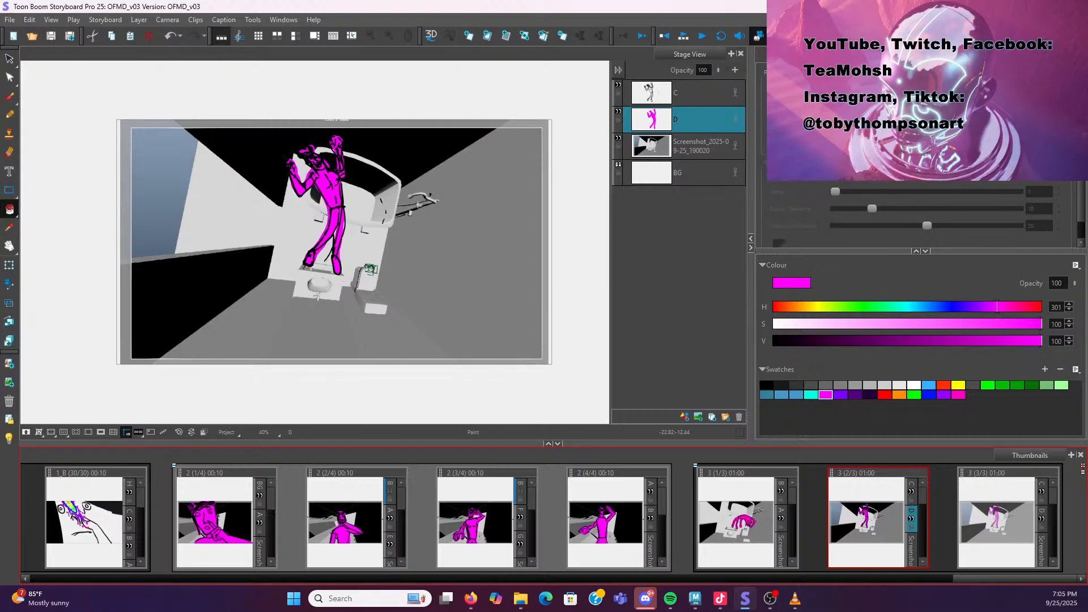
key("alt+Tab")
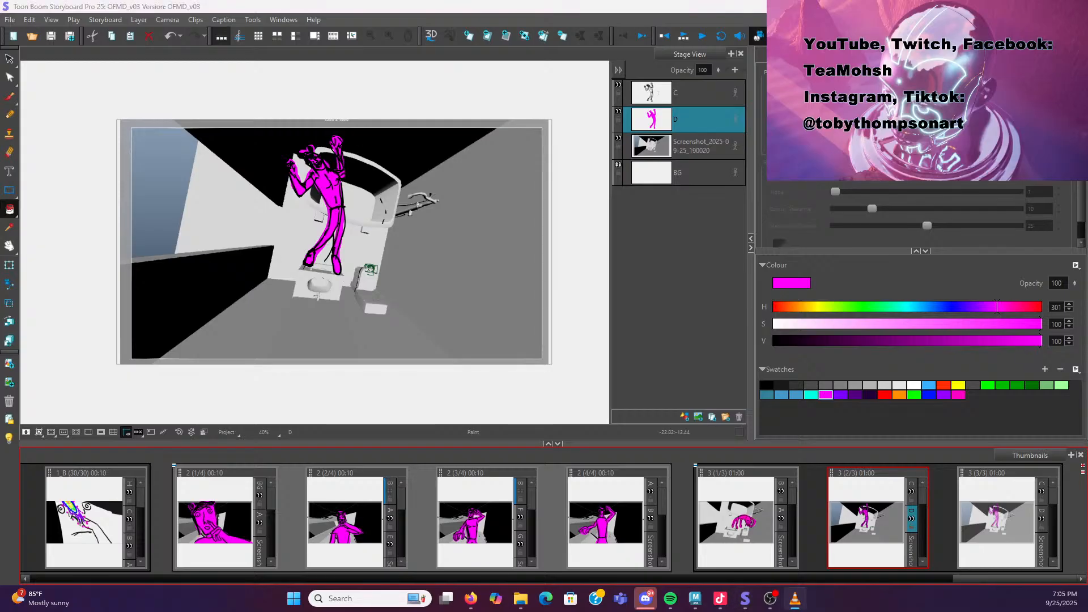